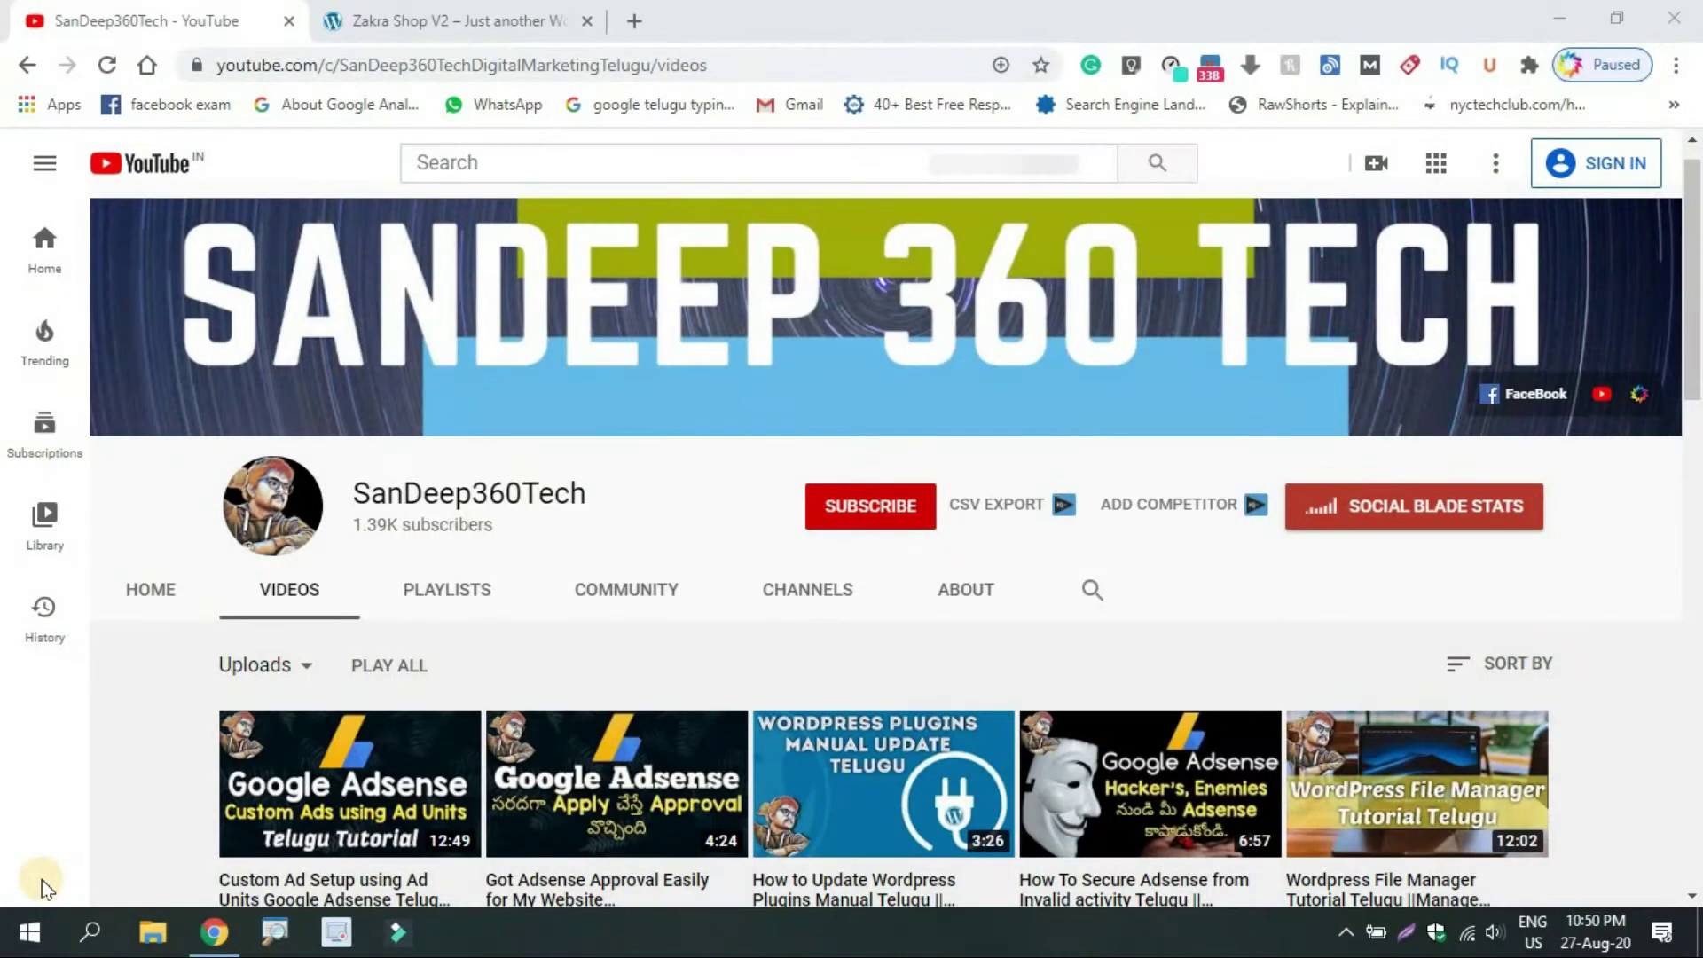
Switch from YouTube to the tab showing the Zakra Shop V2 WordPress site
click(425, 21)
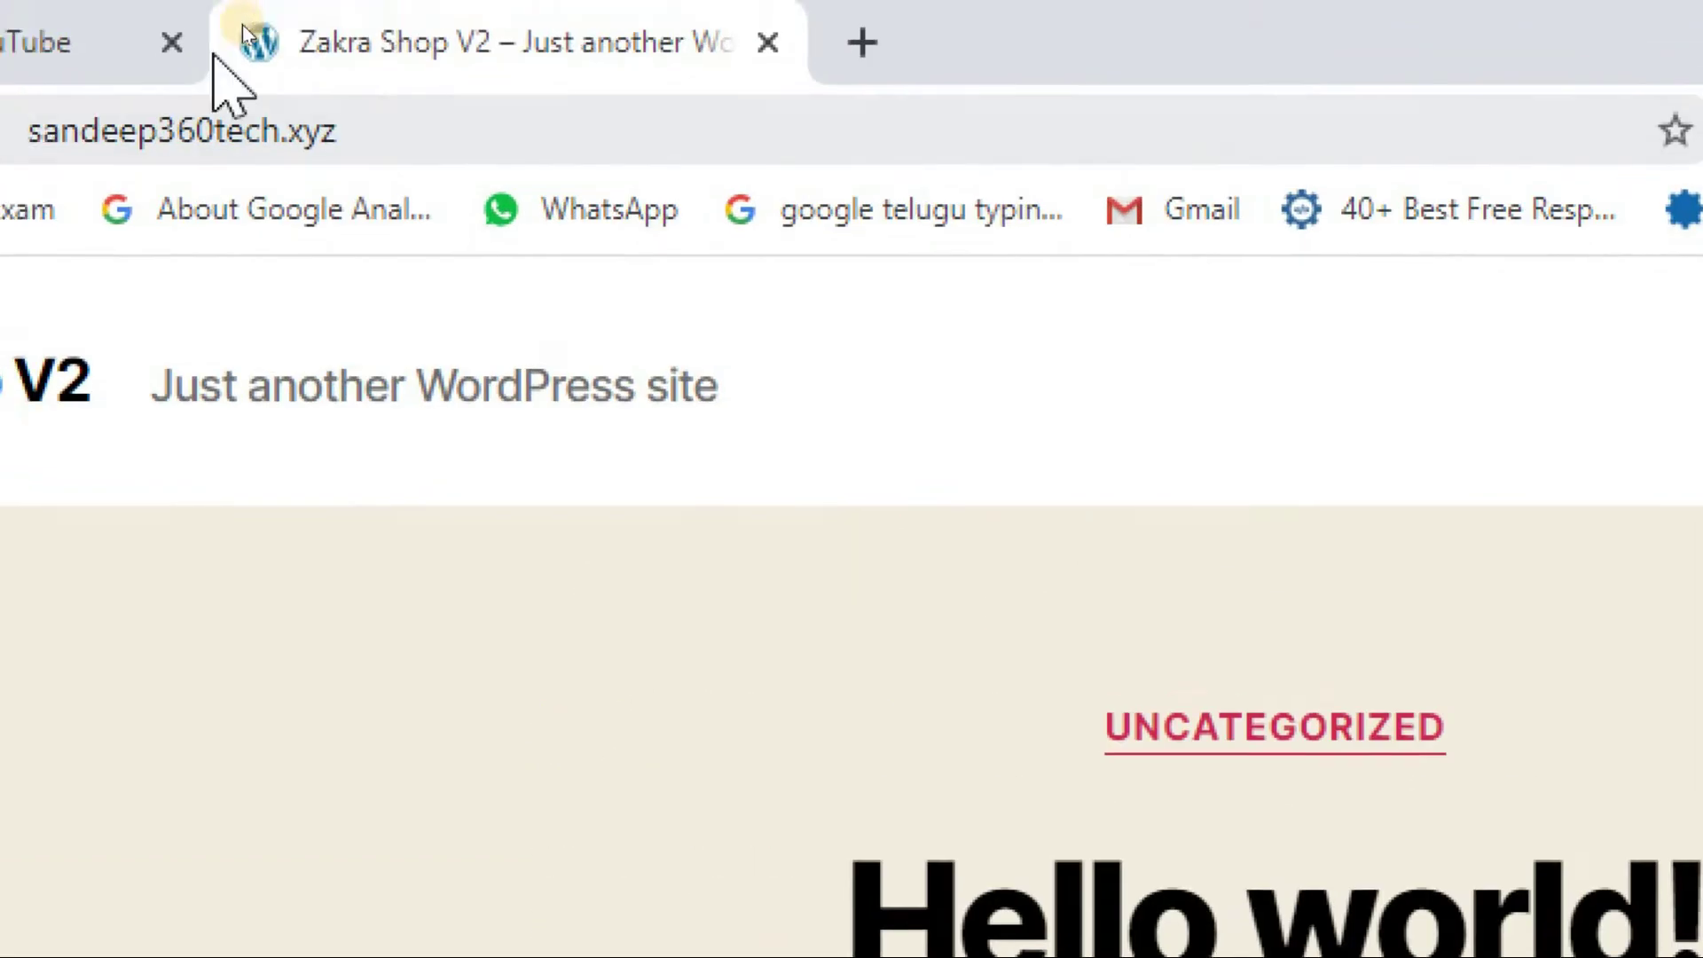
Load the site's /wp-admin address and log in to the Zakra Shop V2 Dashboard
click(554, 149)
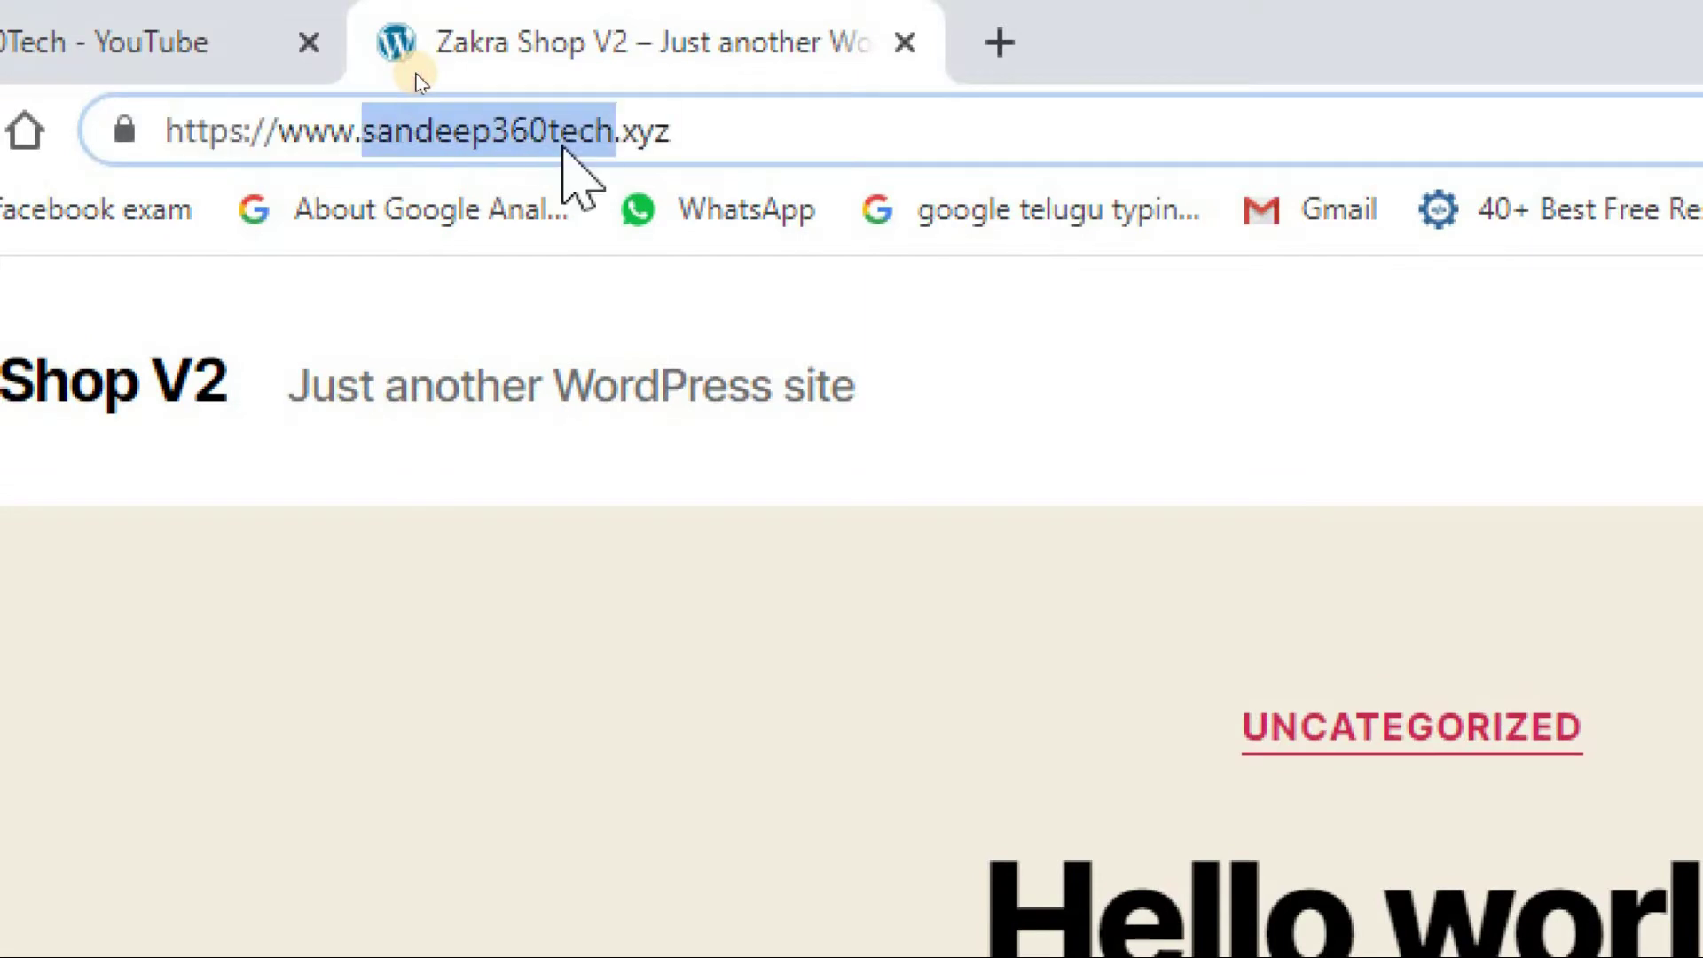
click(779, 157)
text(/wp-ad)
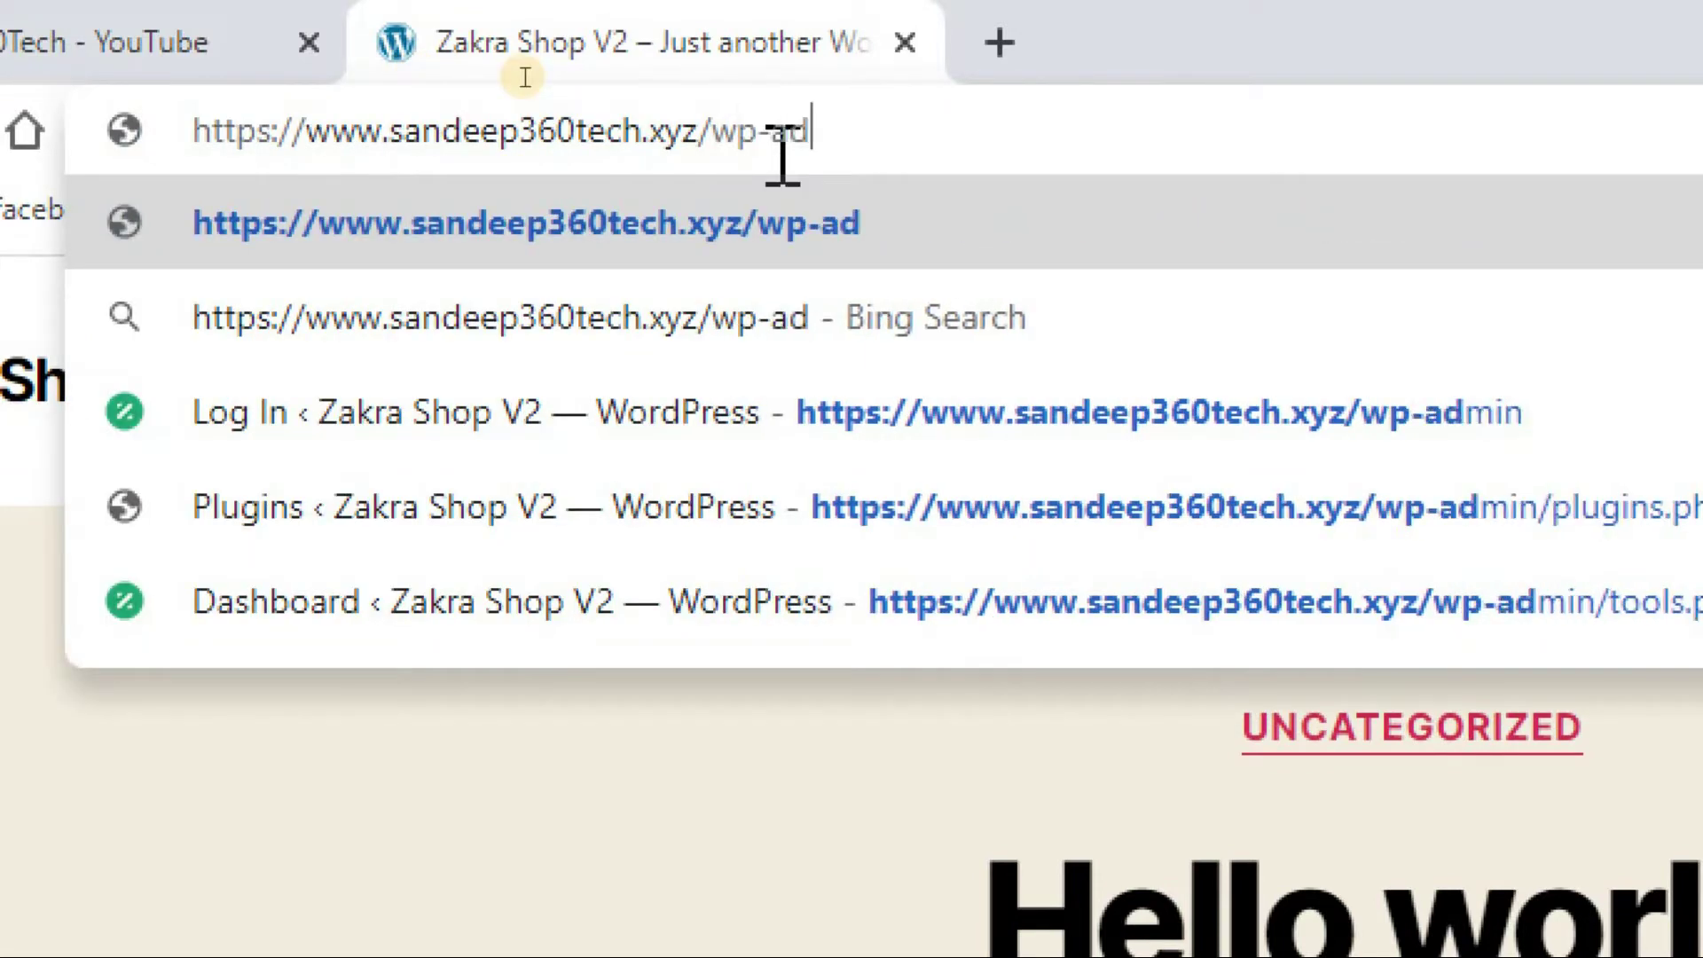
text(min)
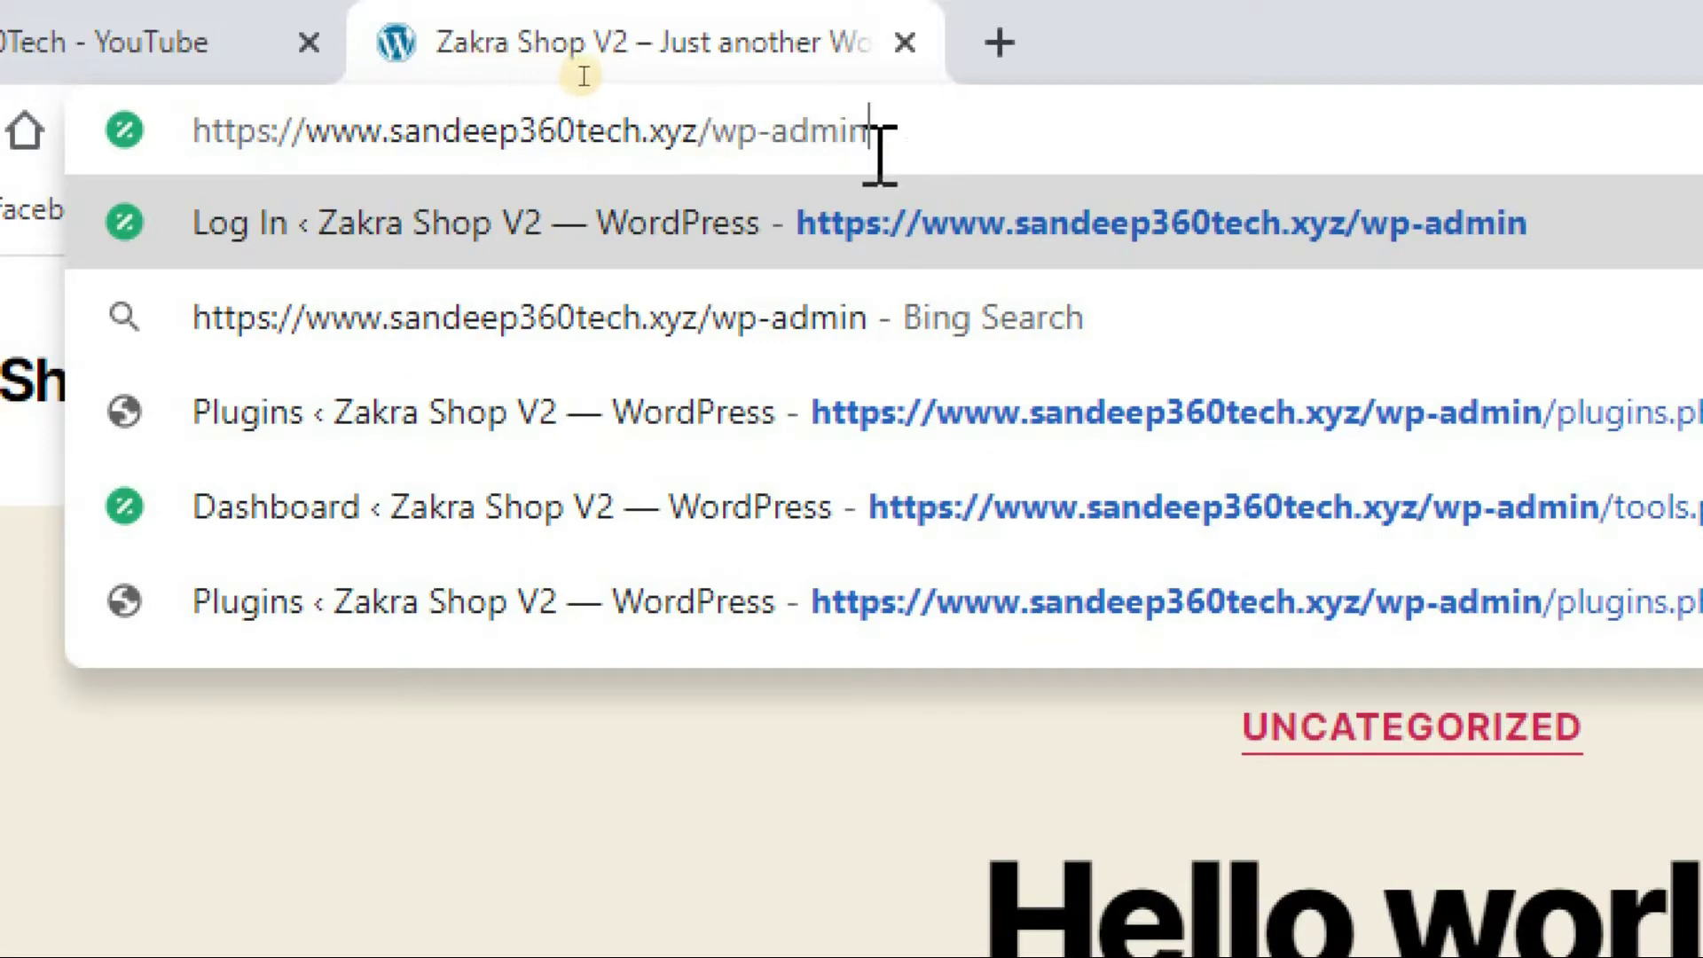
key(Return)
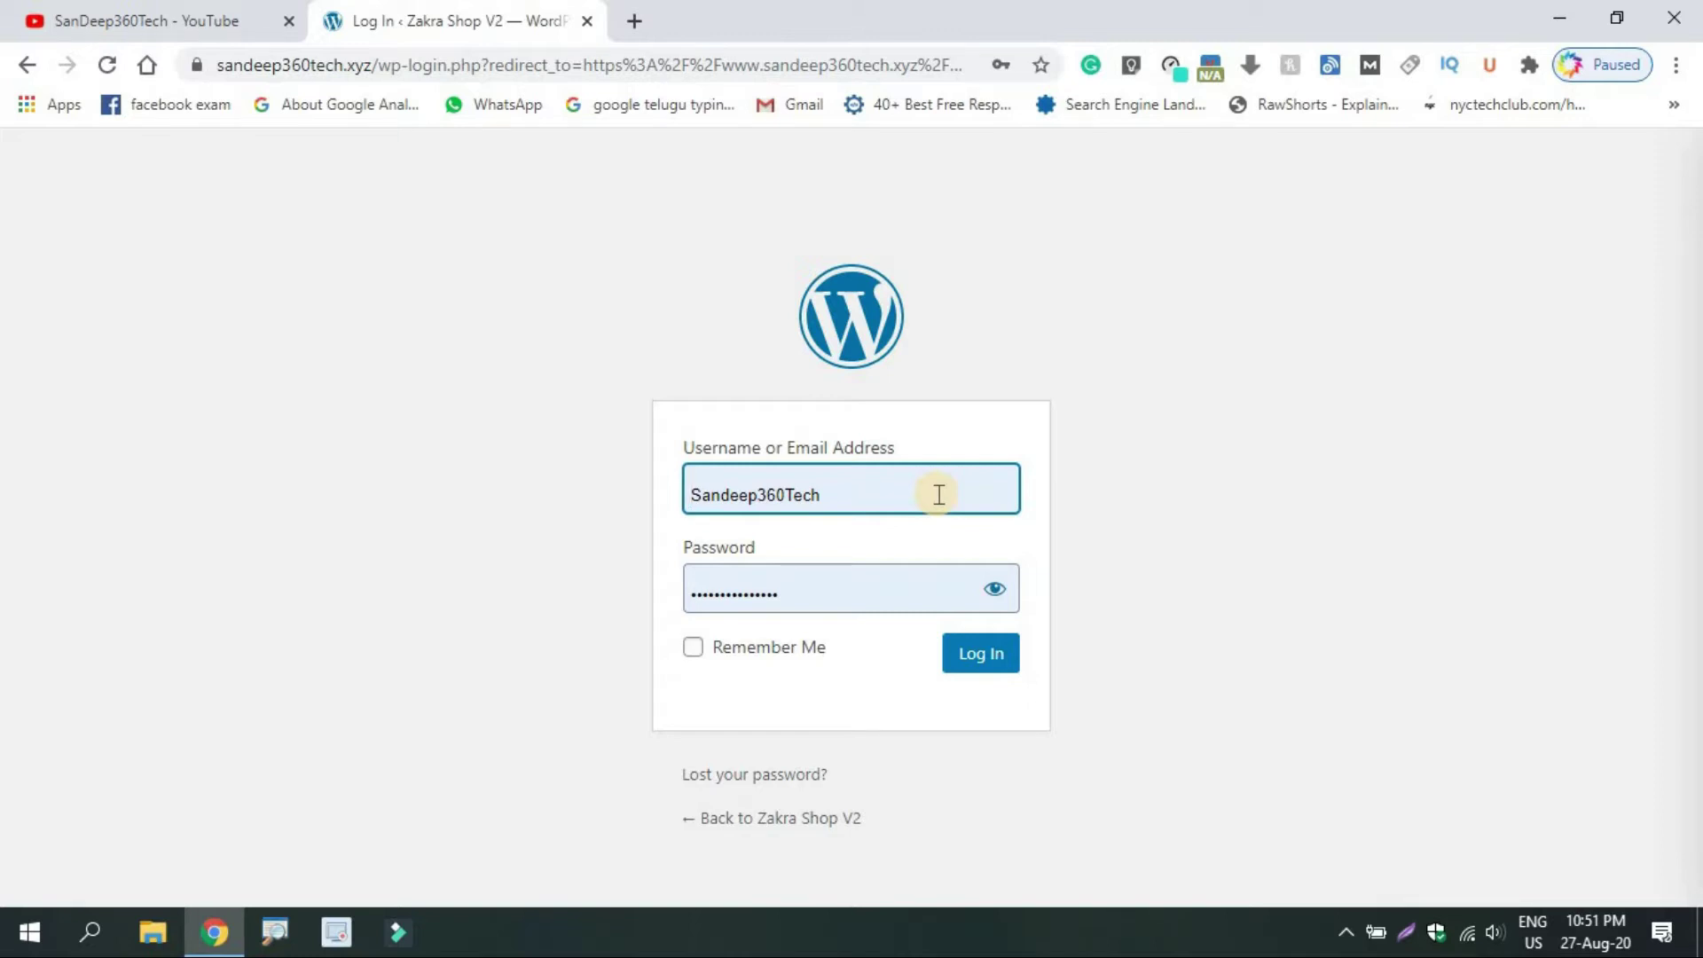
click(976, 664)
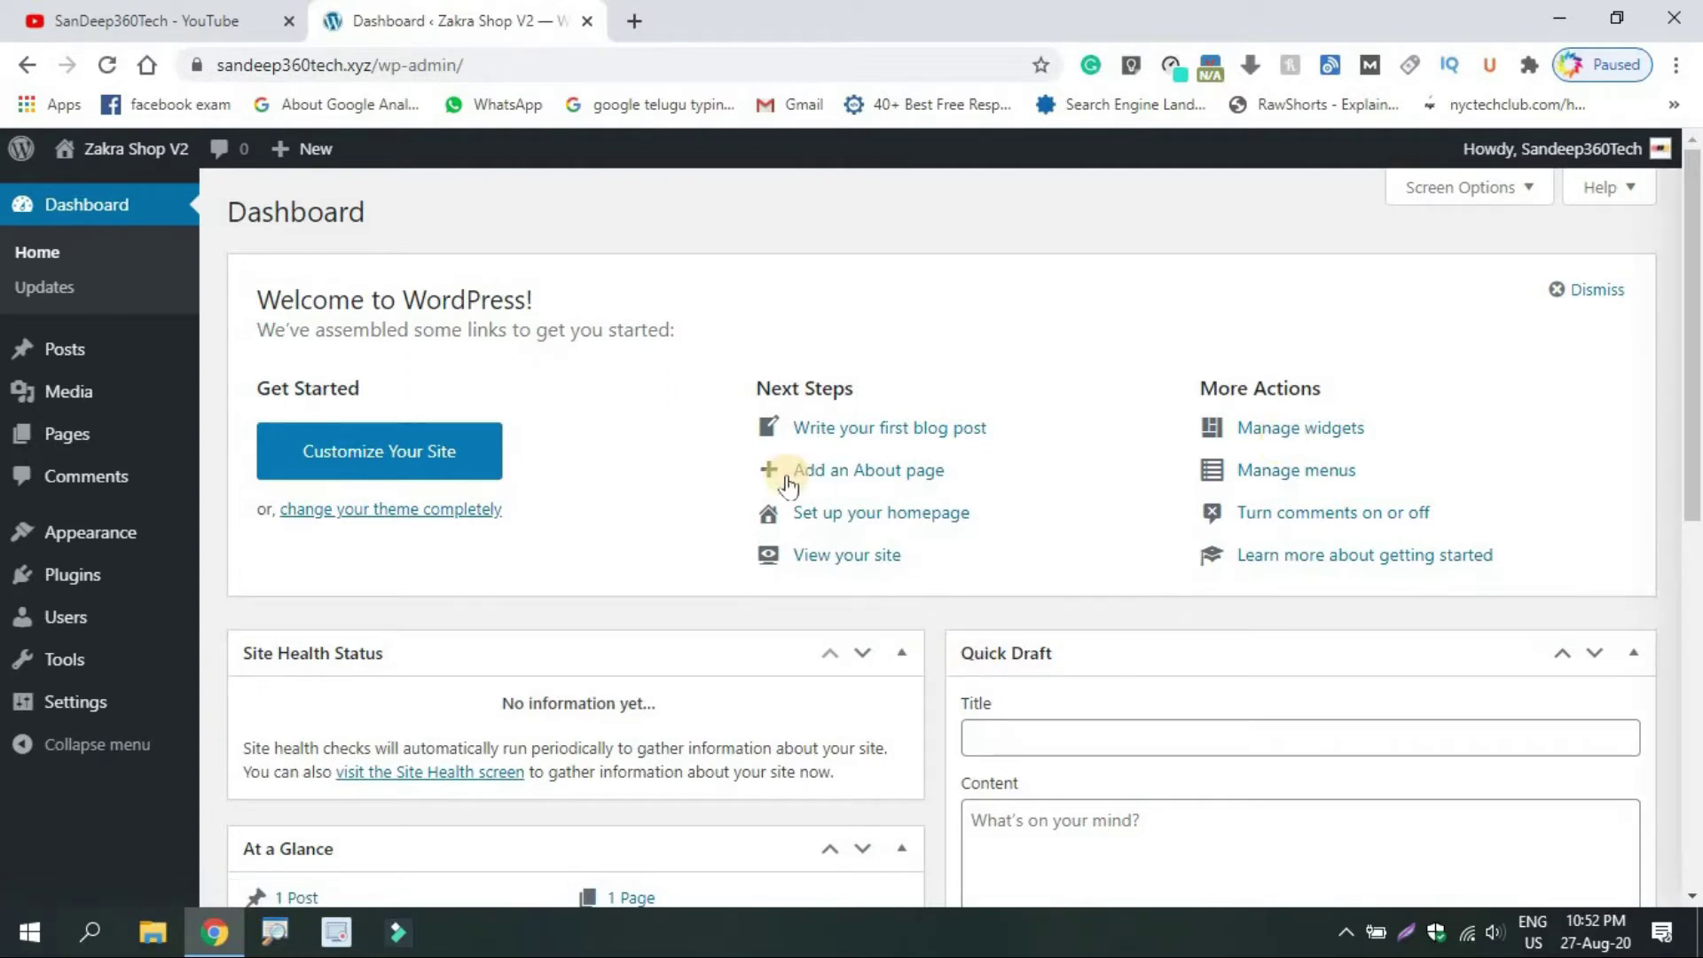
mouse_move(69, 583)
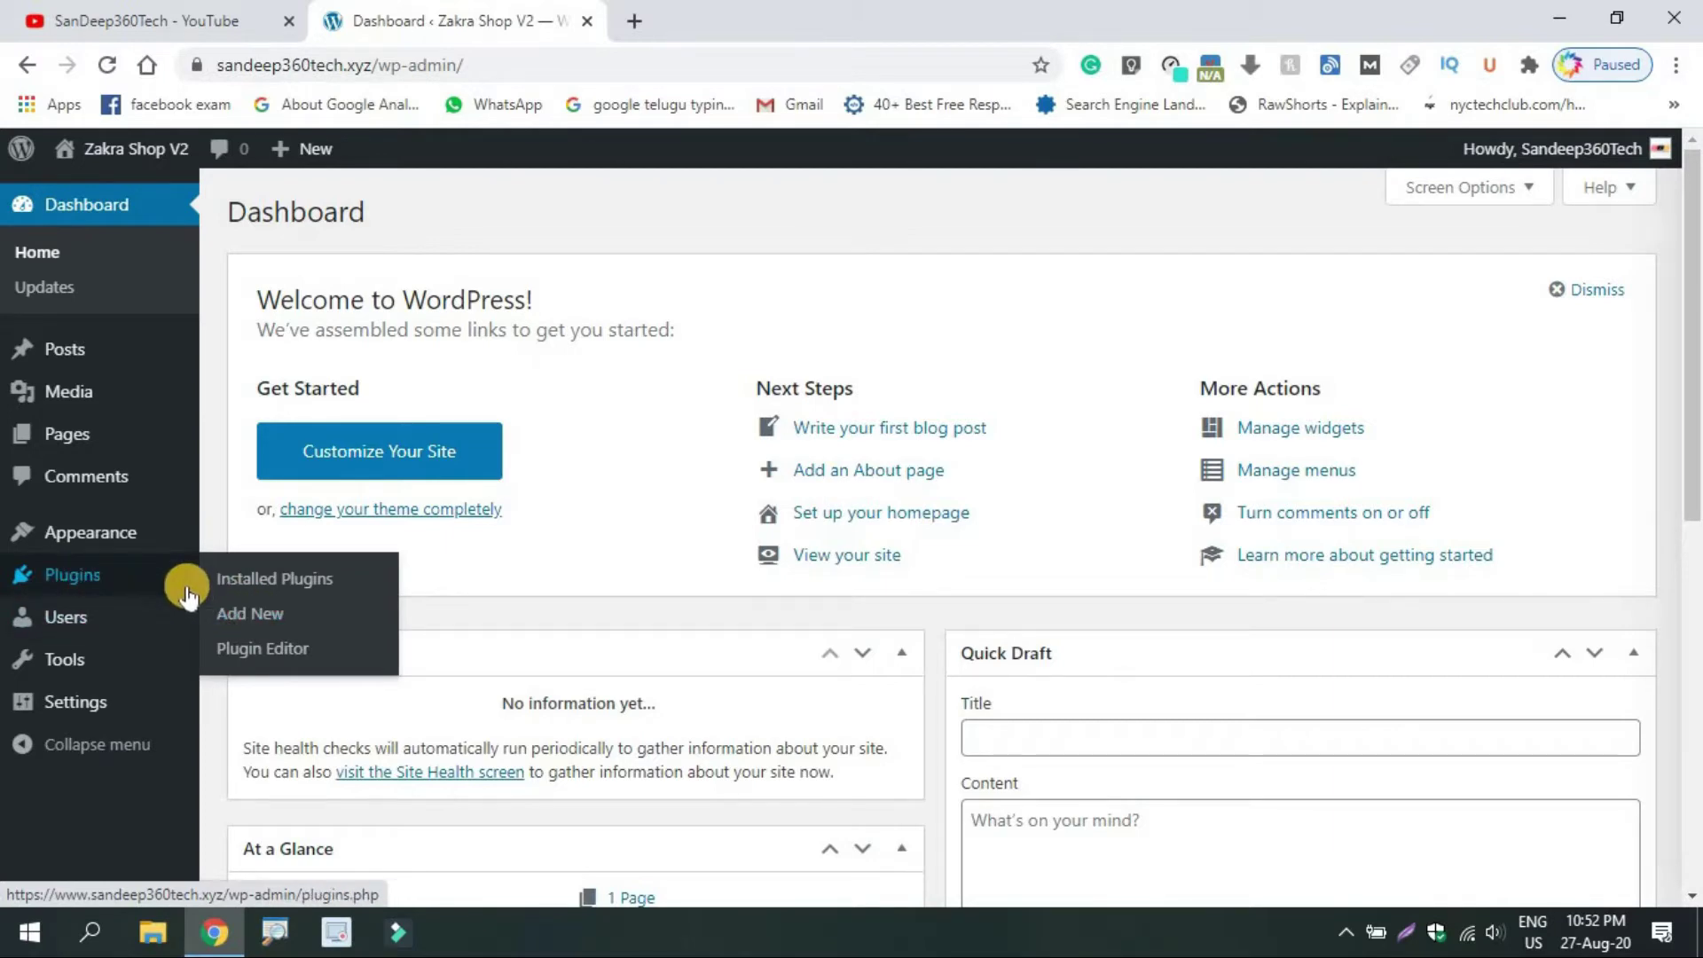
Install Limit Login Attempts Reloaded from the Popular plugins list
click(235, 621)
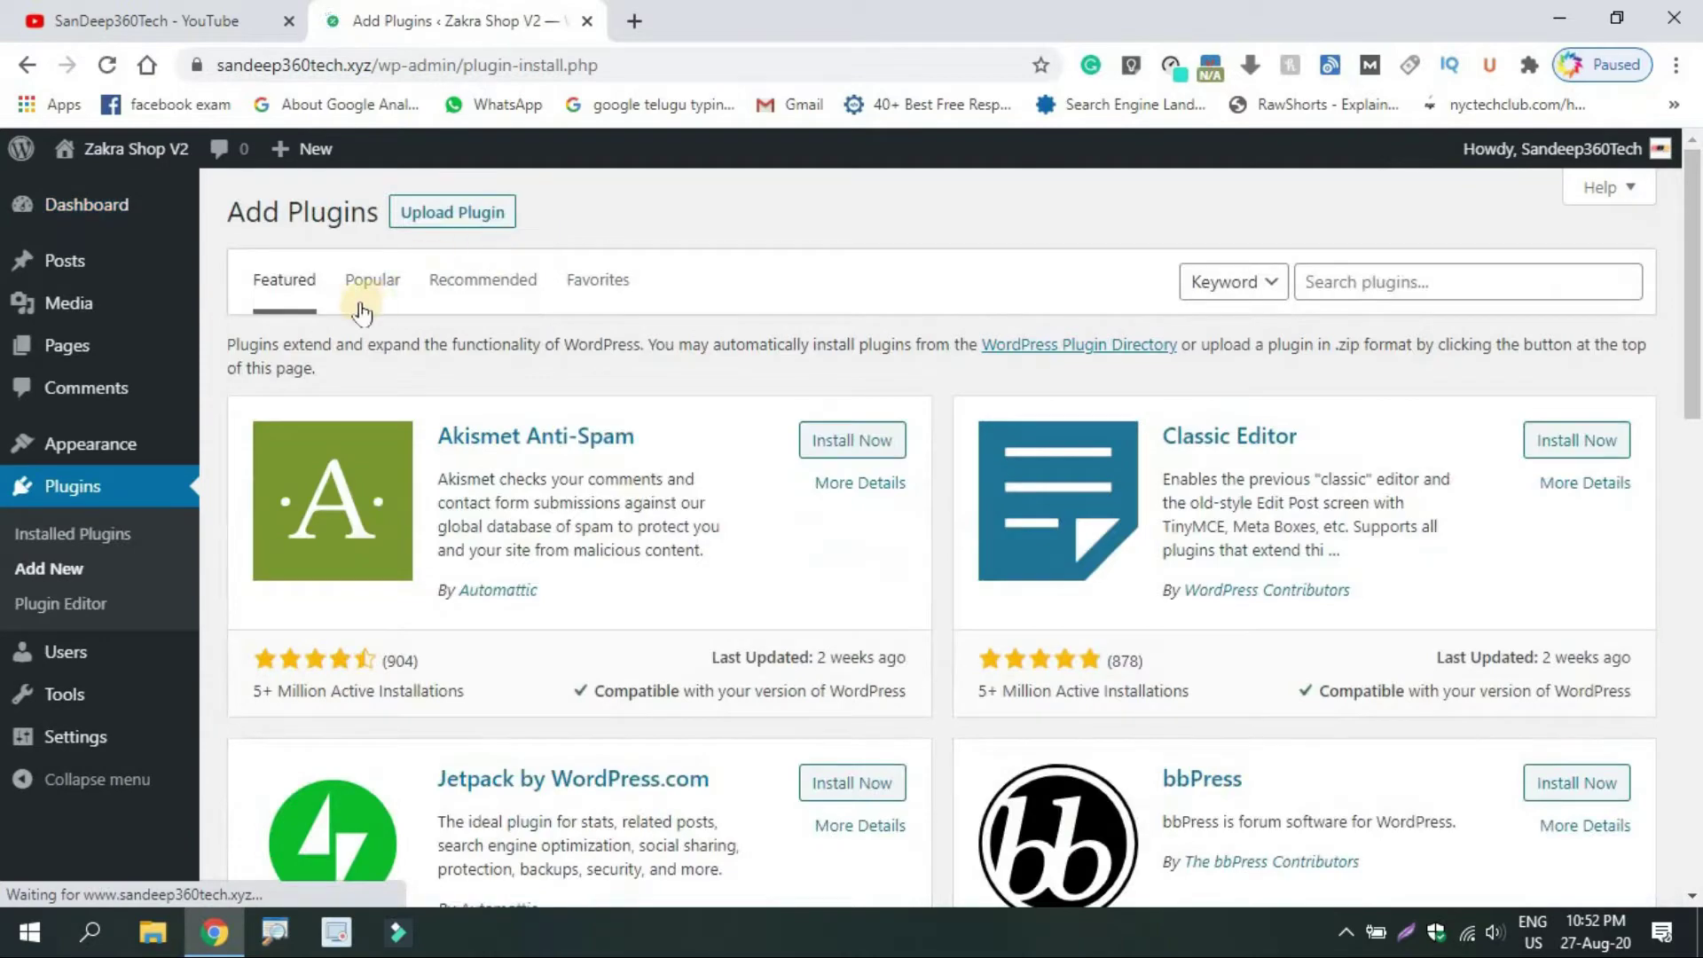
click(379, 286)
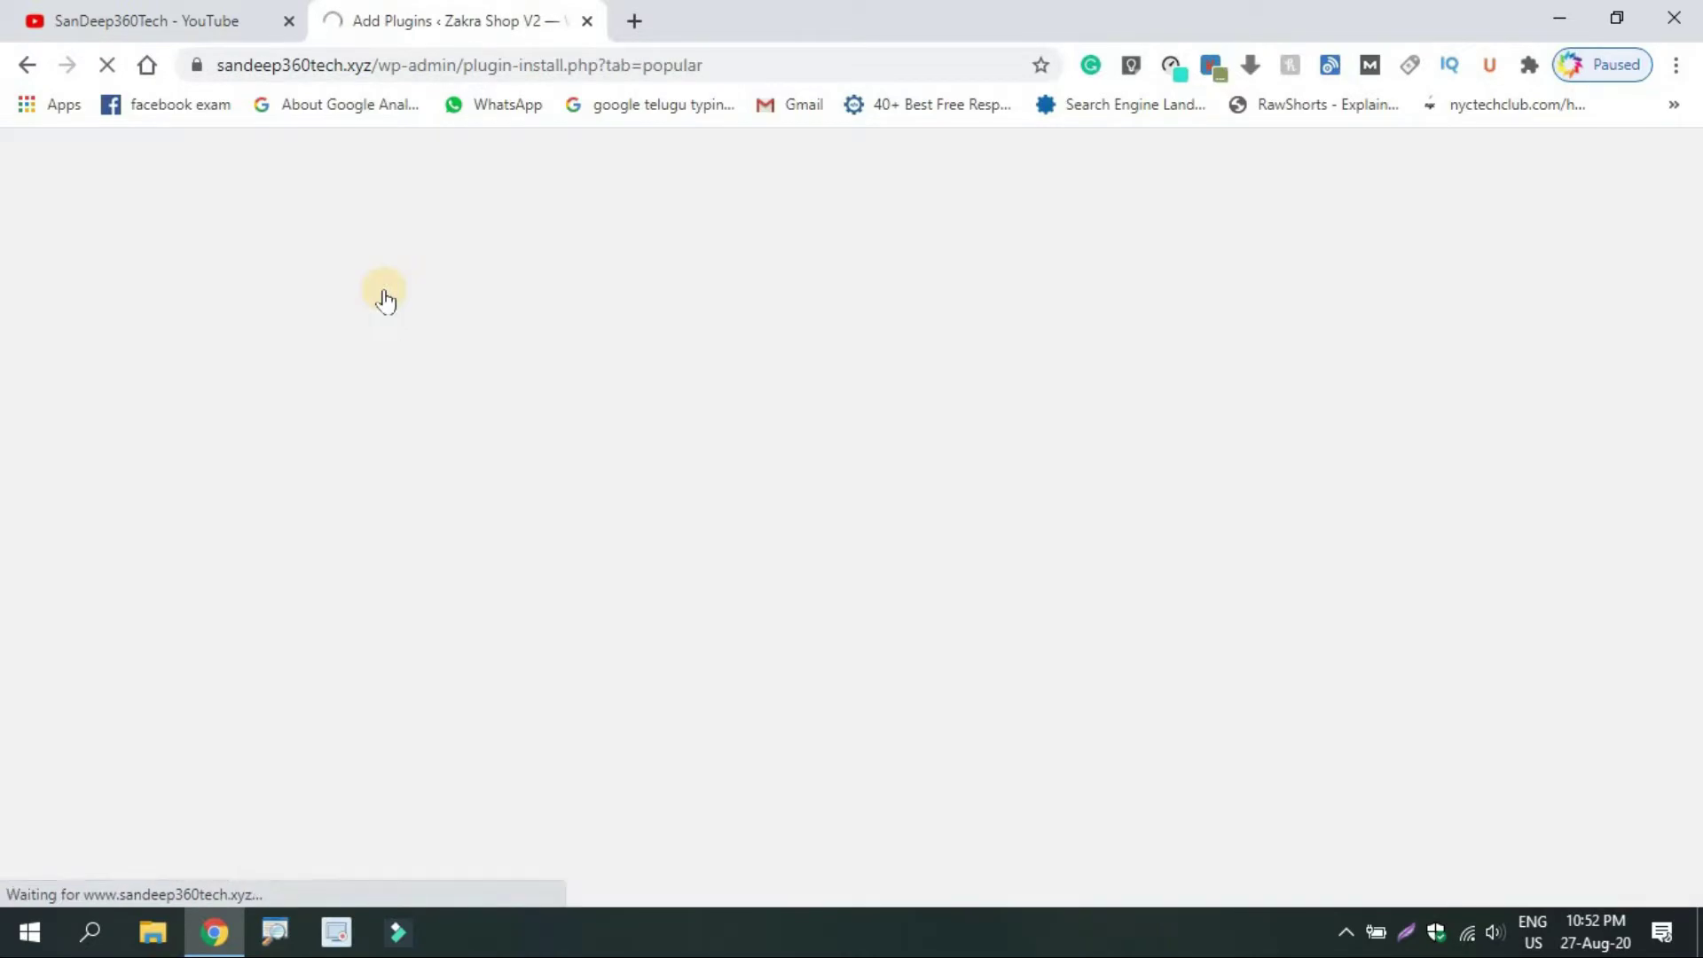
drag(1691, 204, 1663, 523)
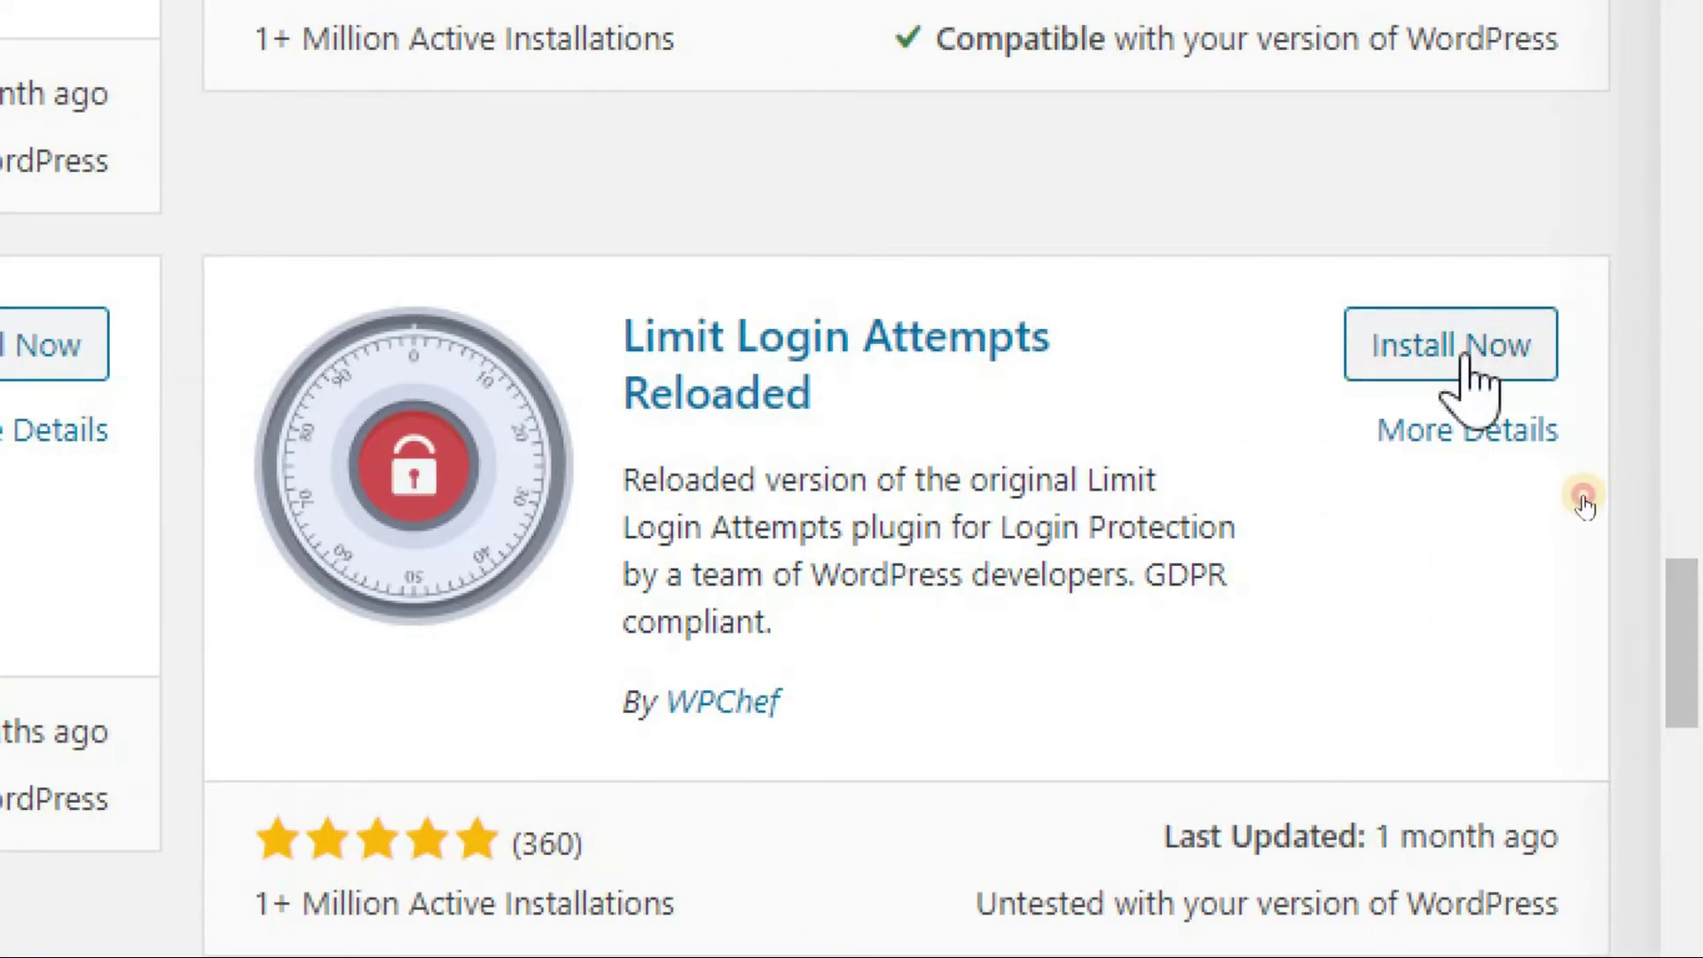
click(1465, 347)
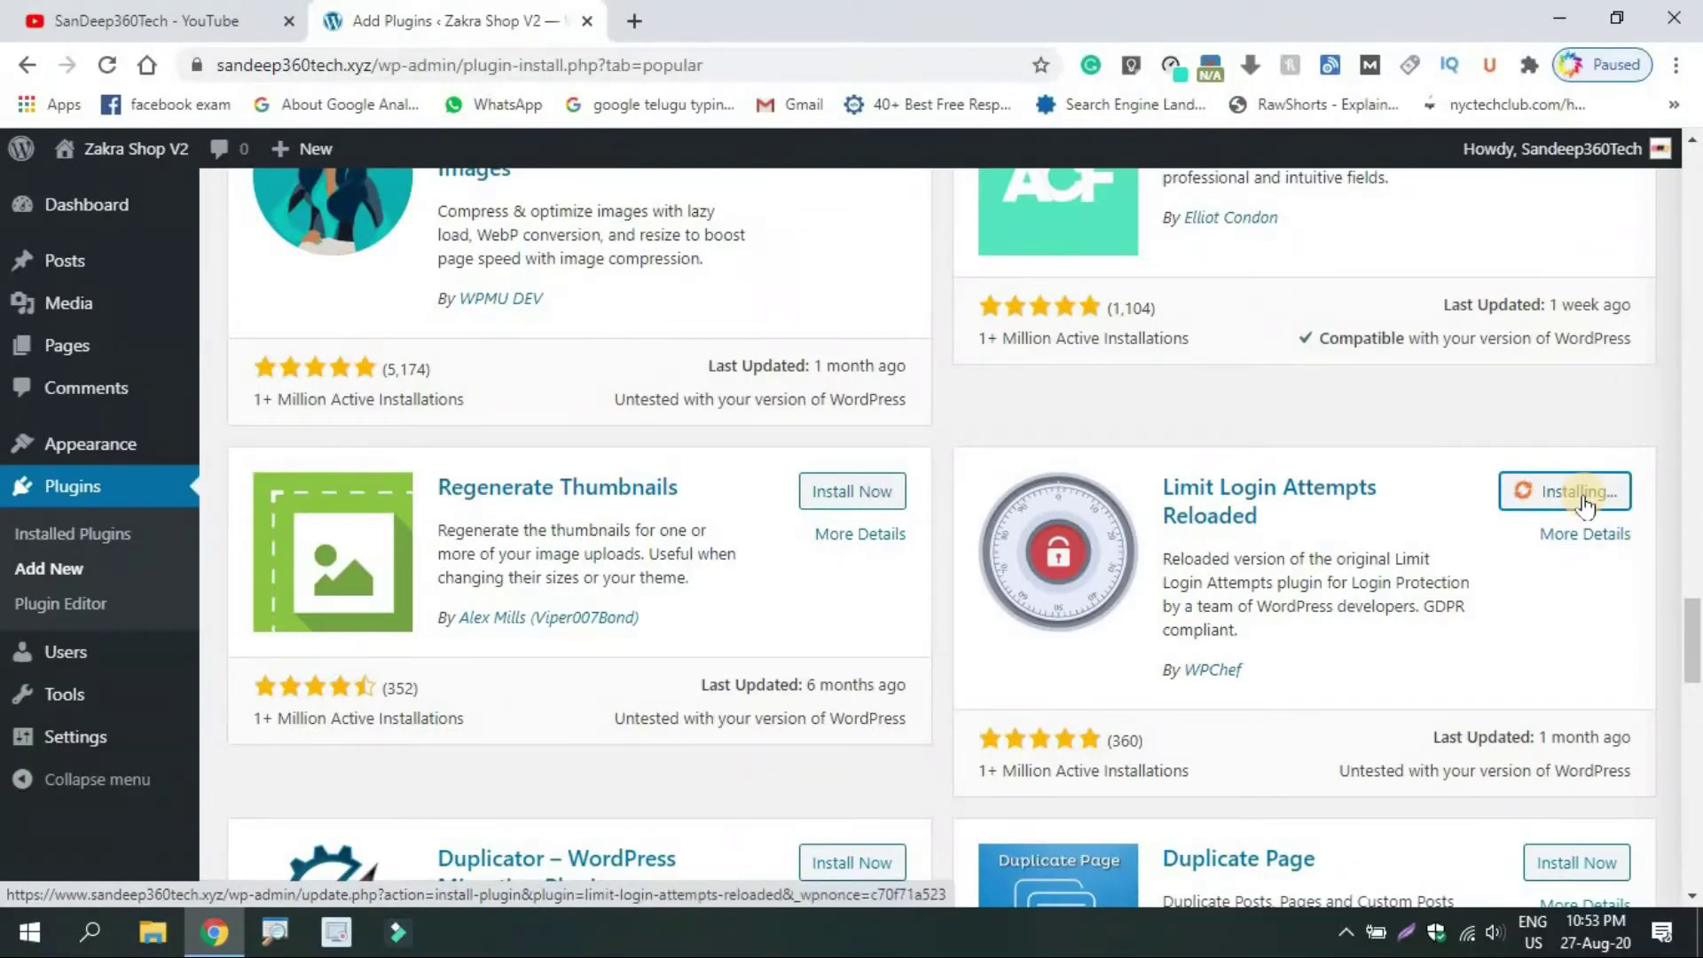
Search plugins for 'login hide' and install WPS Hide Login
click(1695, 391)
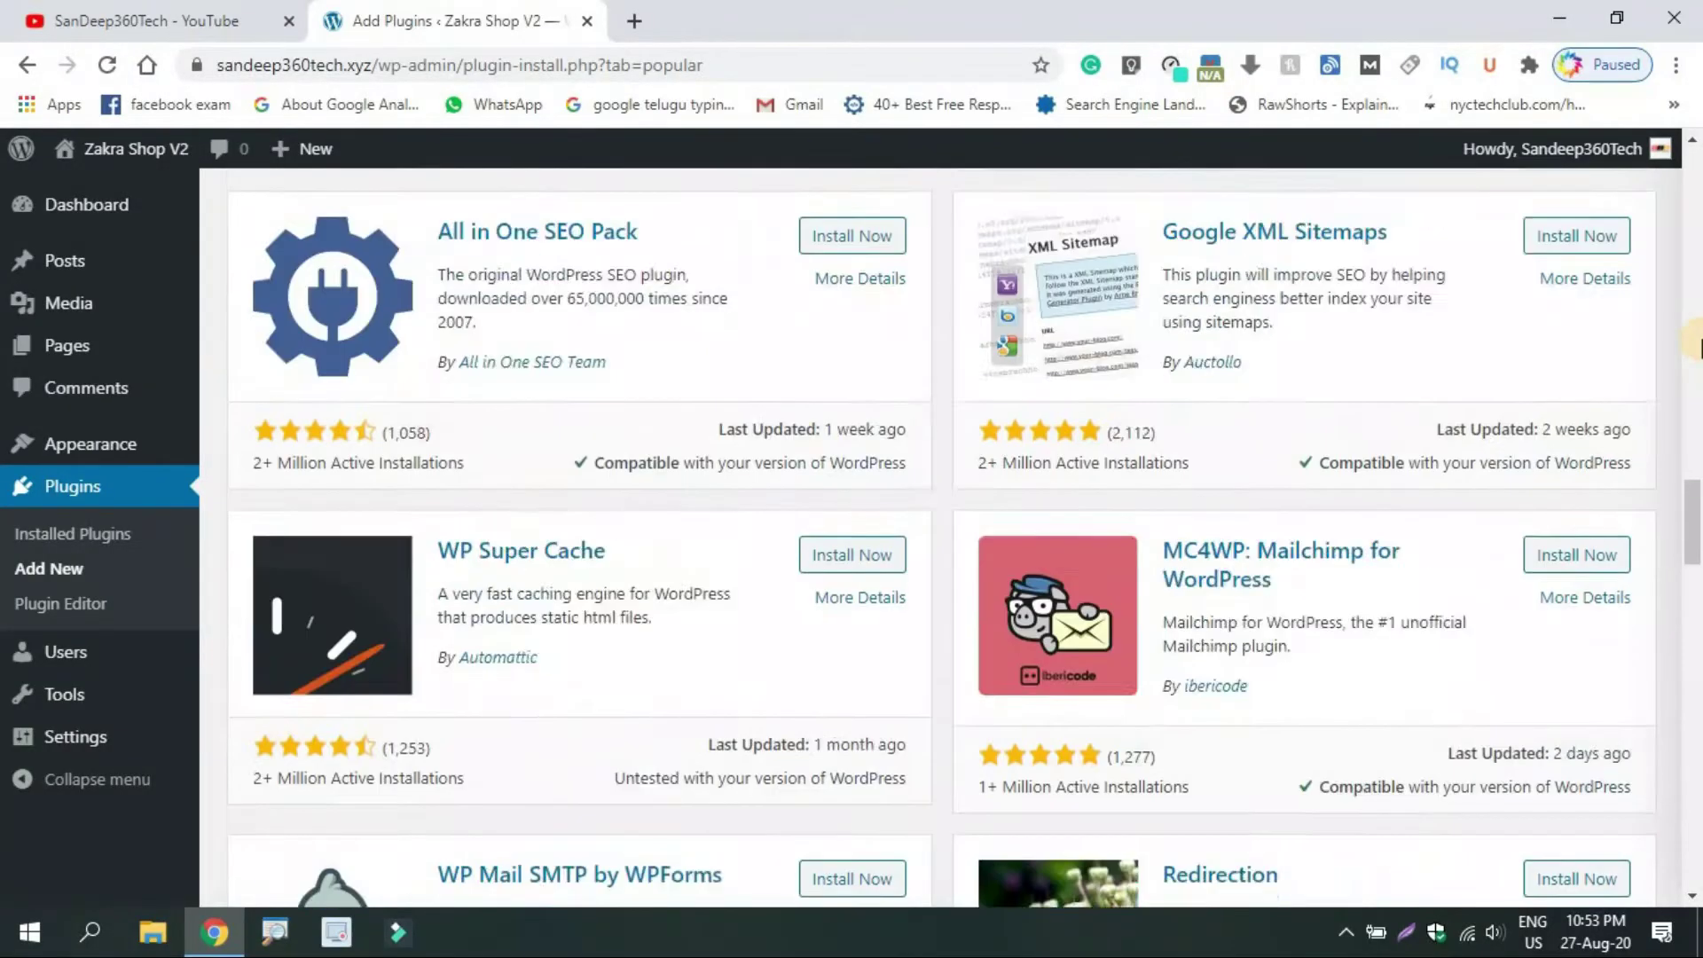
drag(1699, 393, 1682, 146)
click(1468, 282)
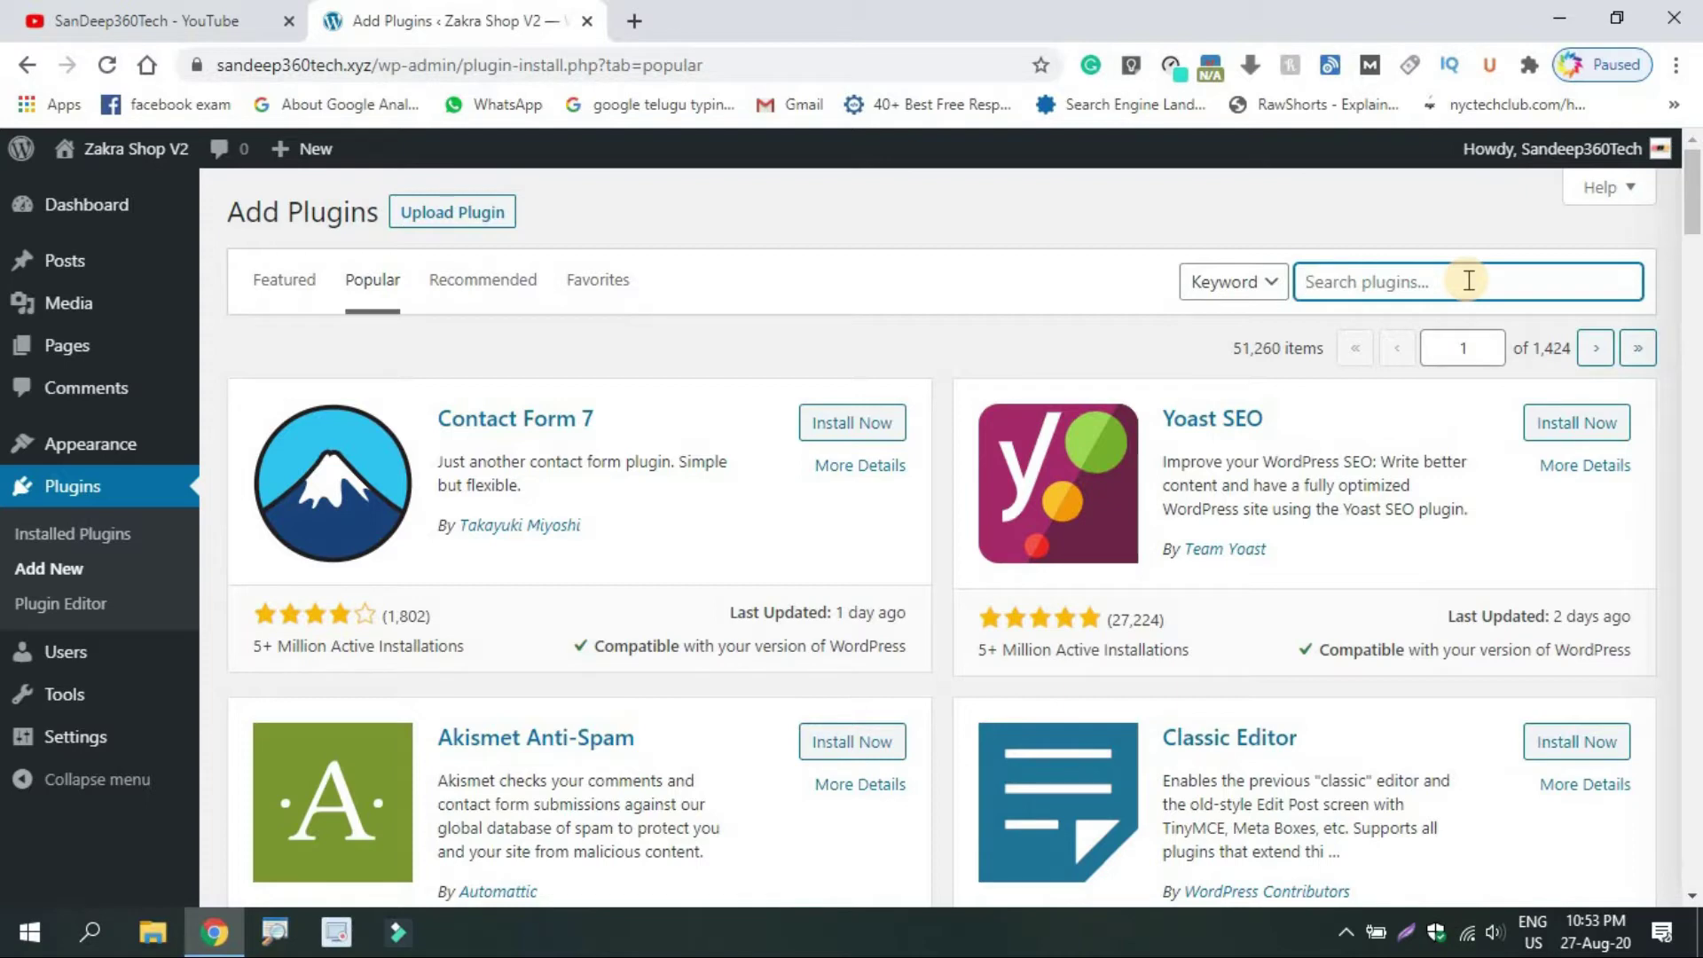
text(login hide)
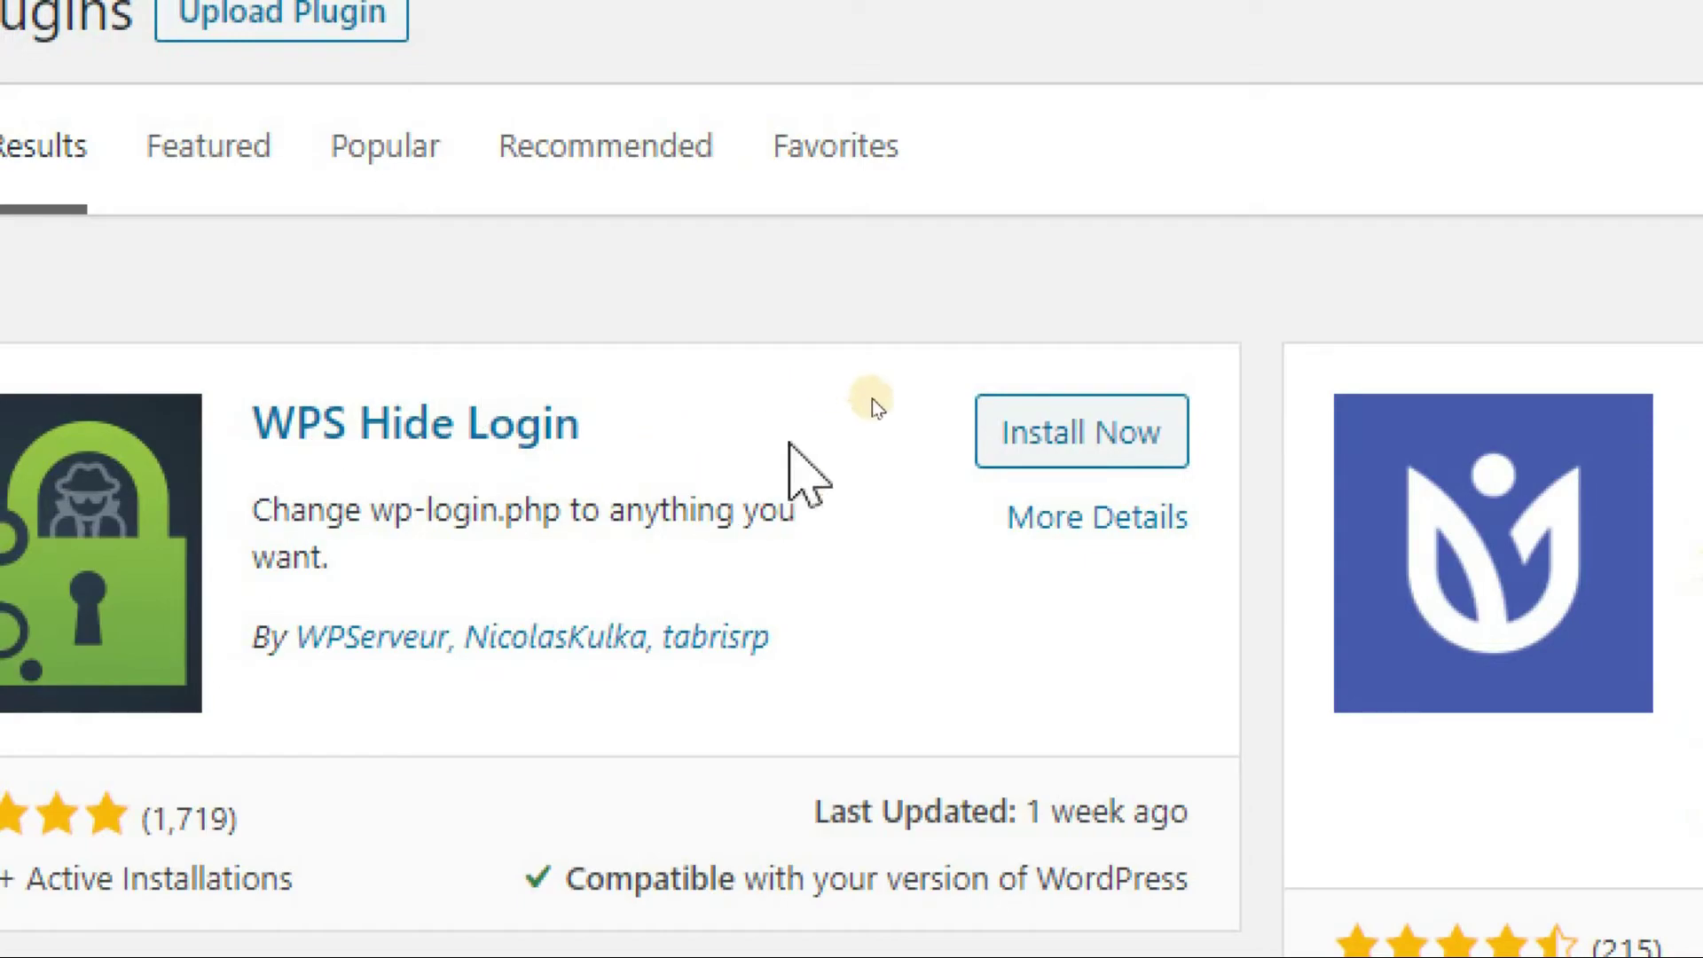
click(1081, 435)
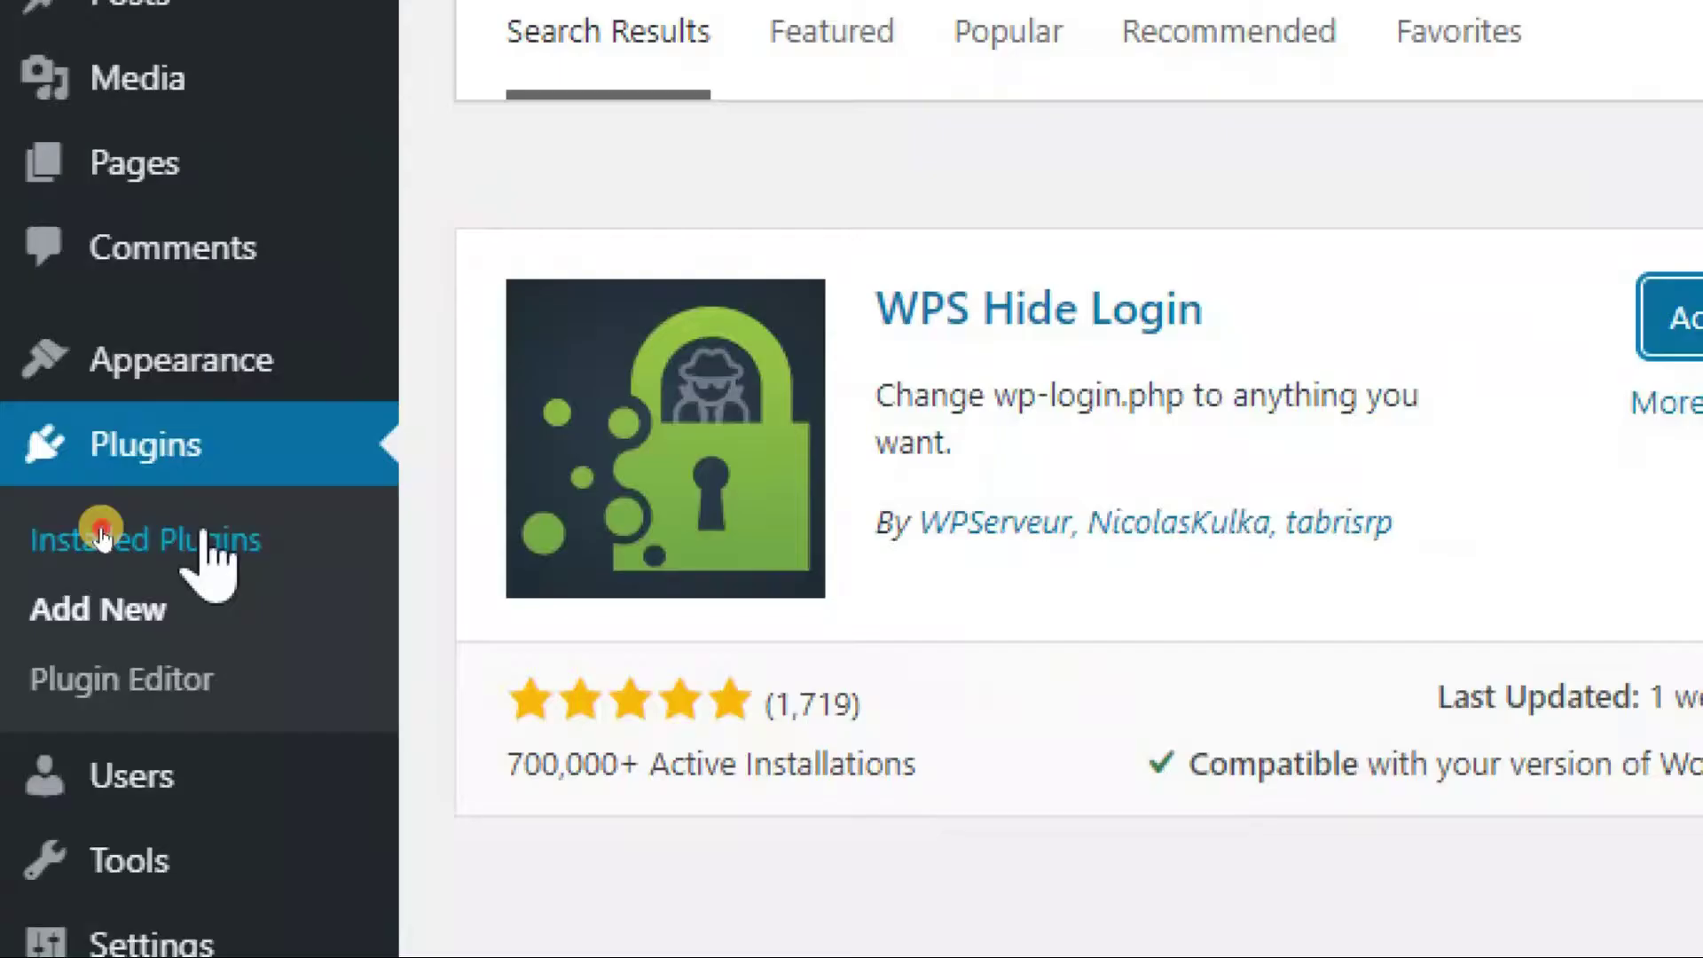
Bulk-activate Limit Login Attempts Reloaded and WPS Hide Login on Installed Plugins
click(104, 537)
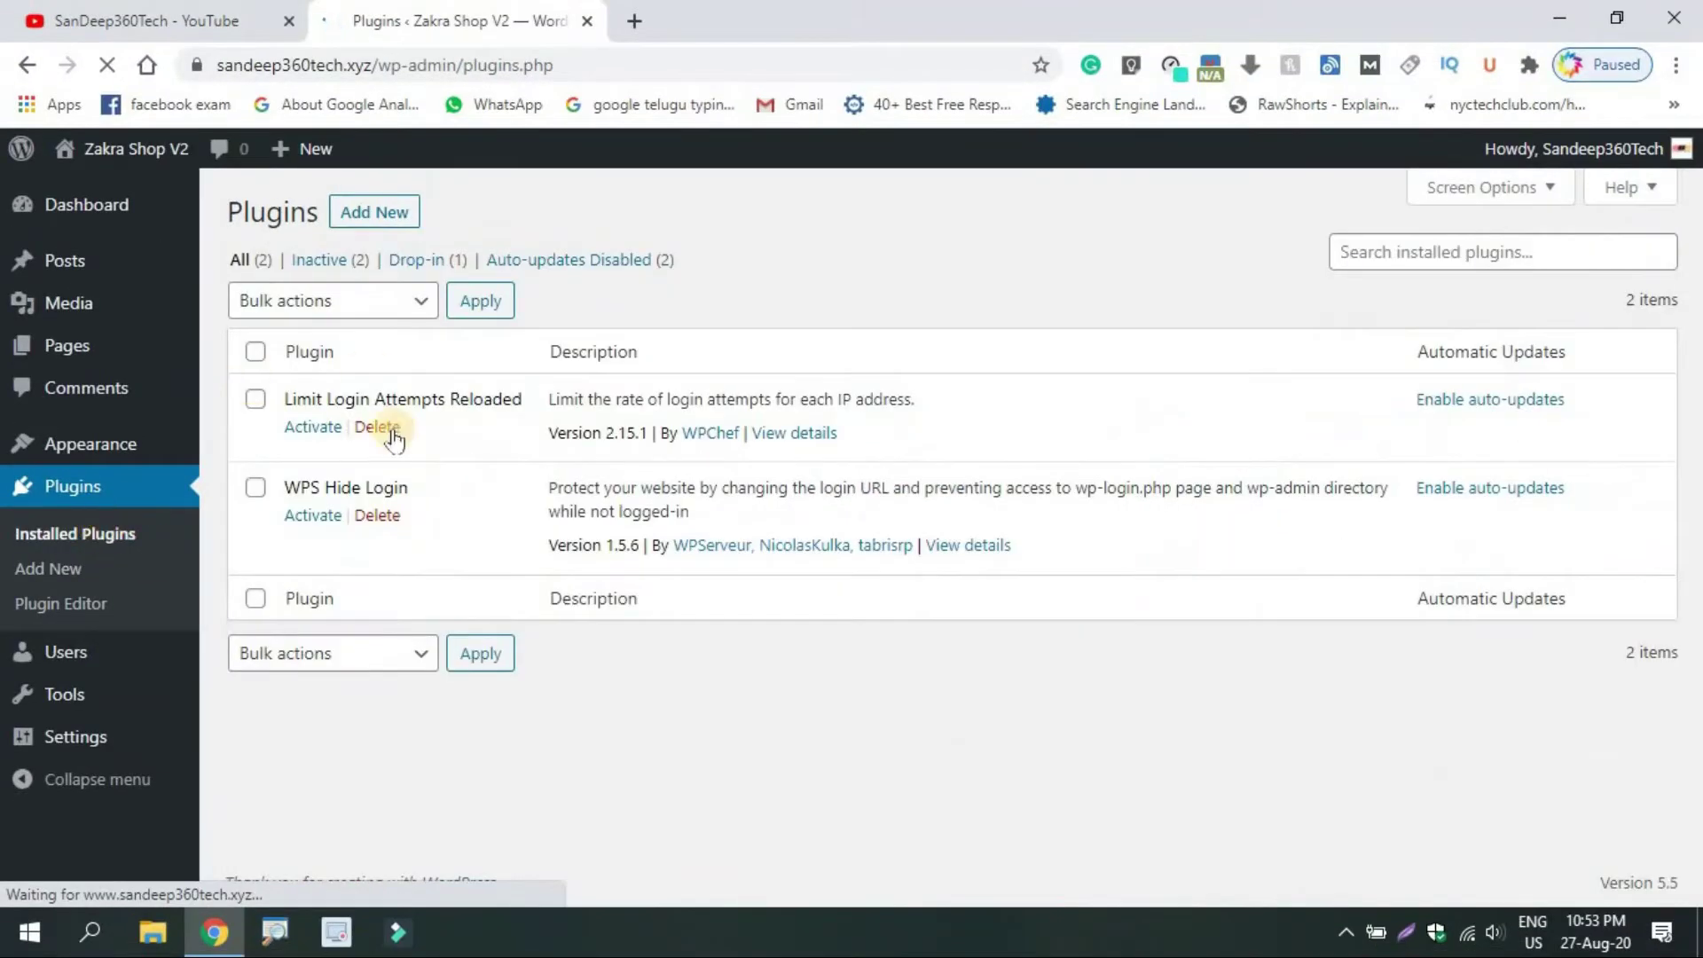
click(255, 352)
click(324, 297)
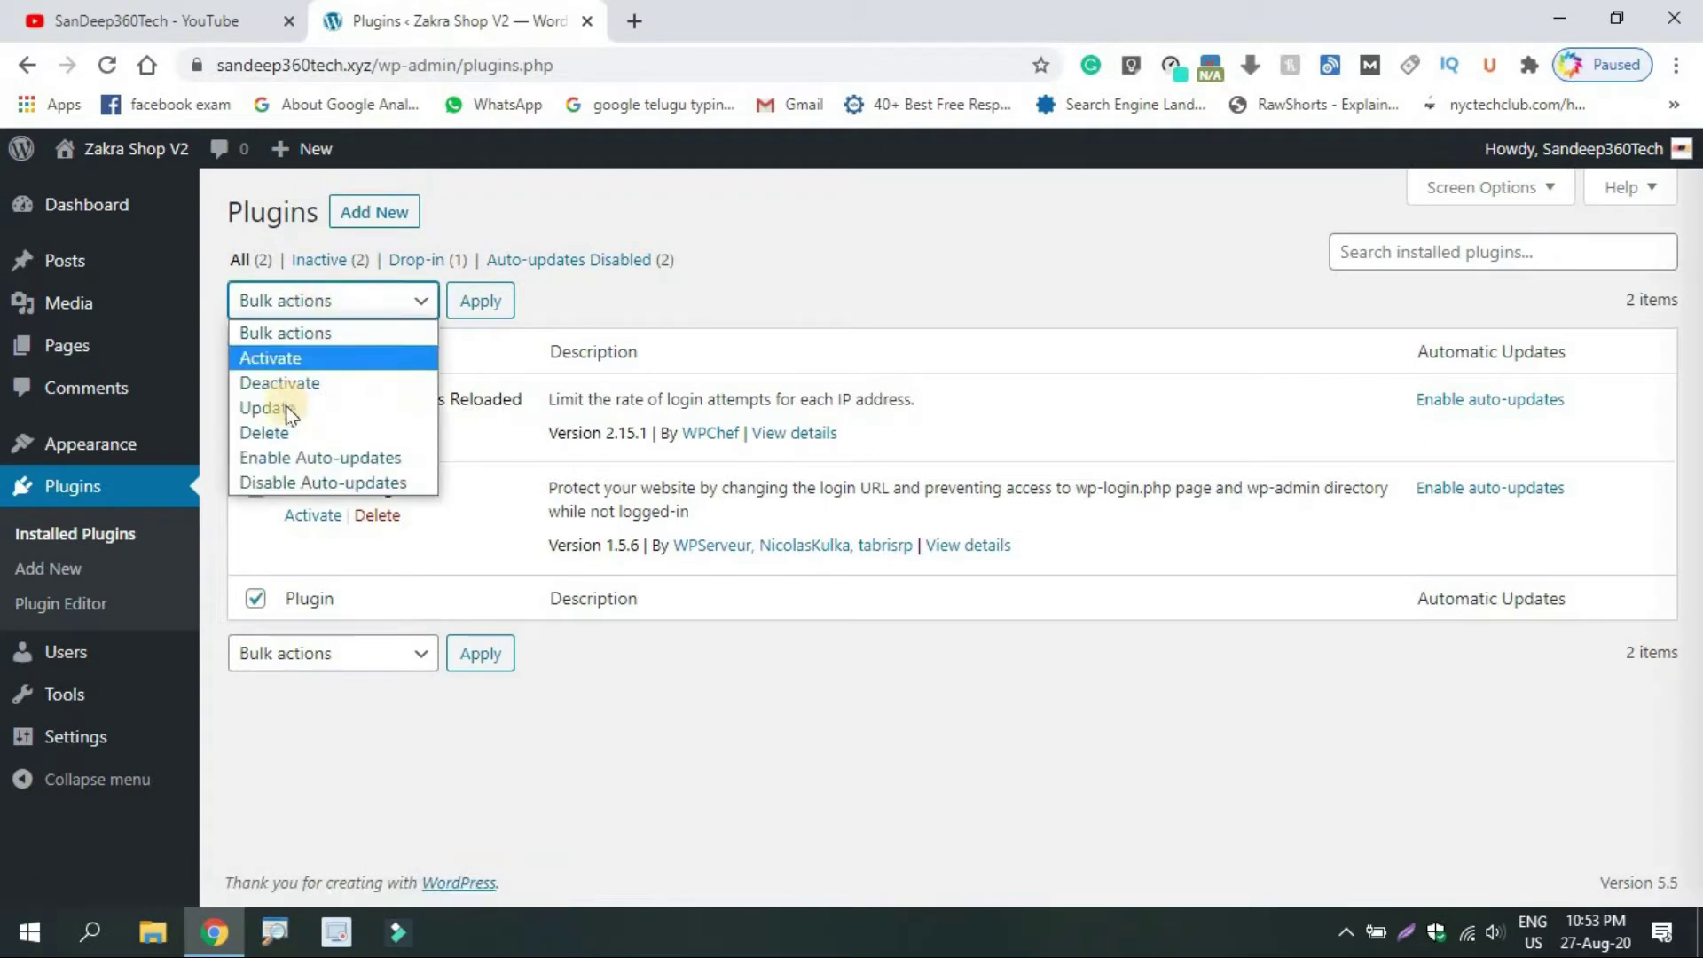
click(268, 358)
click(463, 302)
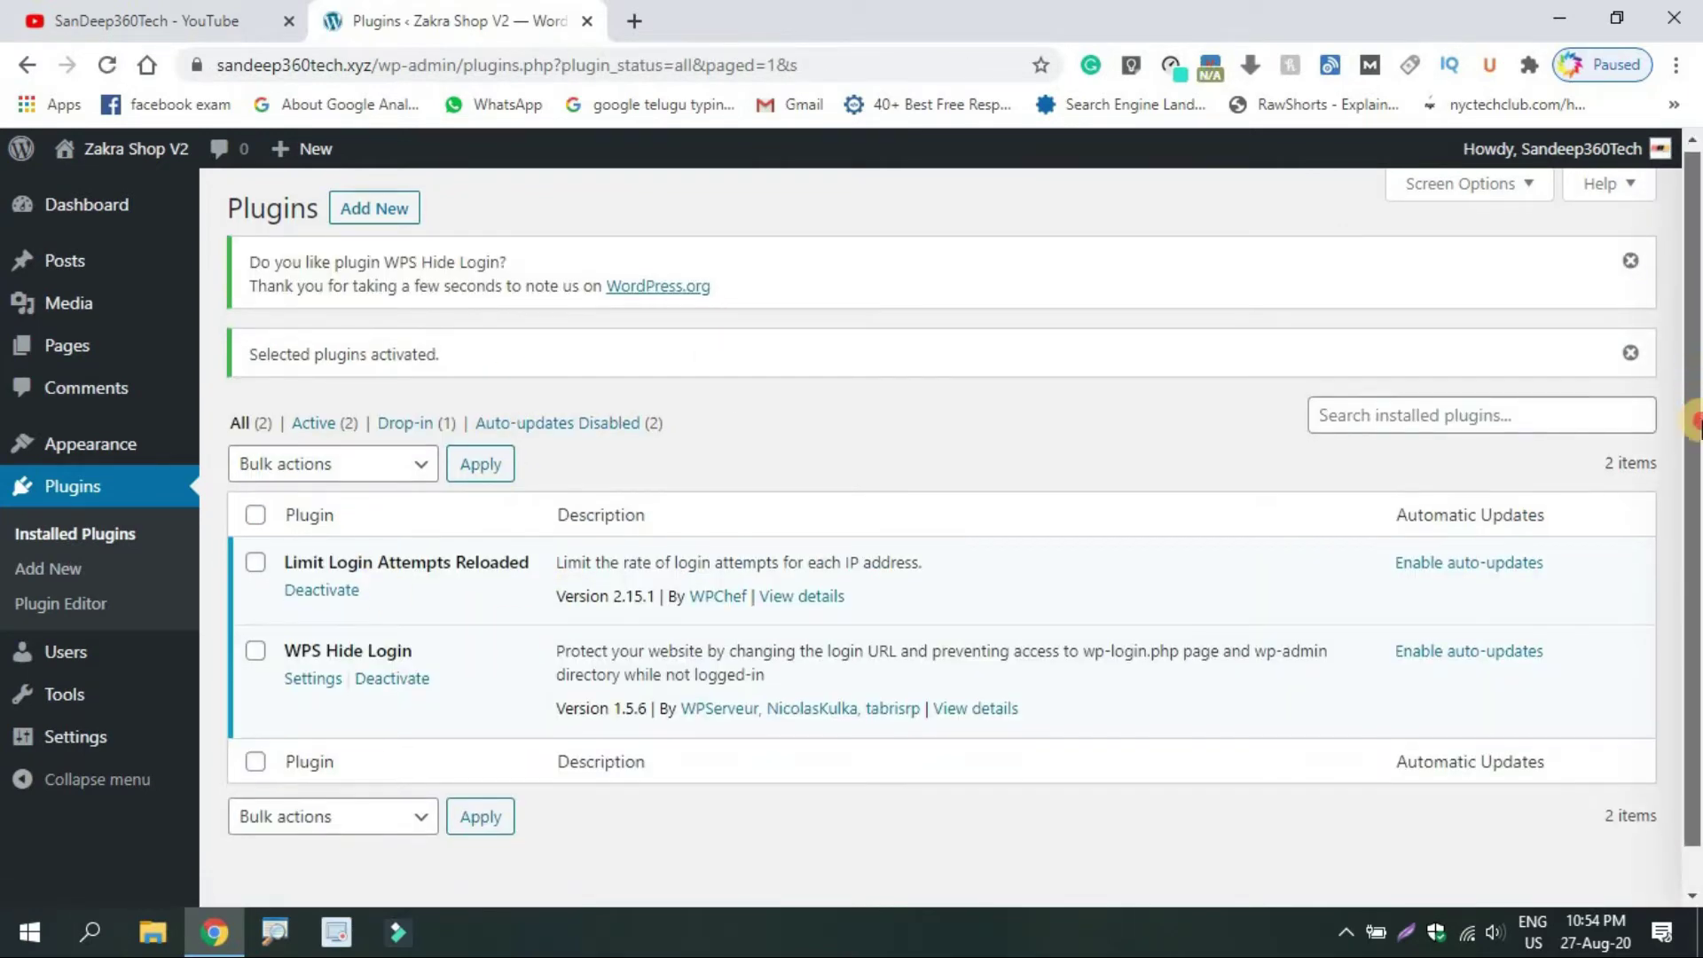
scroll(727, 480, down, 1)
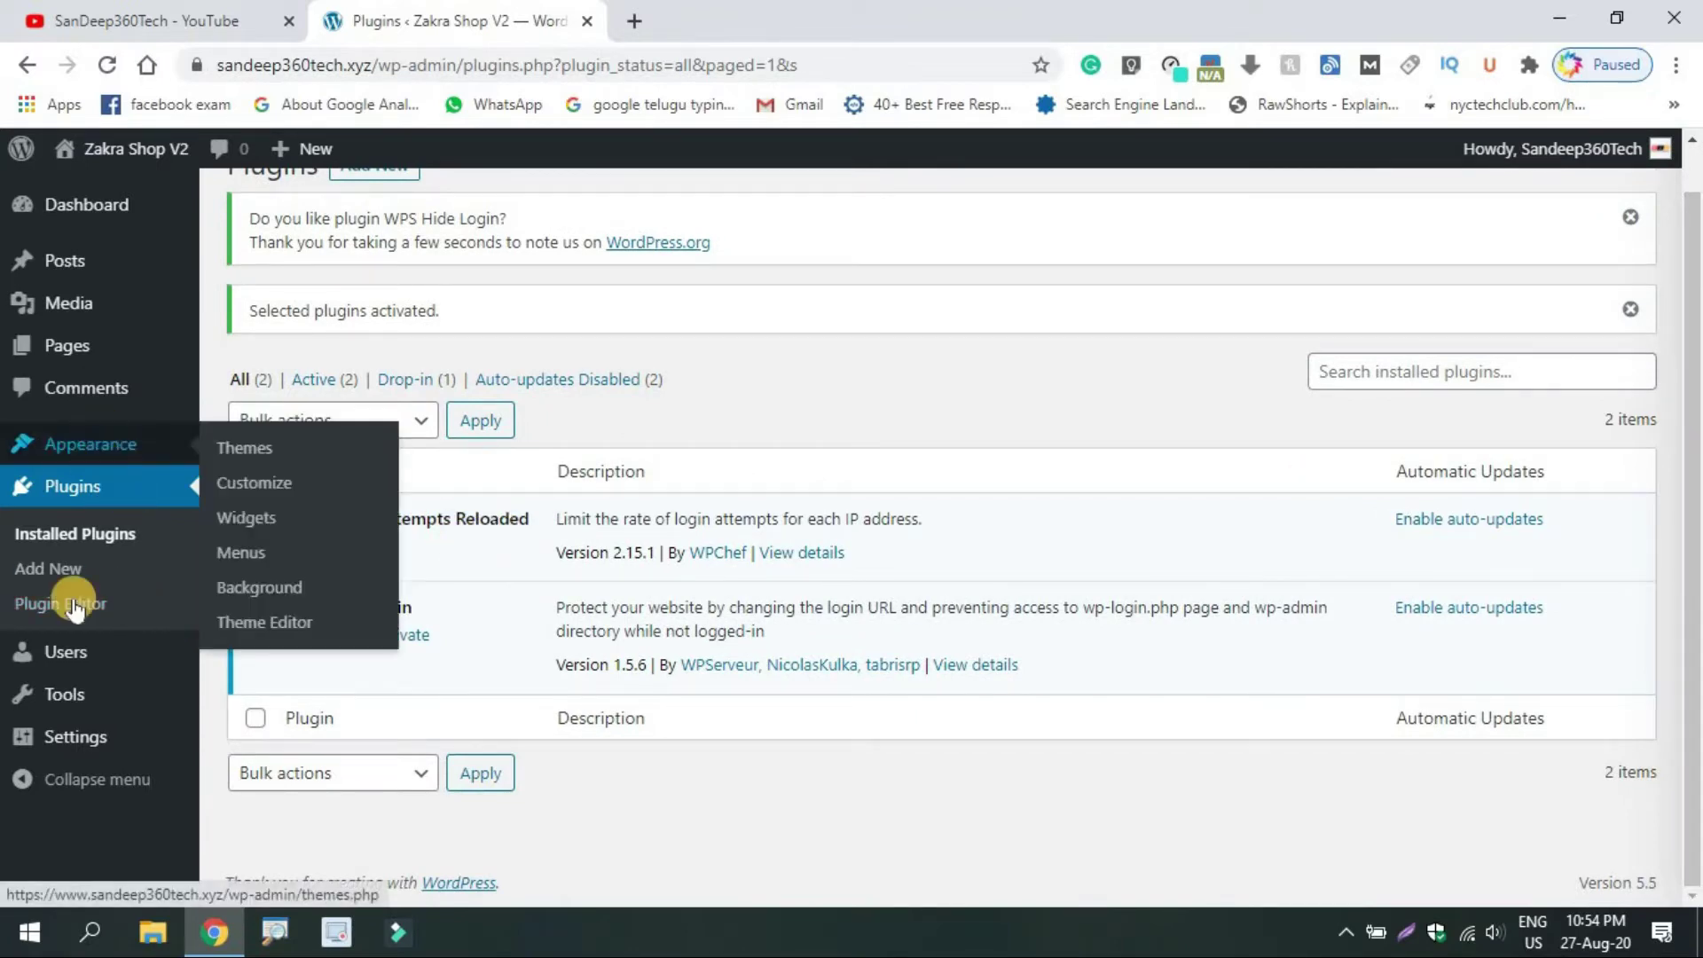
mouse_move(67, 734)
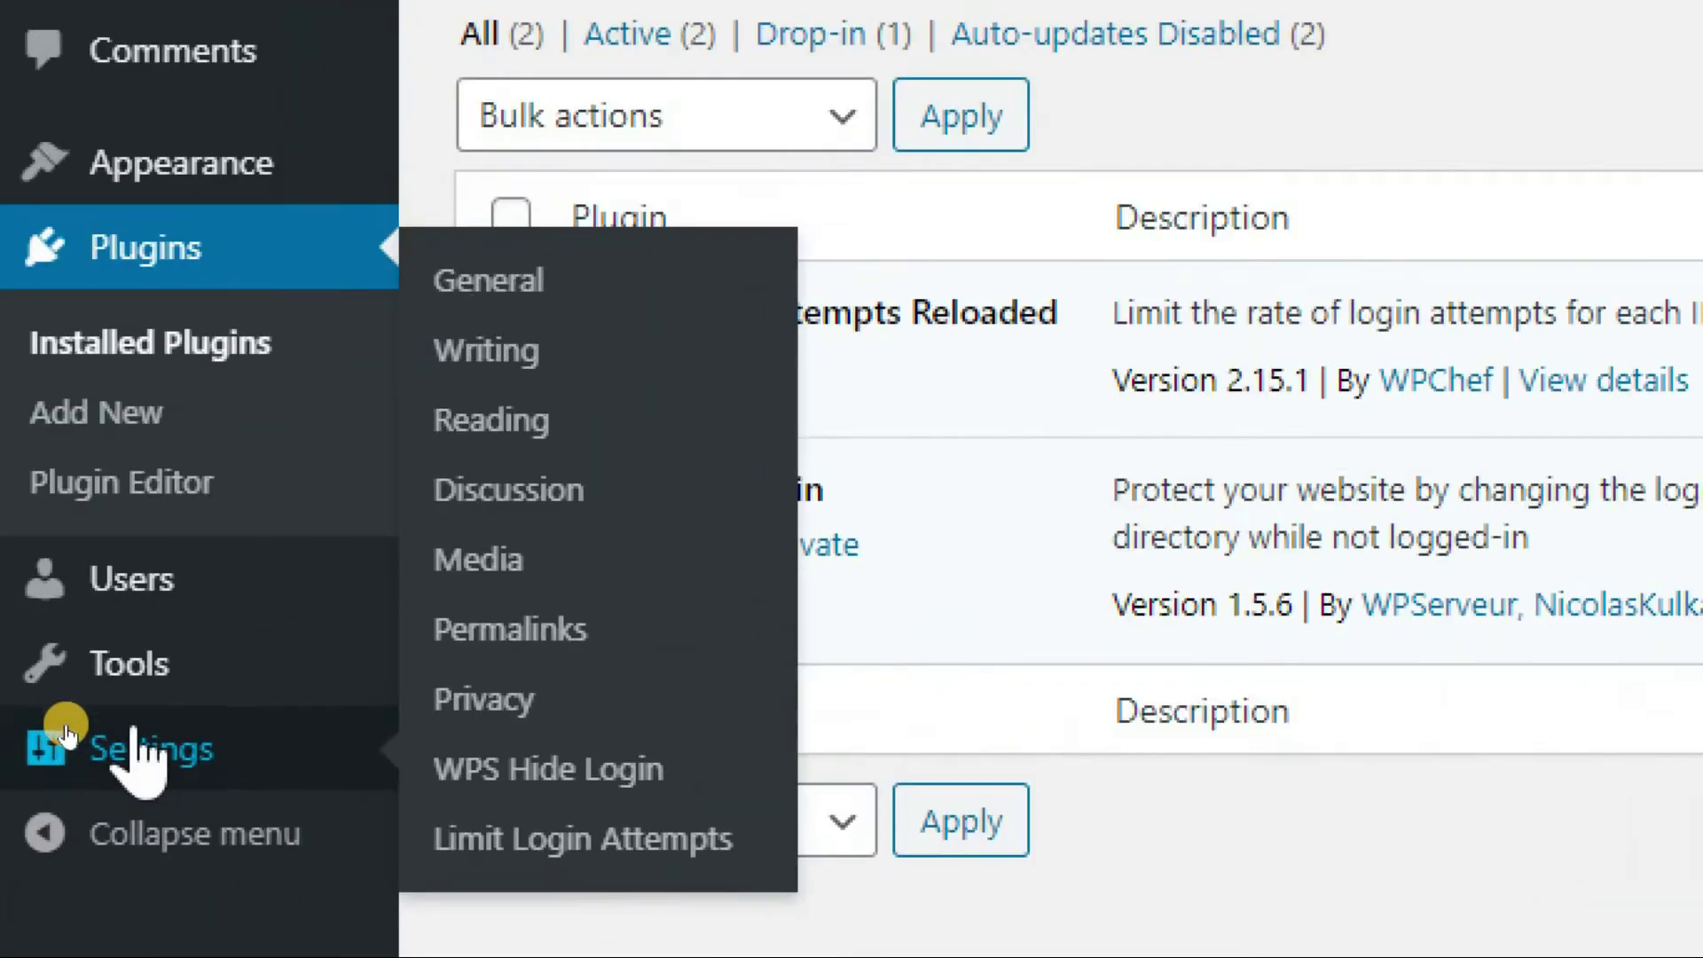
In Limit Login Attempts settings, enable lockout e-mail notification to the site owner's address
click(517, 842)
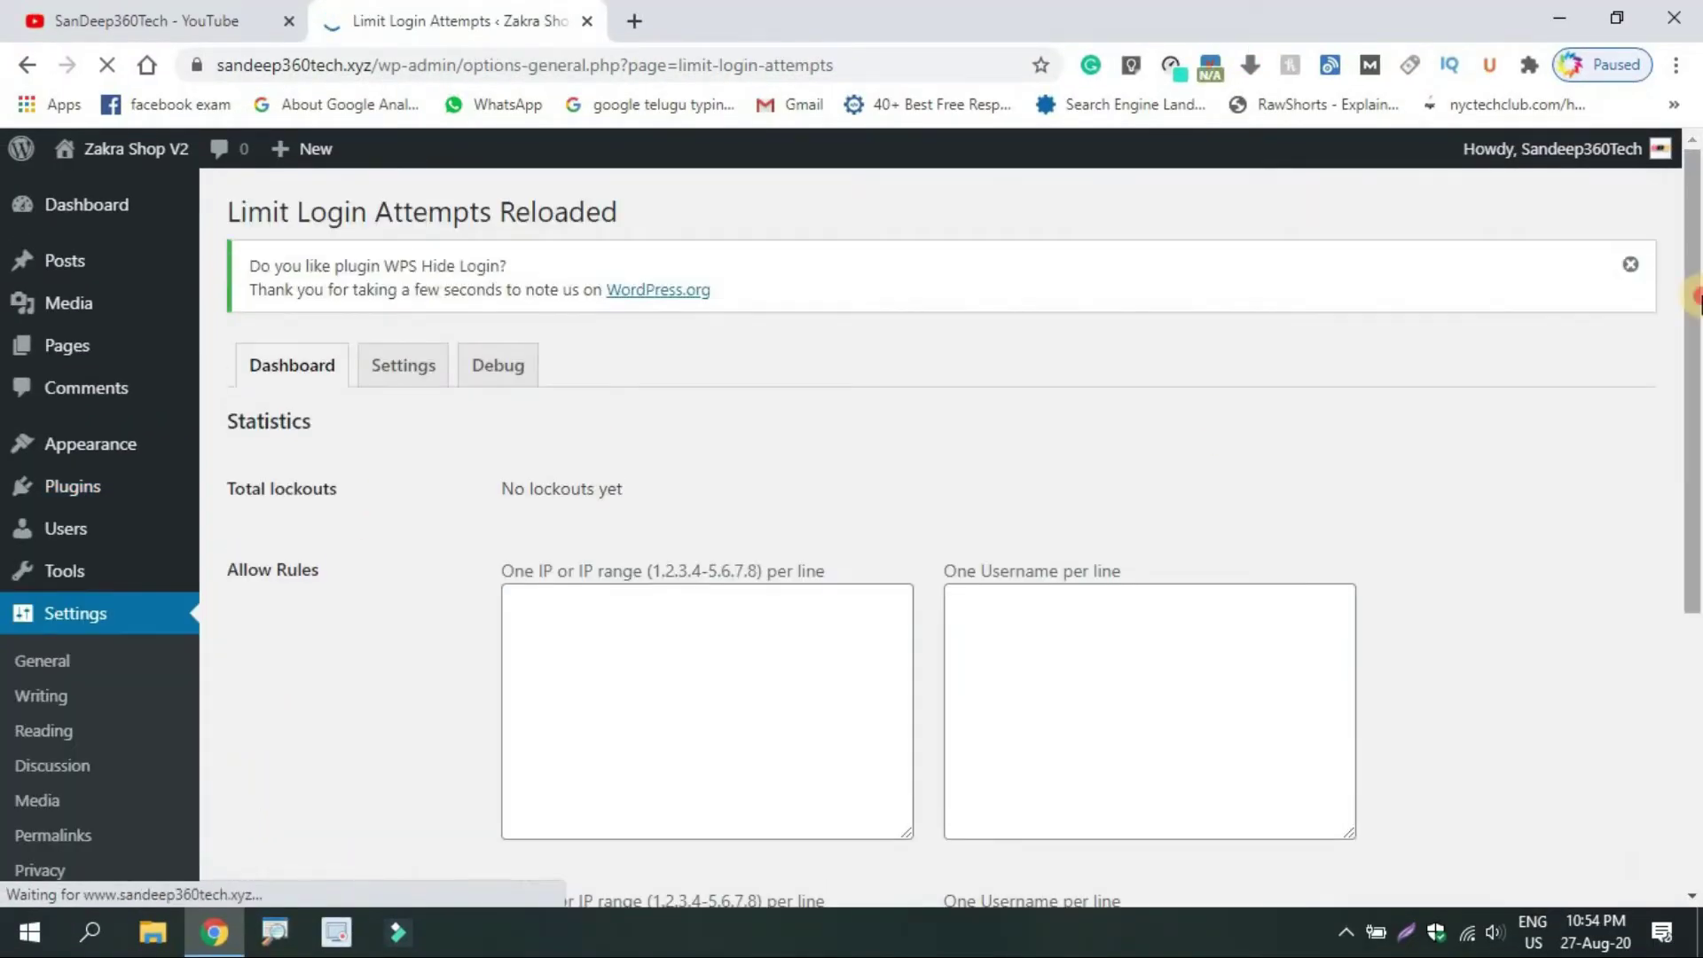
scroll(1684, 506, down, 5)
scroll(1650, 399, up, 4)
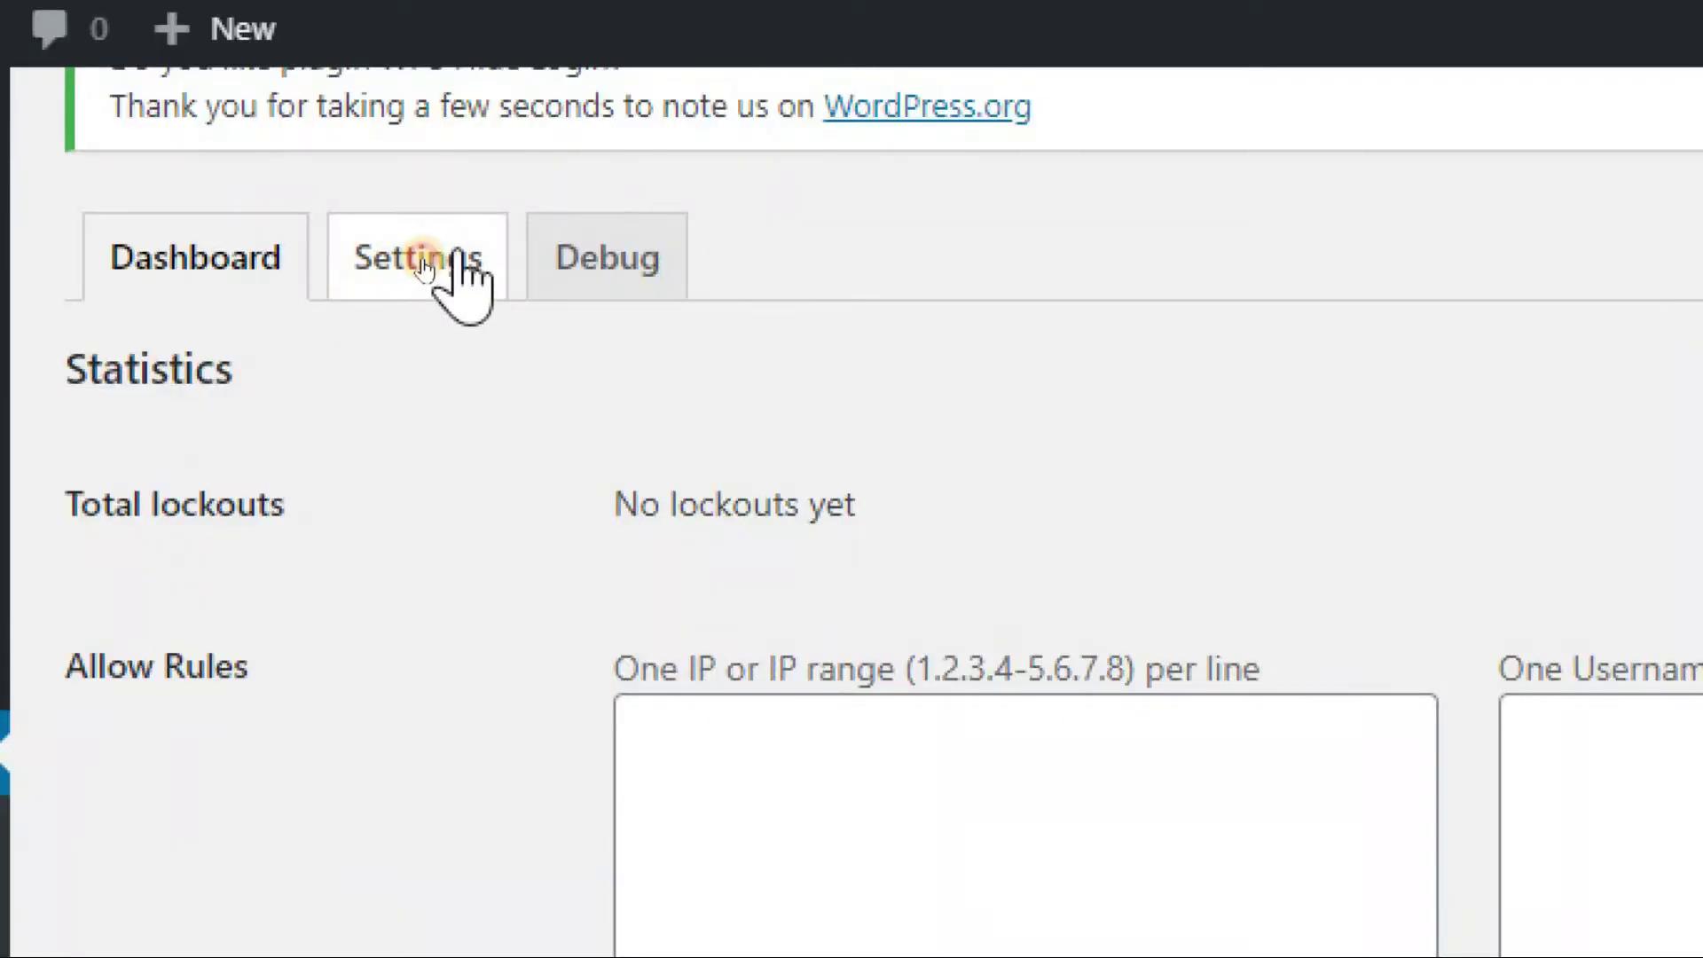
click(407, 266)
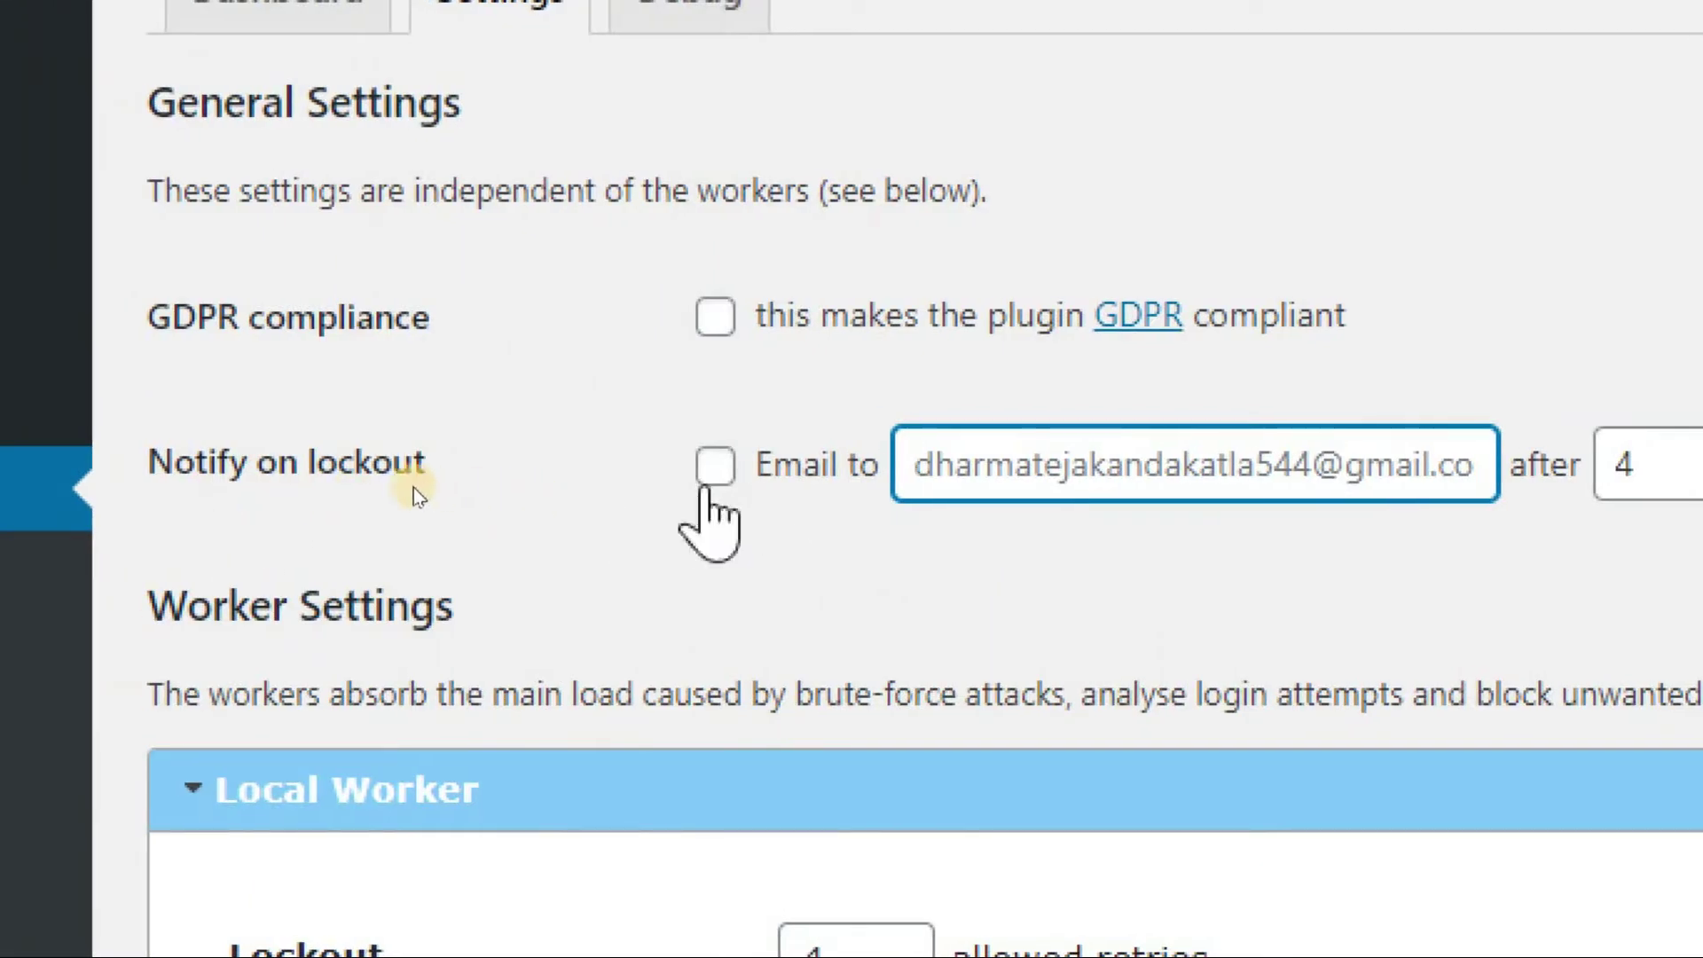
click(715, 475)
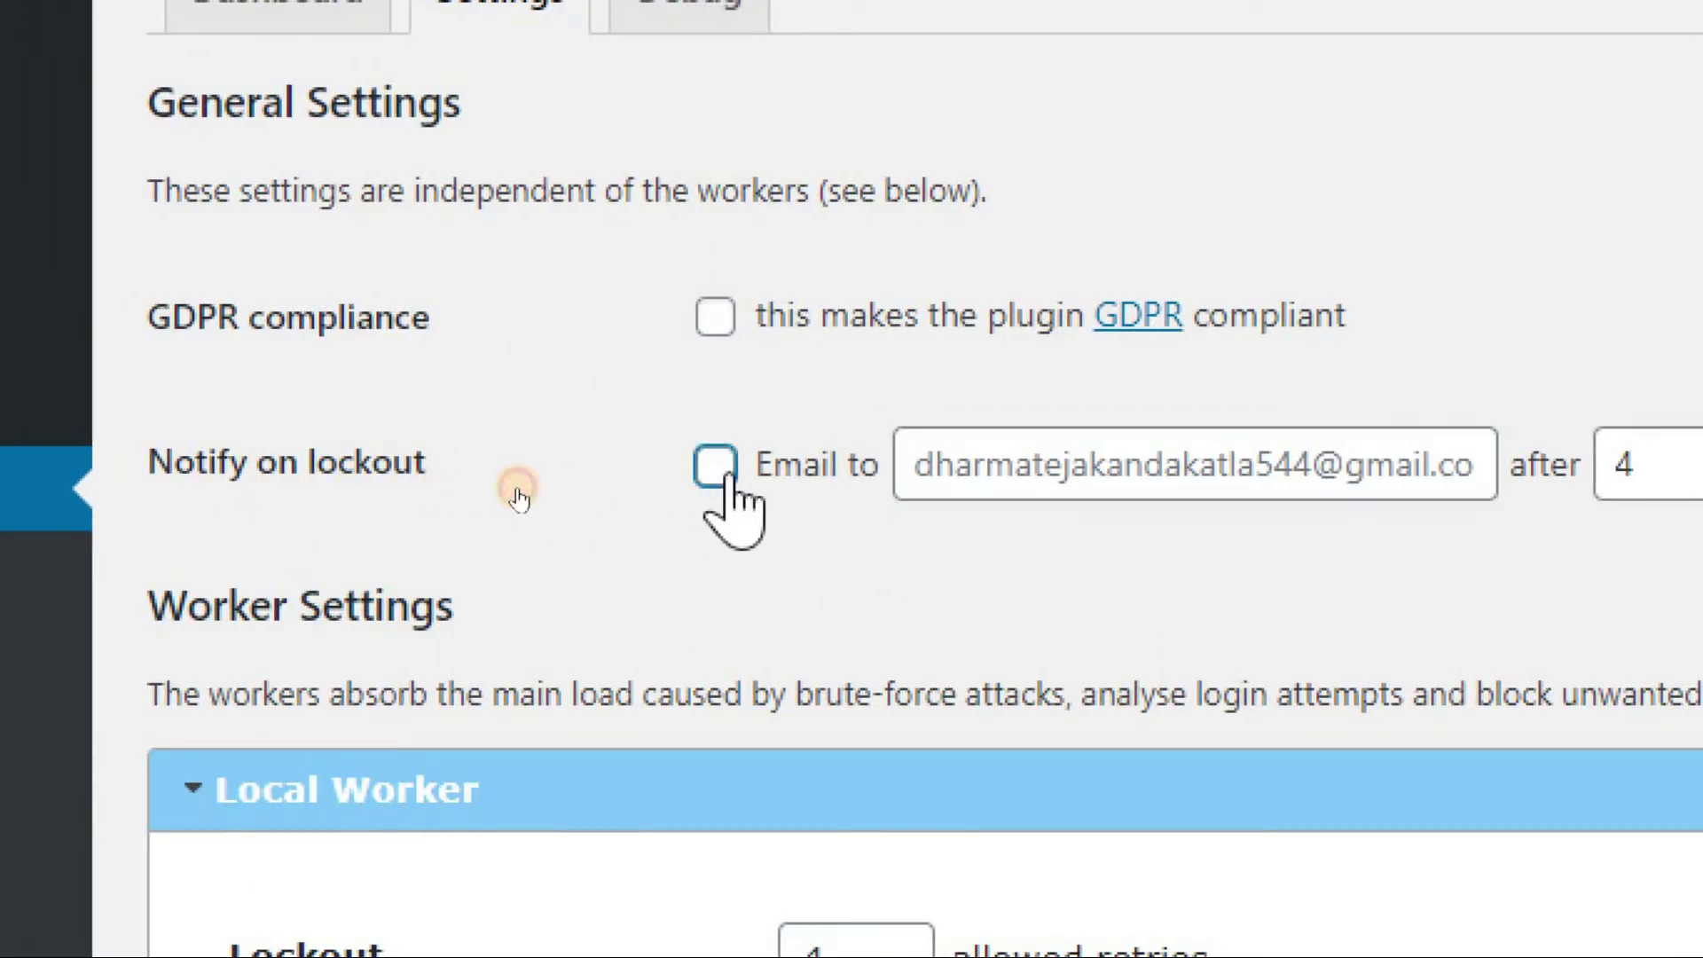
triple_click(1055, 497)
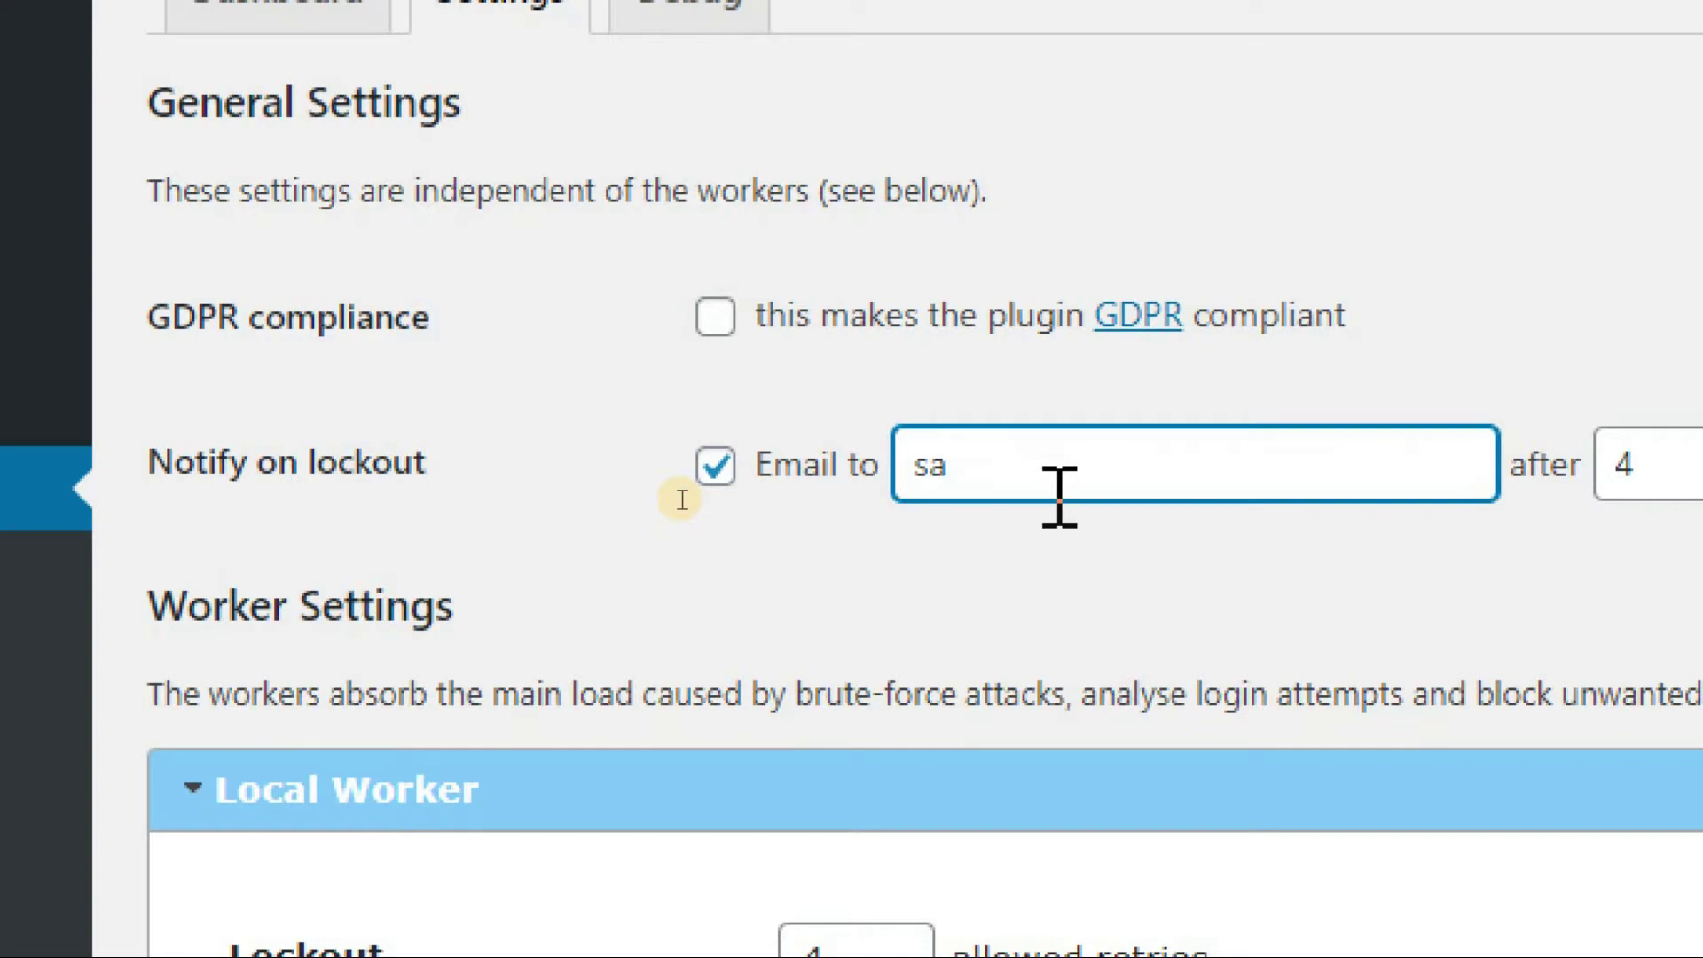
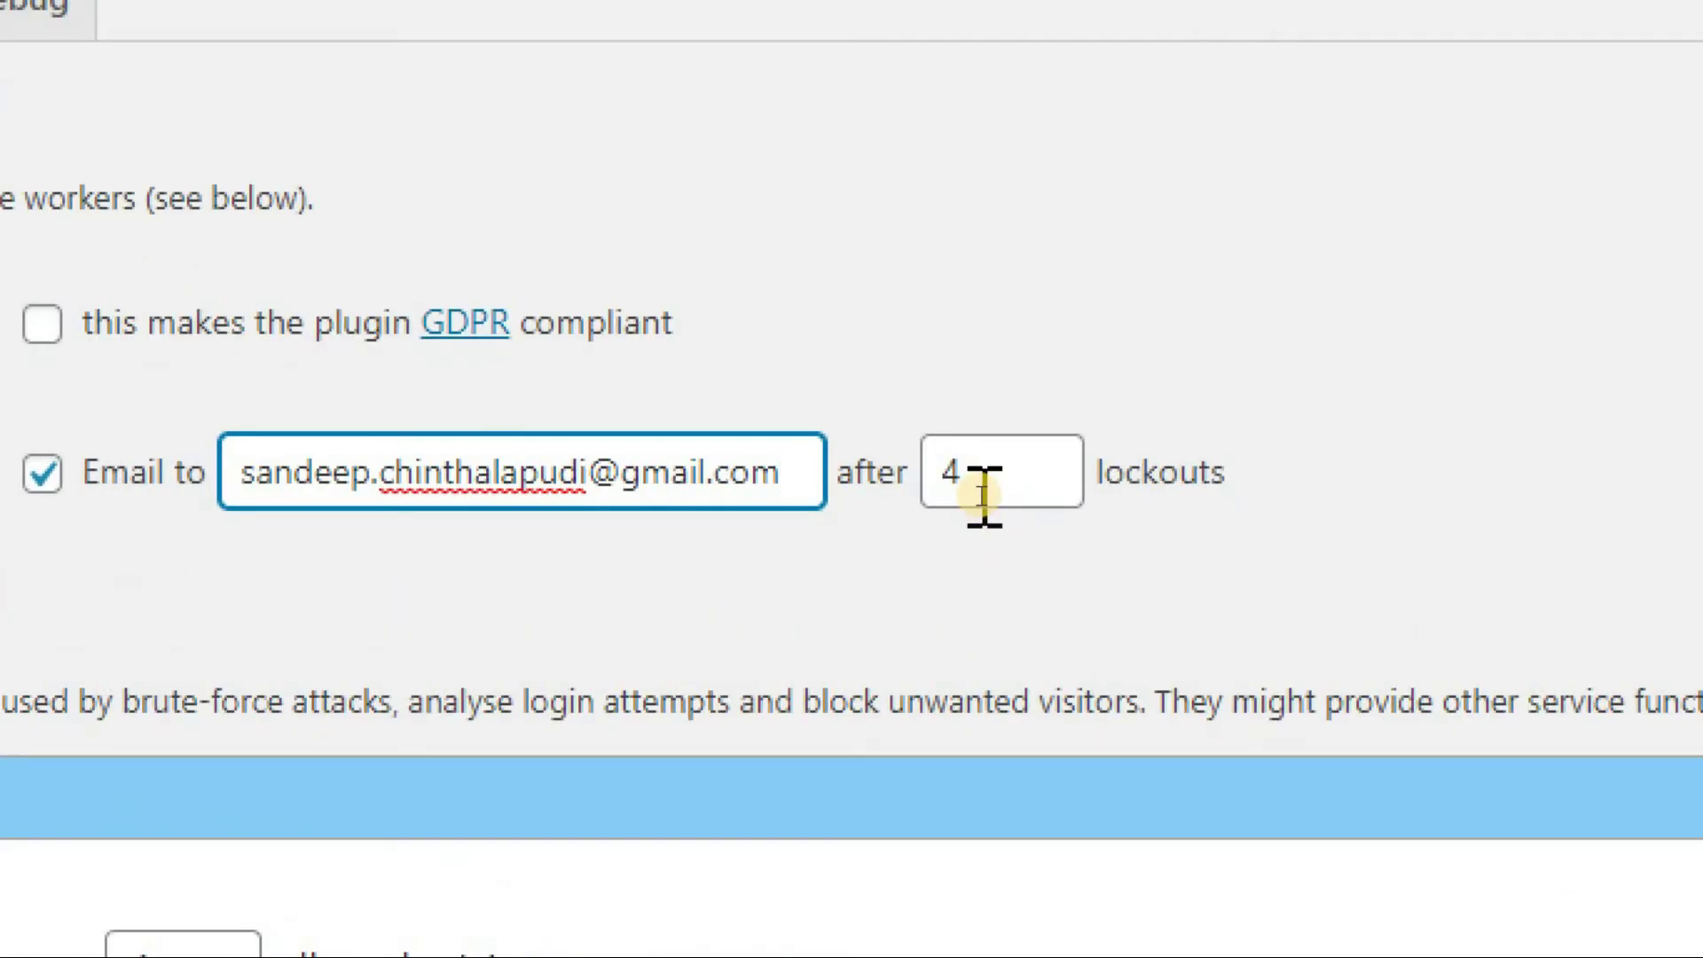
Change the notification threshold from 4 lockouts to 1
click(982, 480)
key(BackSpace)
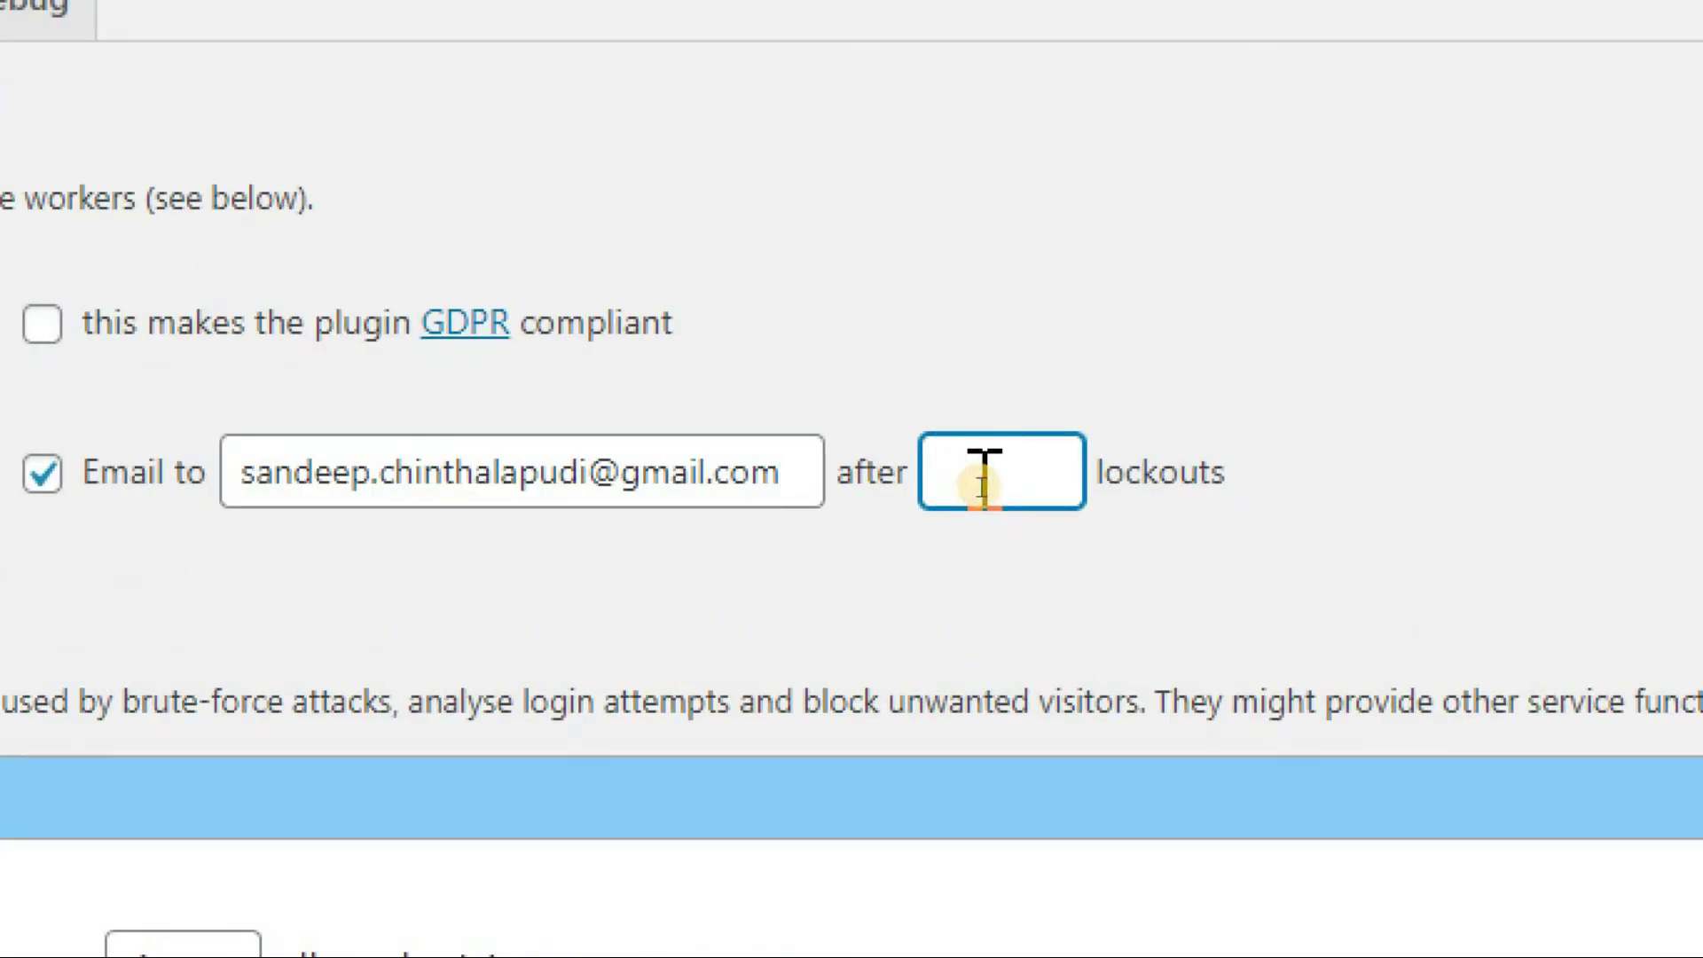
text(1)
key(BackSpace)
text(3)
key(BackSpace)
text(1)
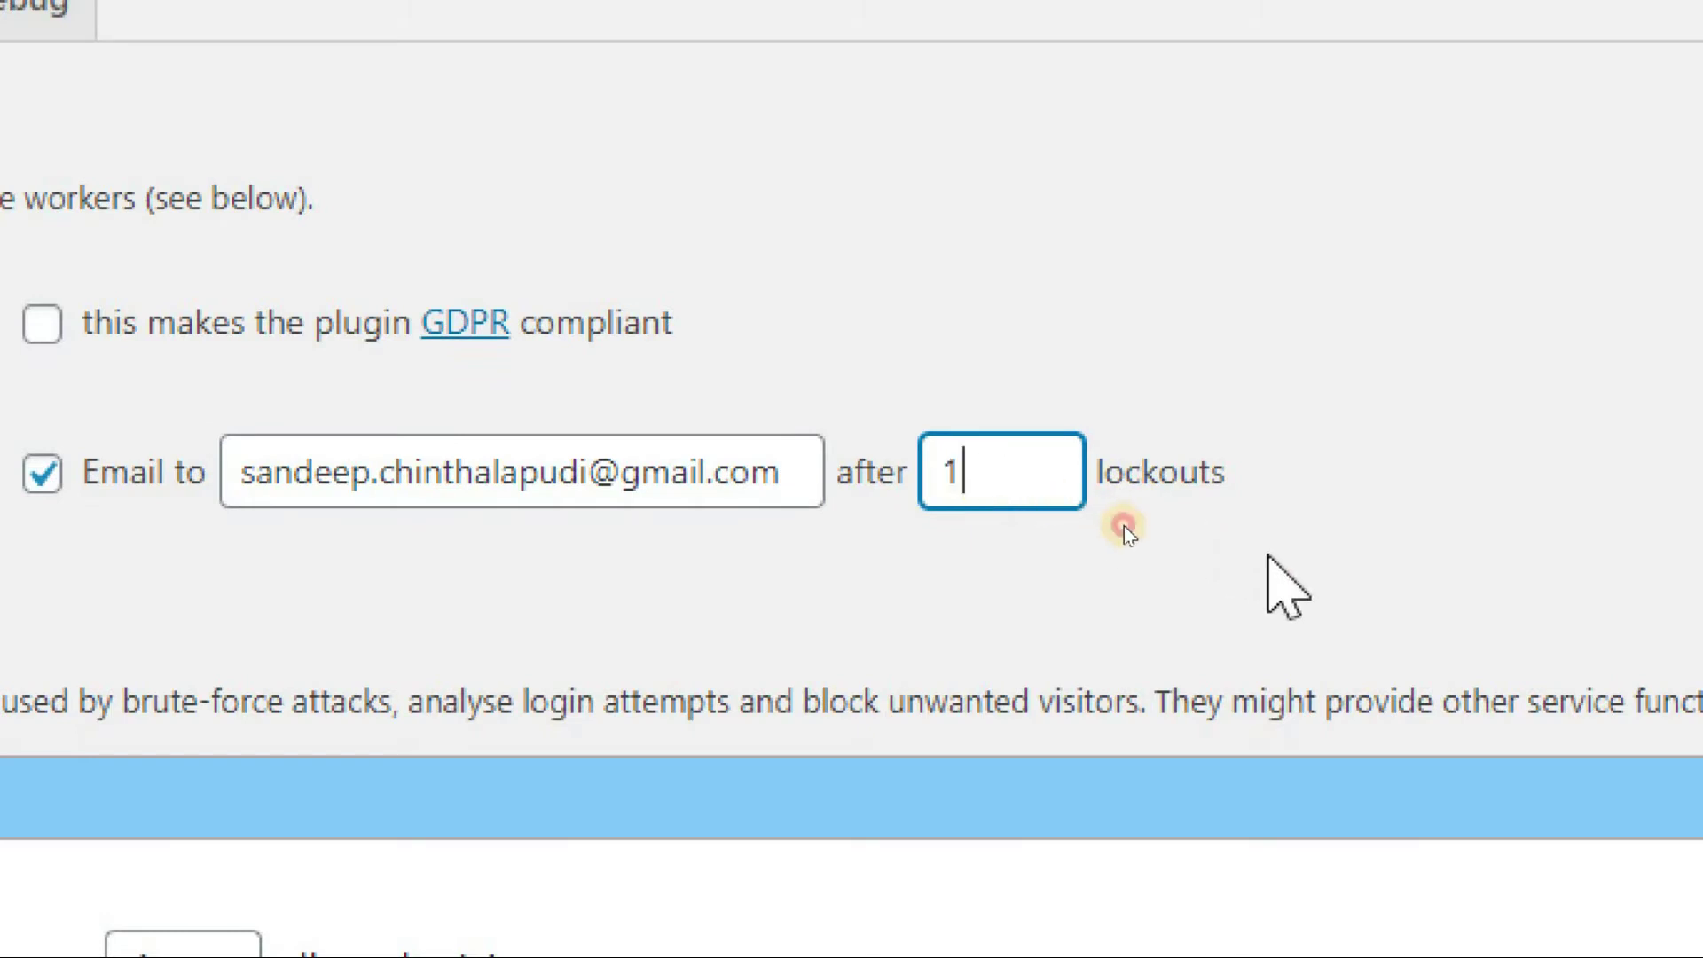
click(1125, 525)
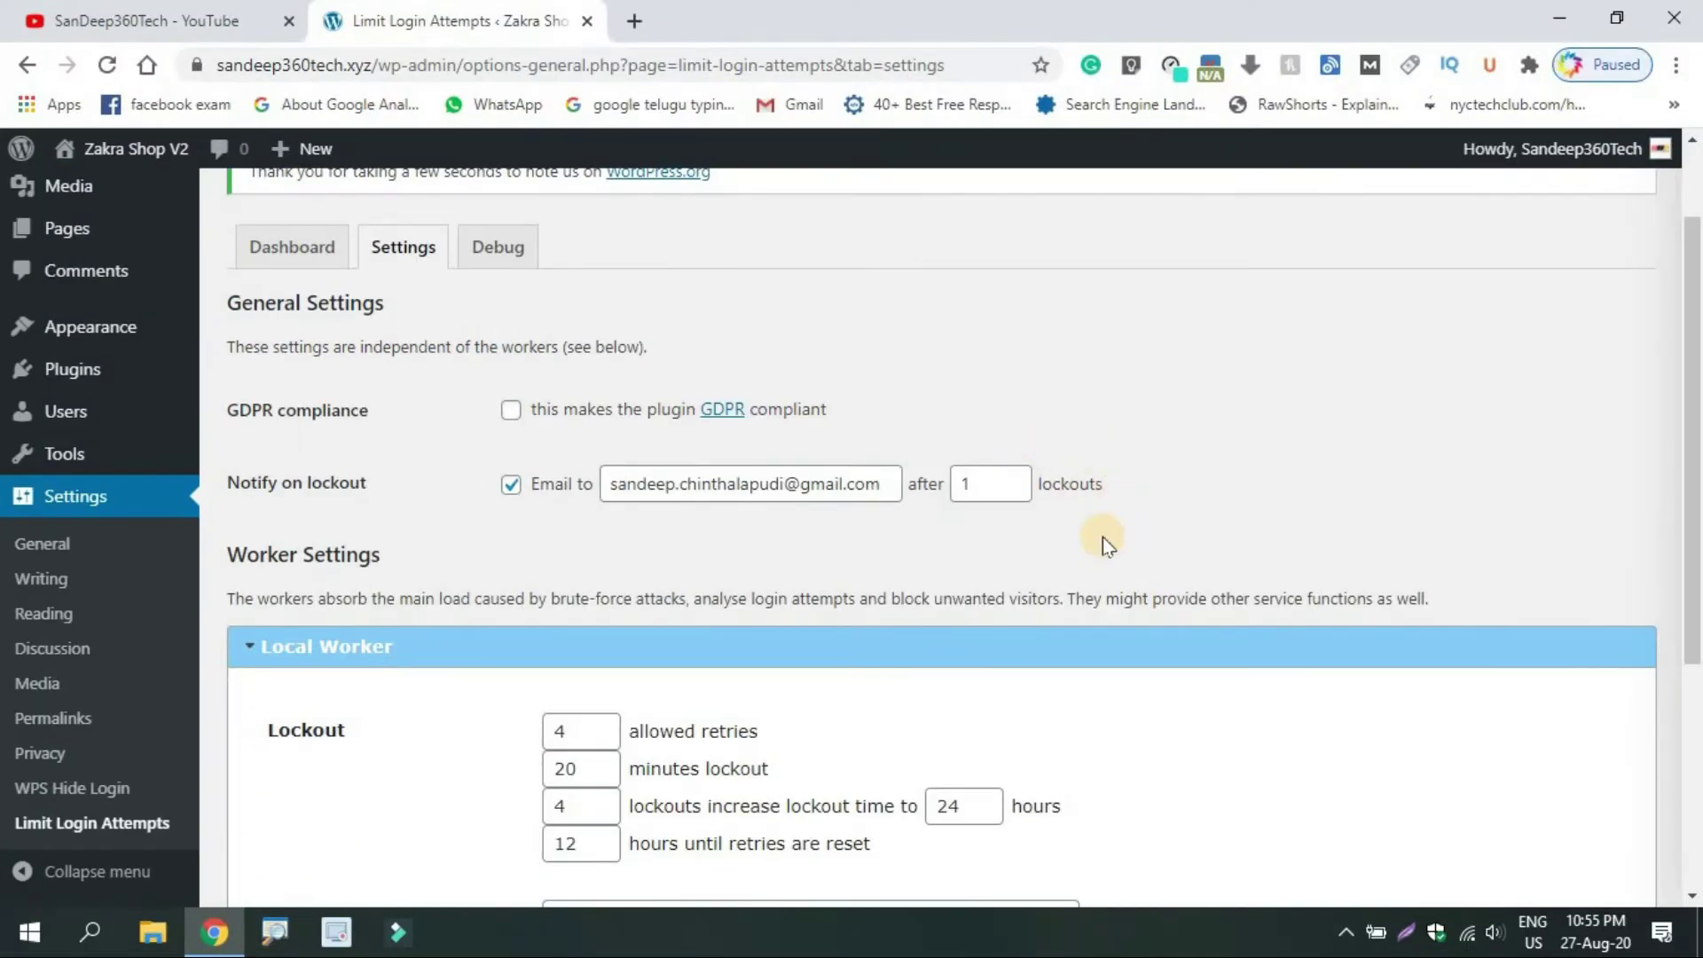
Set allowed retries to 1 and the lockout length to 60 minutes
drag(1693, 408, 1684, 582)
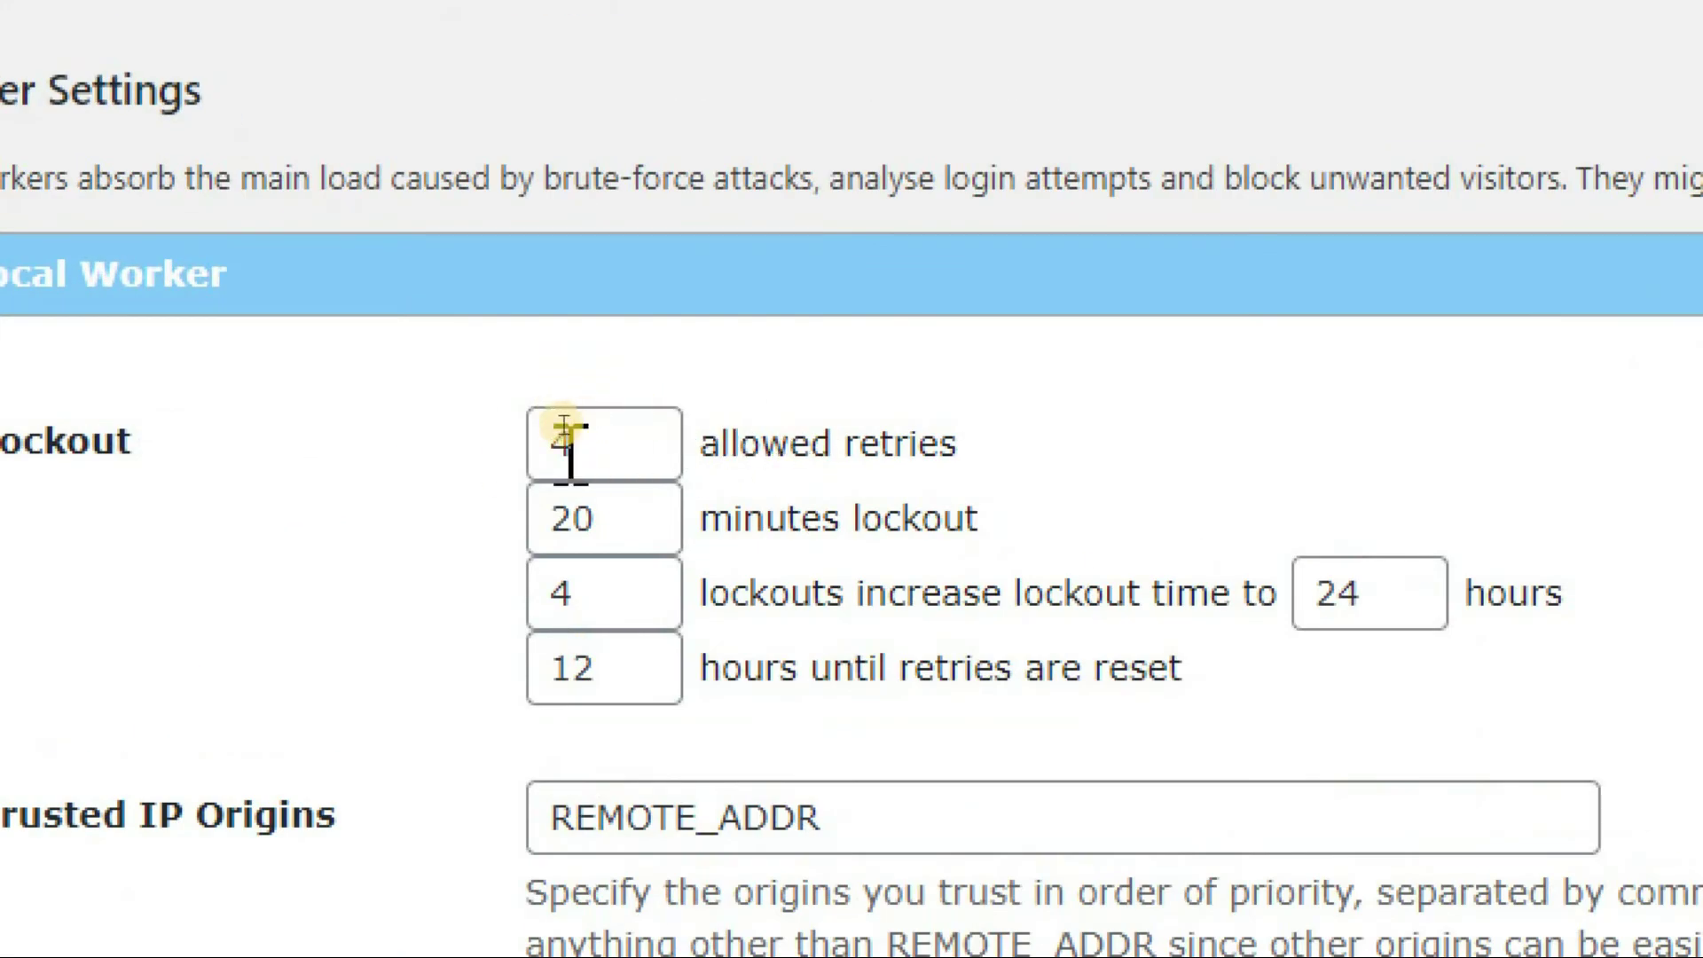
click(581, 431)
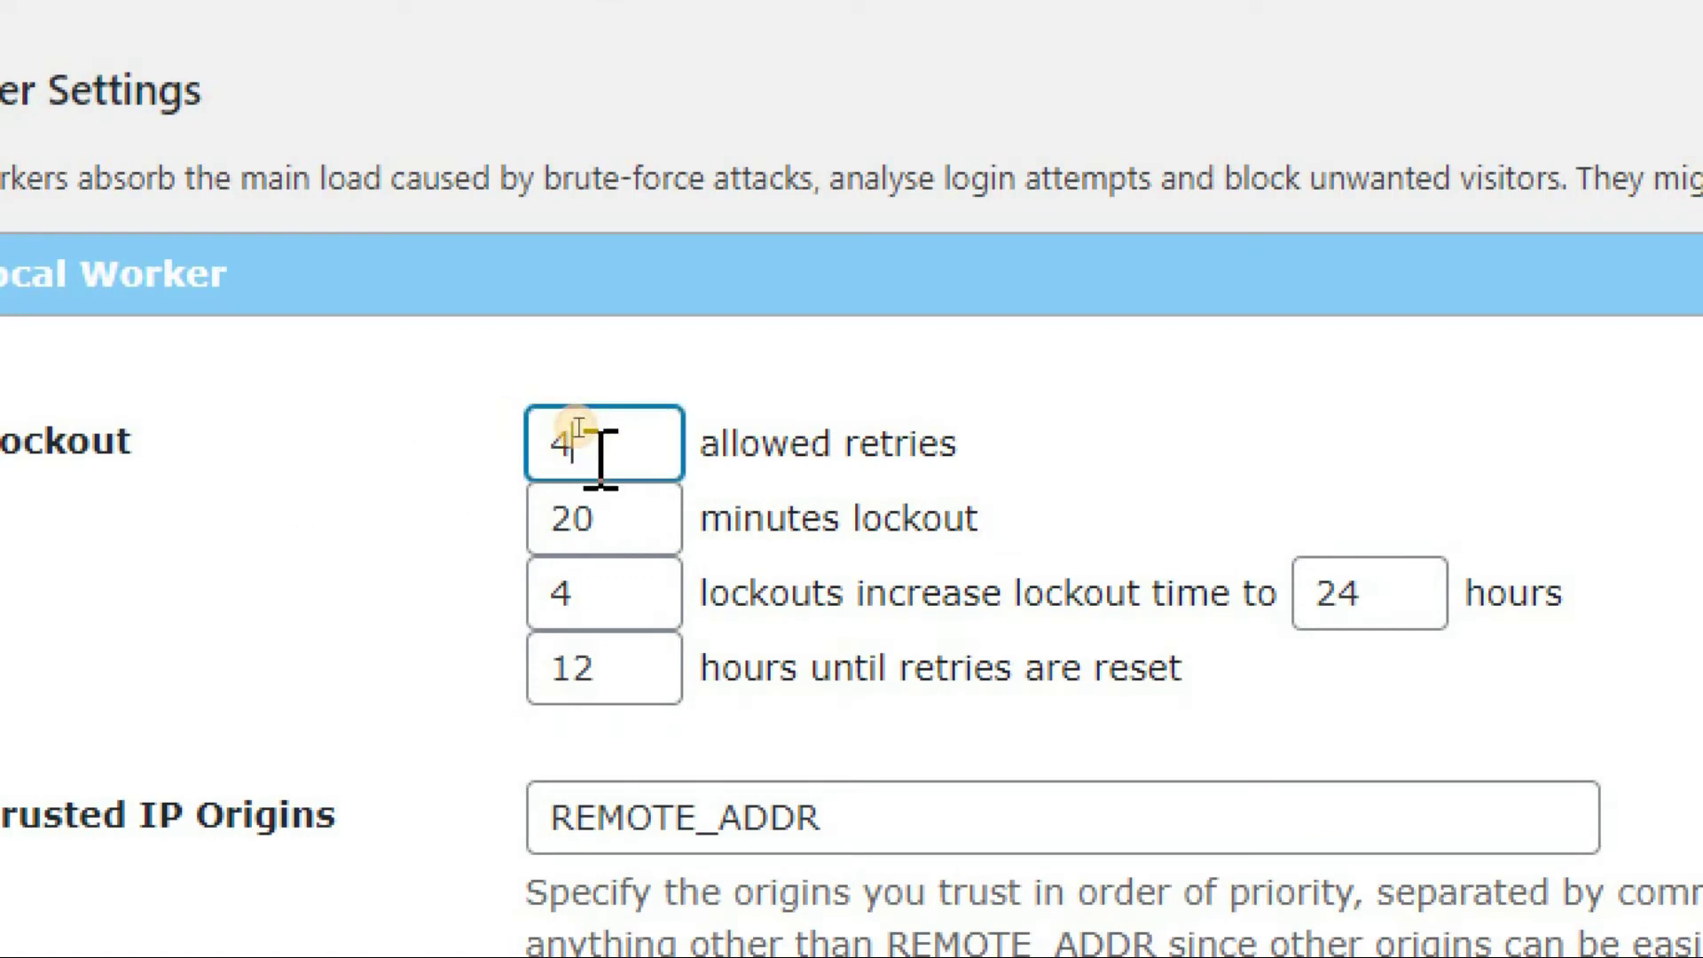
key(BackSpace)
text(1)
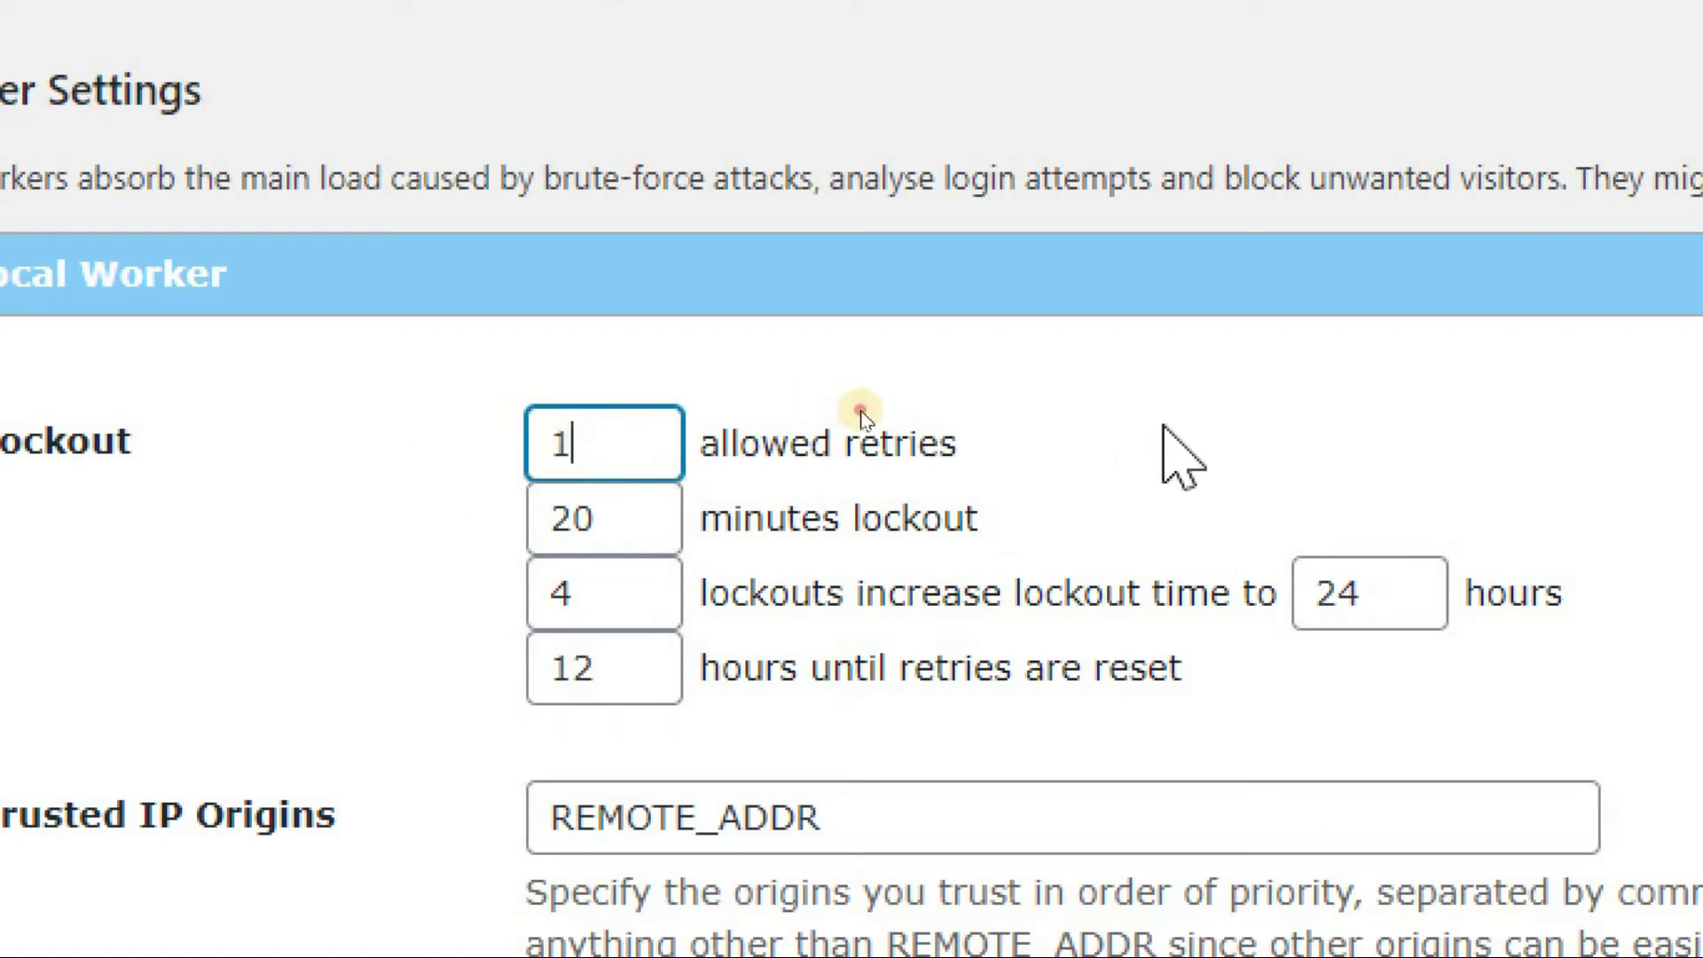
click(1162, 425)
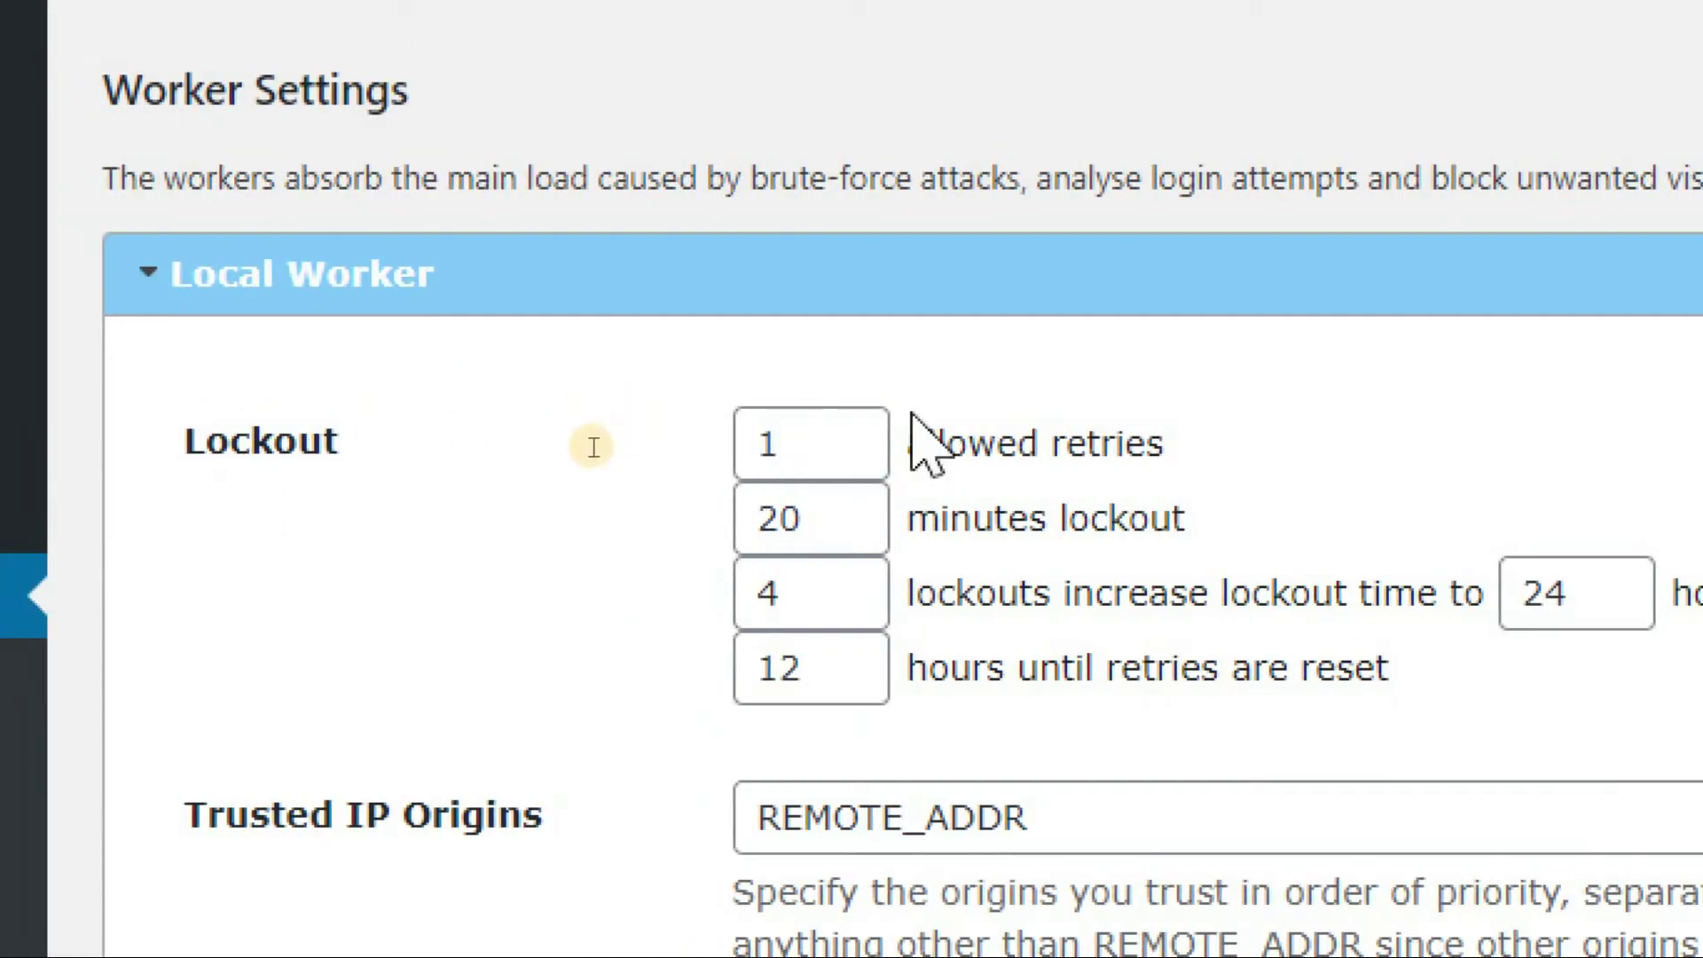
click(803, 514)
key(BackSpace)
key(BackSpace)
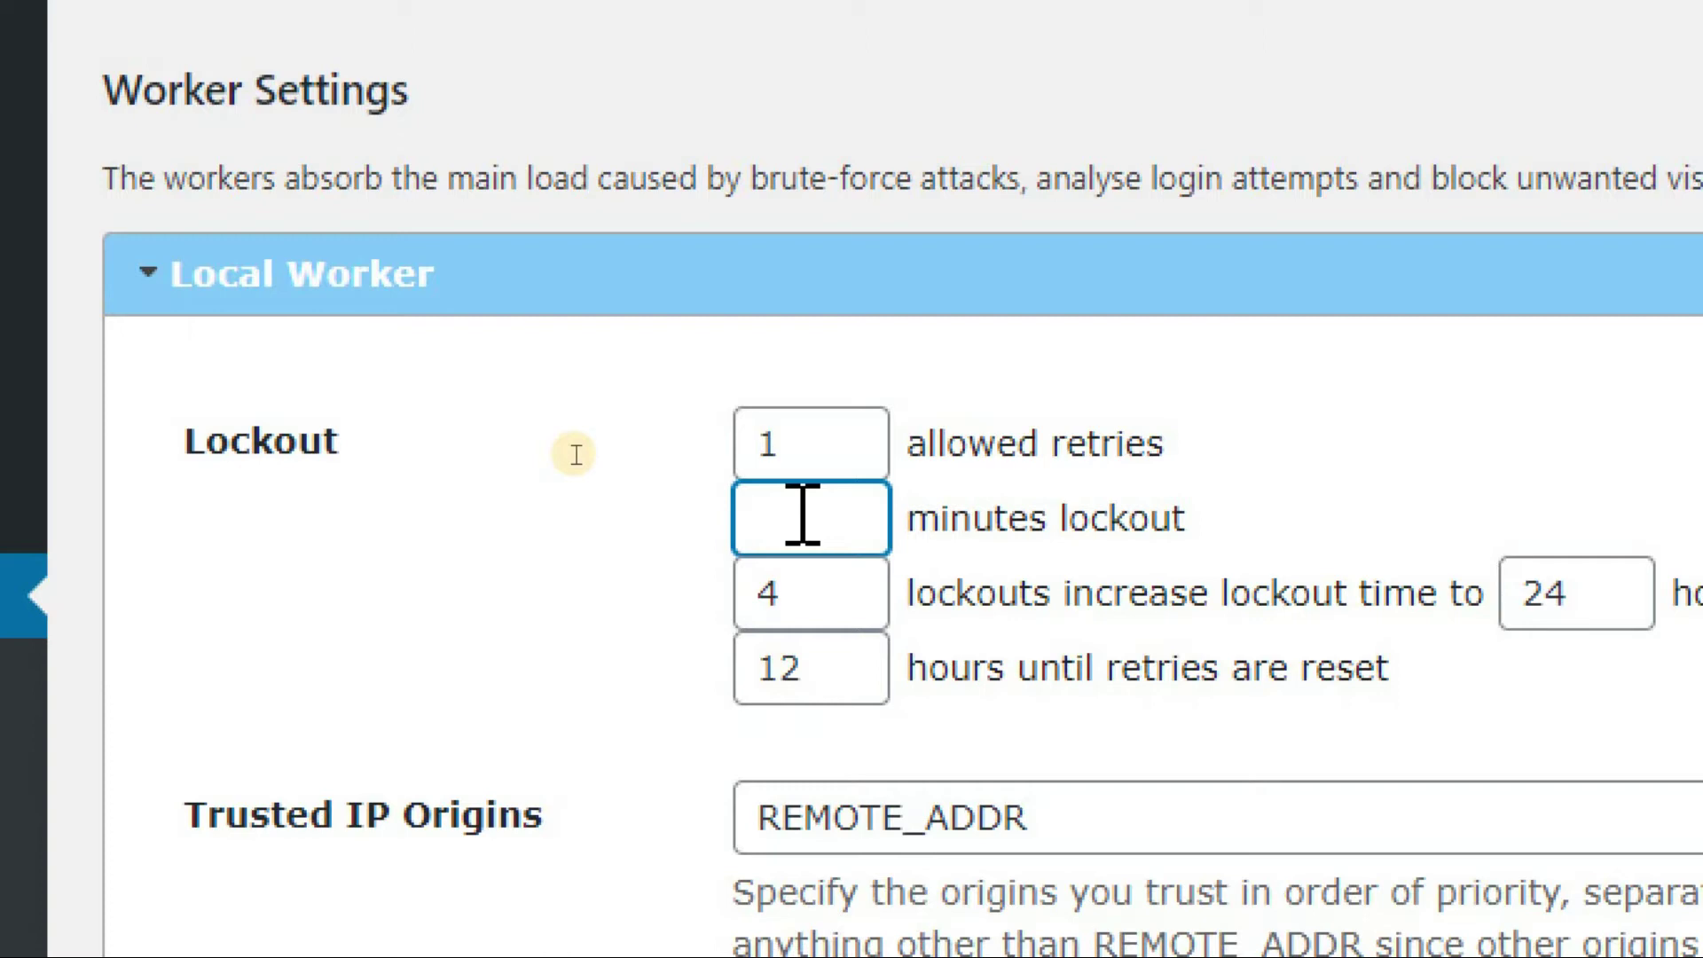
text(60)
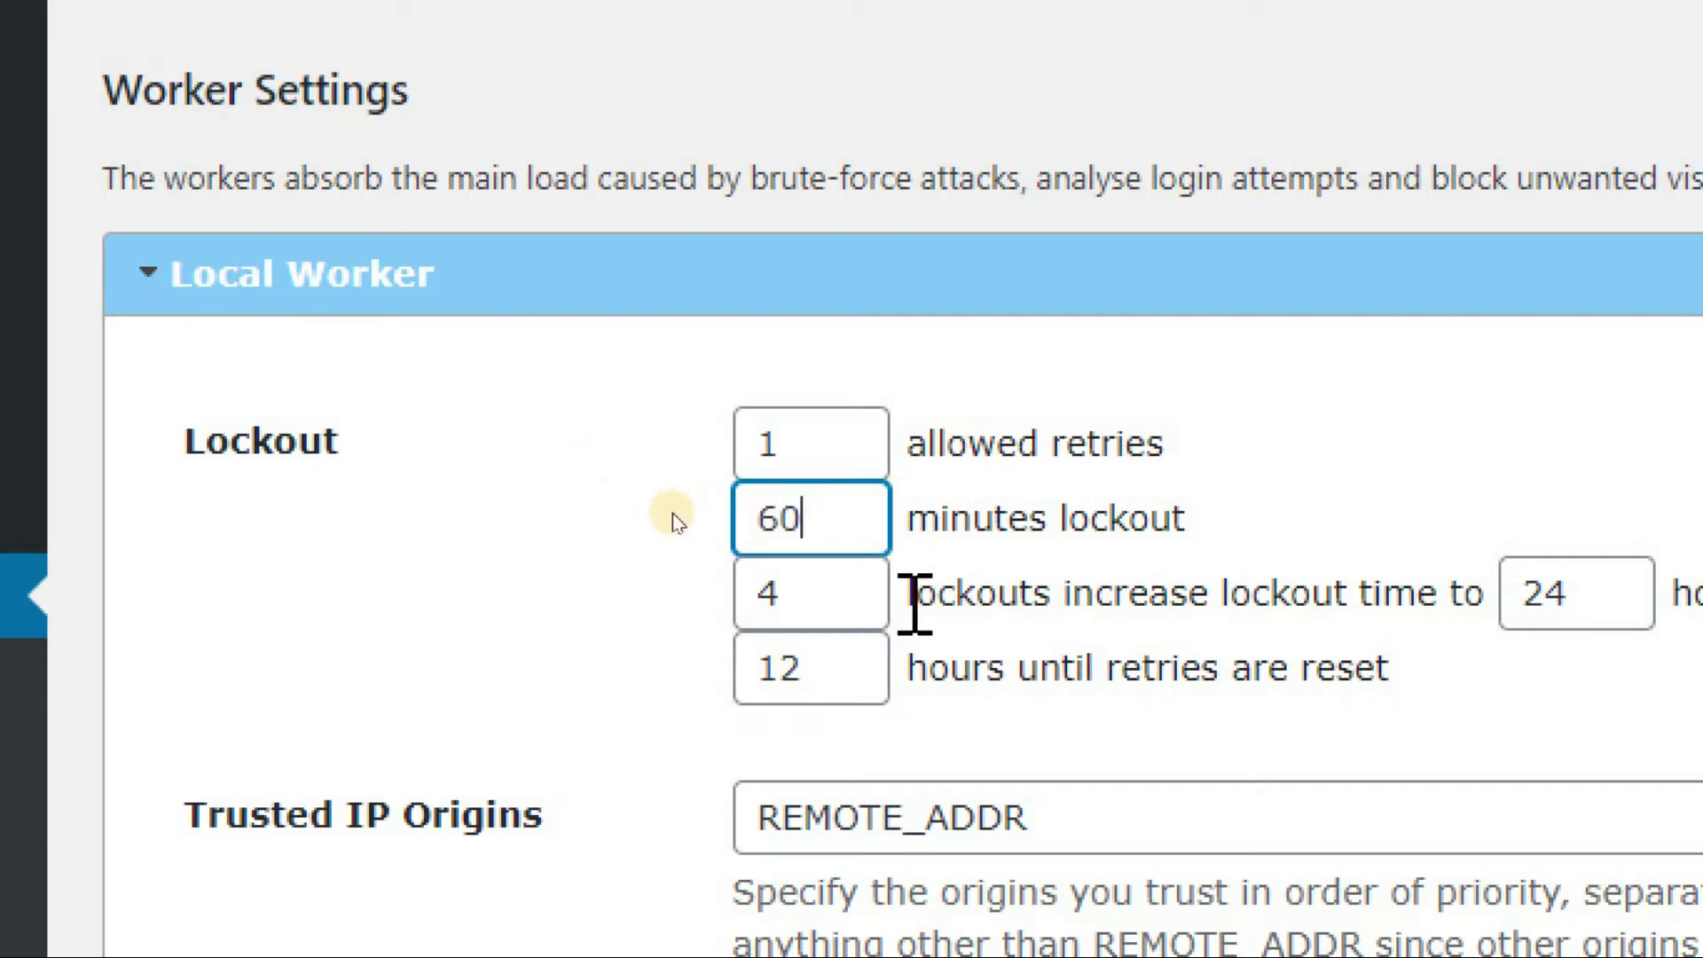
Increase the lockout to 72 hours after 2 lockouts
click(812, 592)
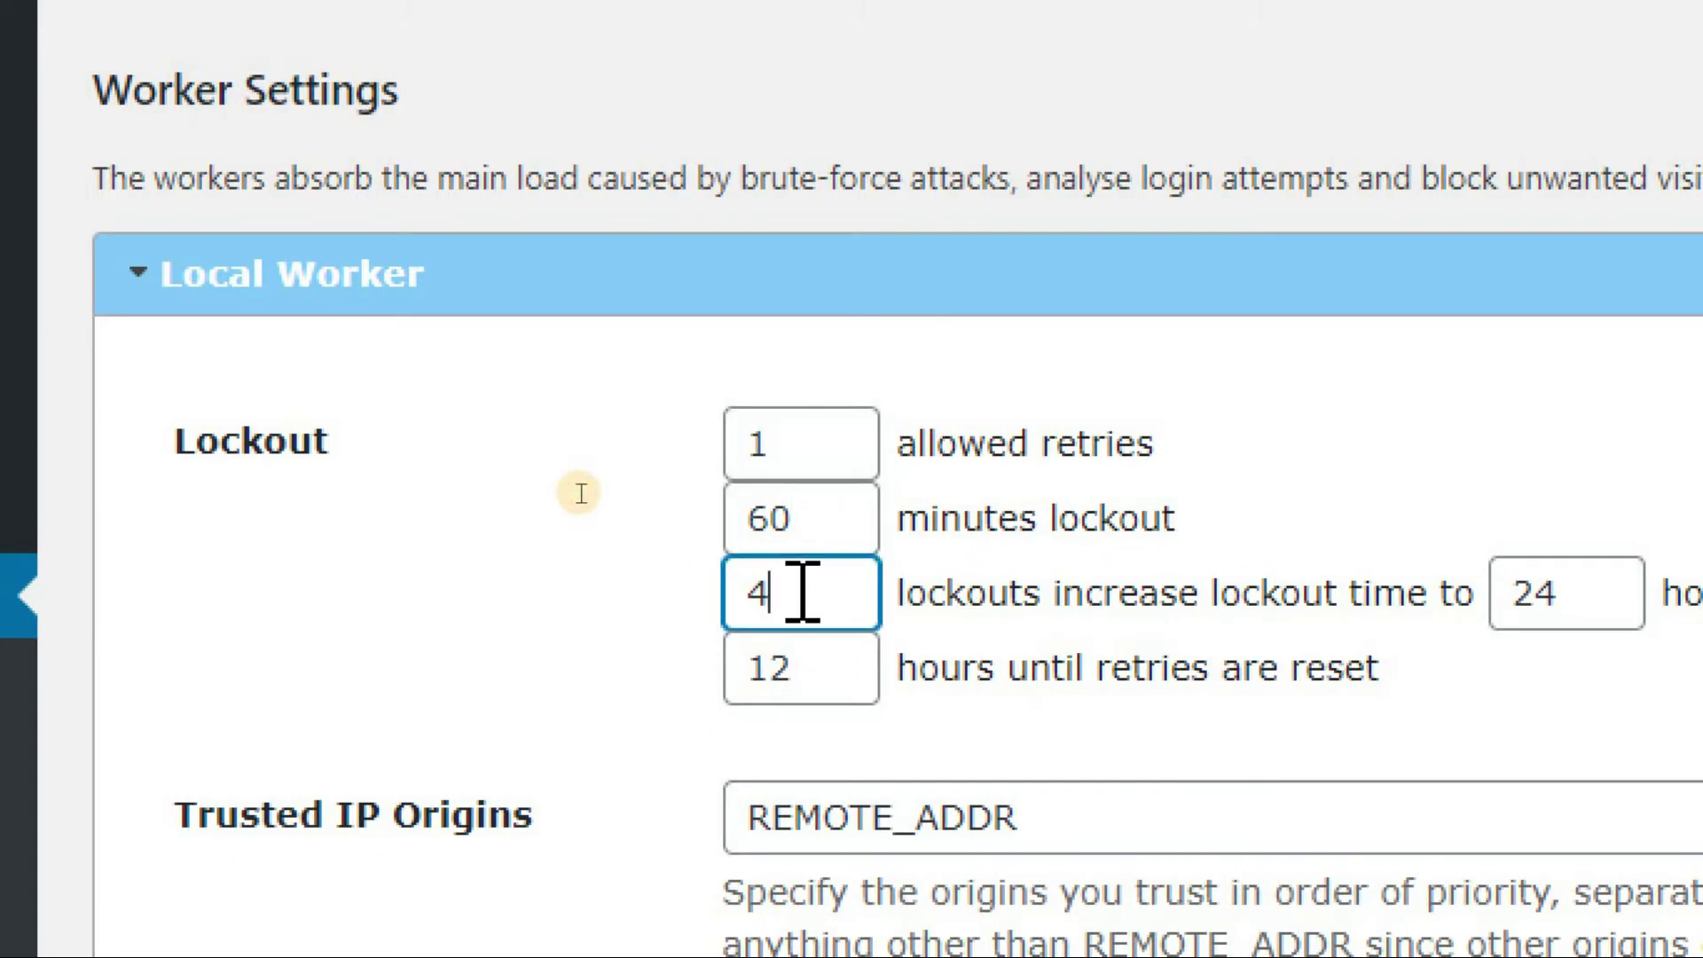
key(BackSpace)
text(2)
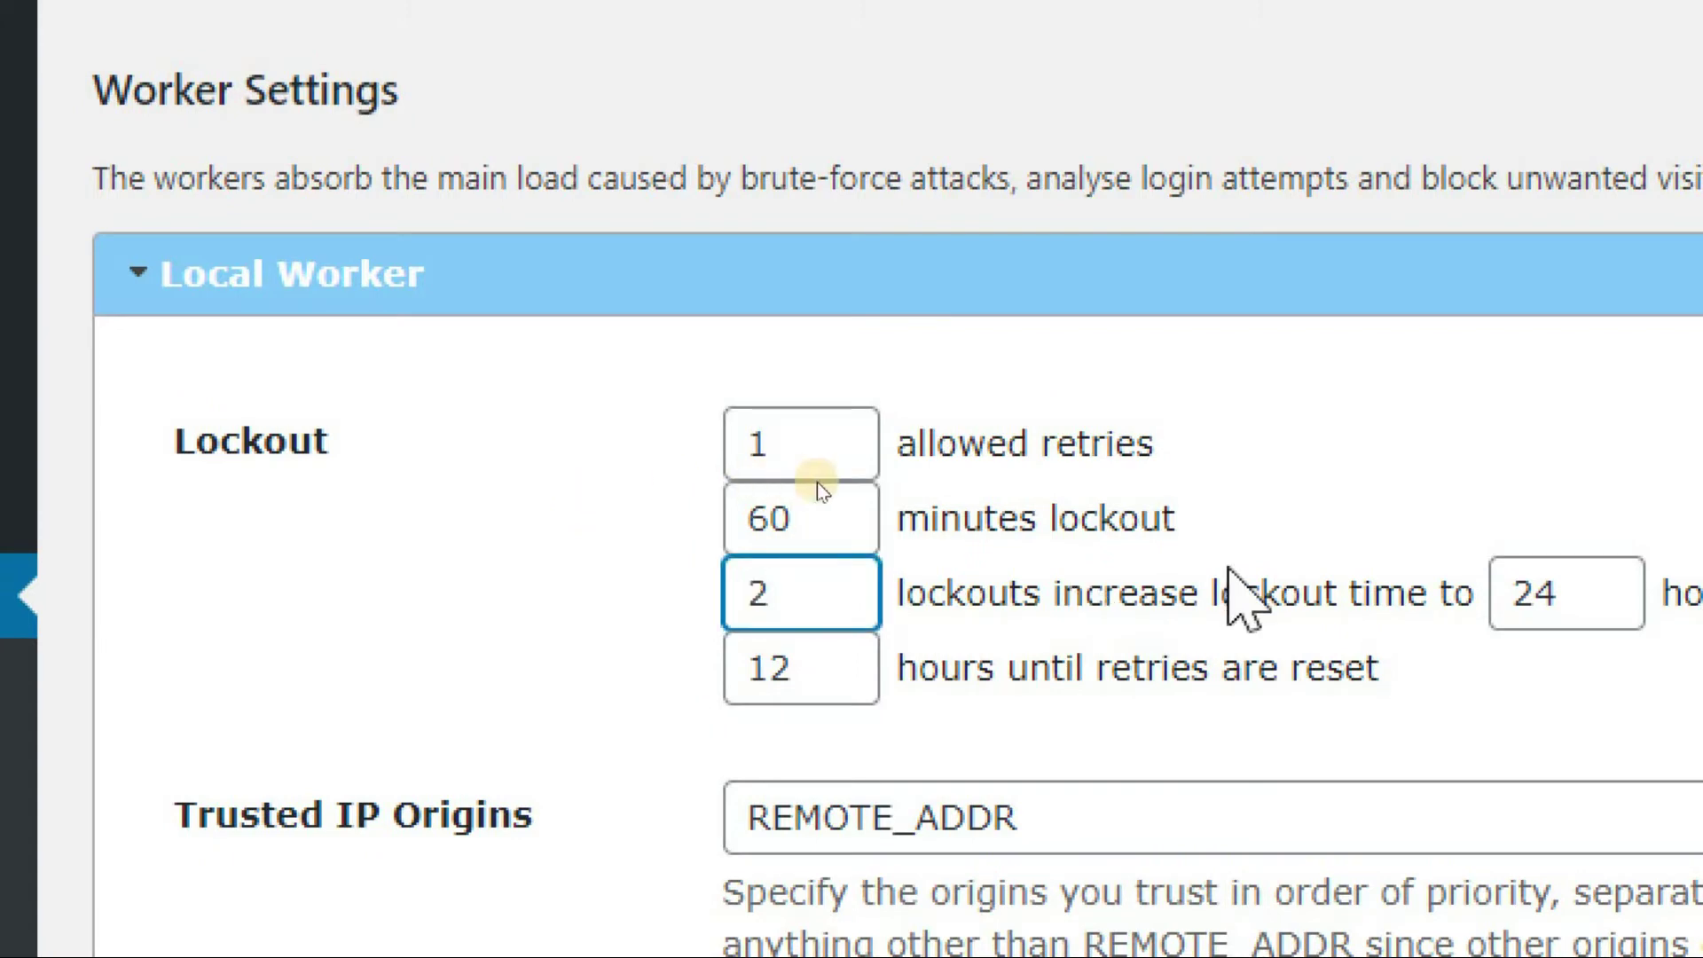
click(1571, 595)
key(BackSpace)
key(BackSpace)
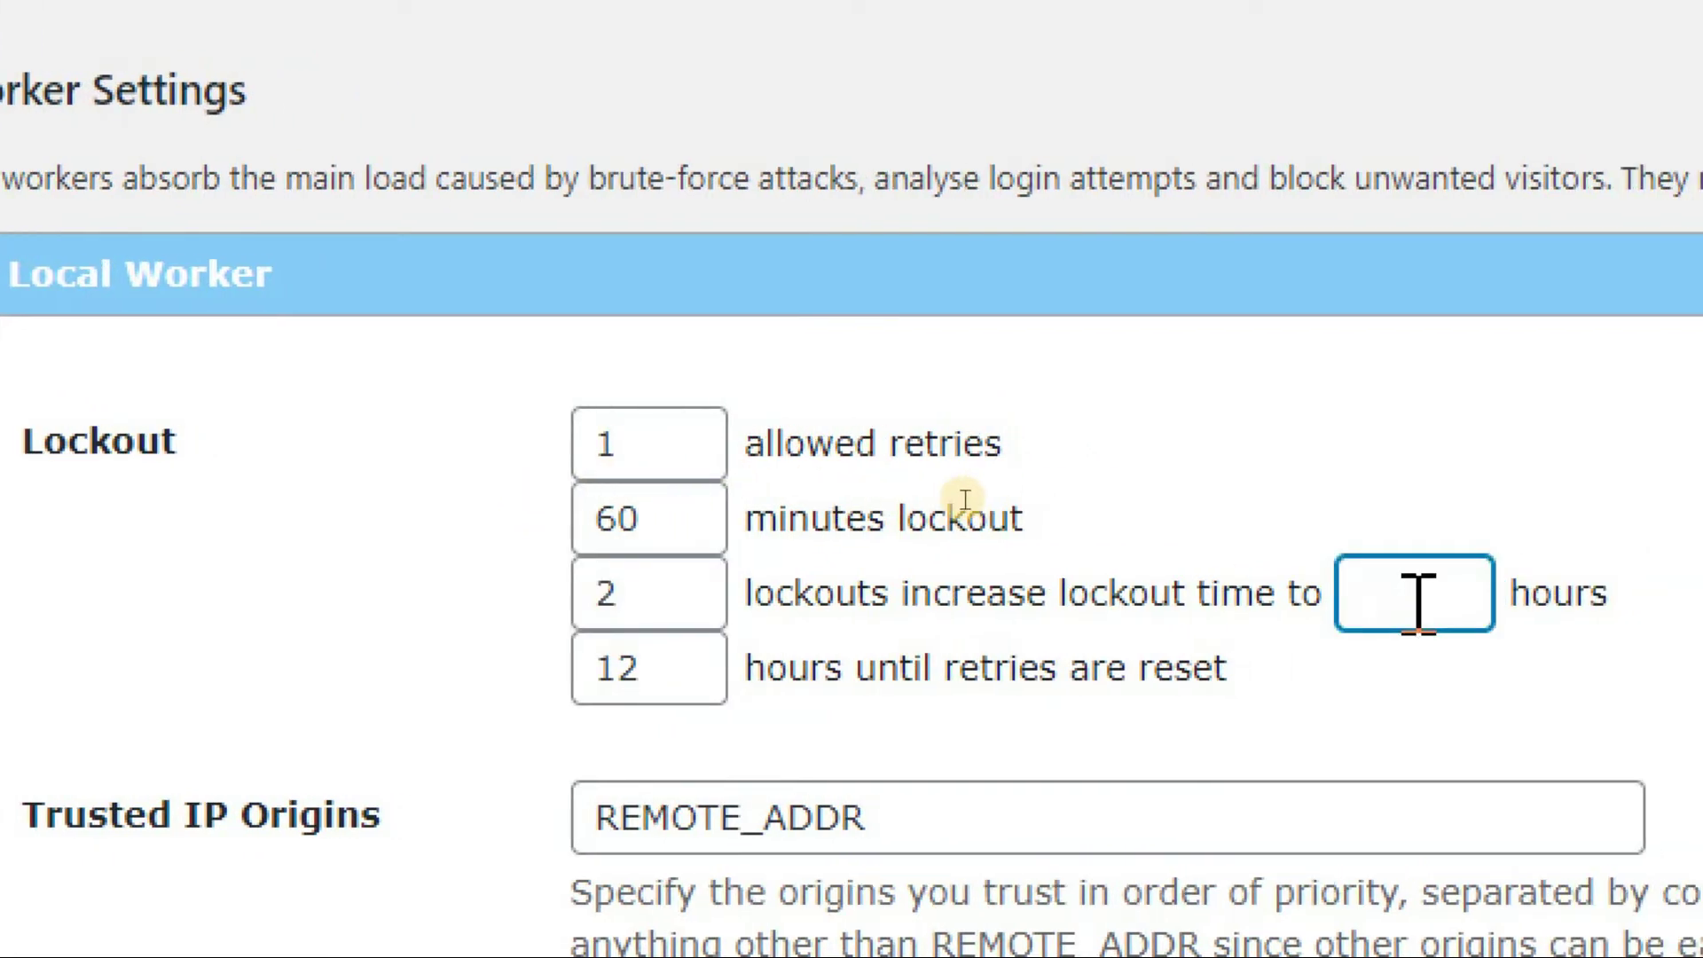
text(24)
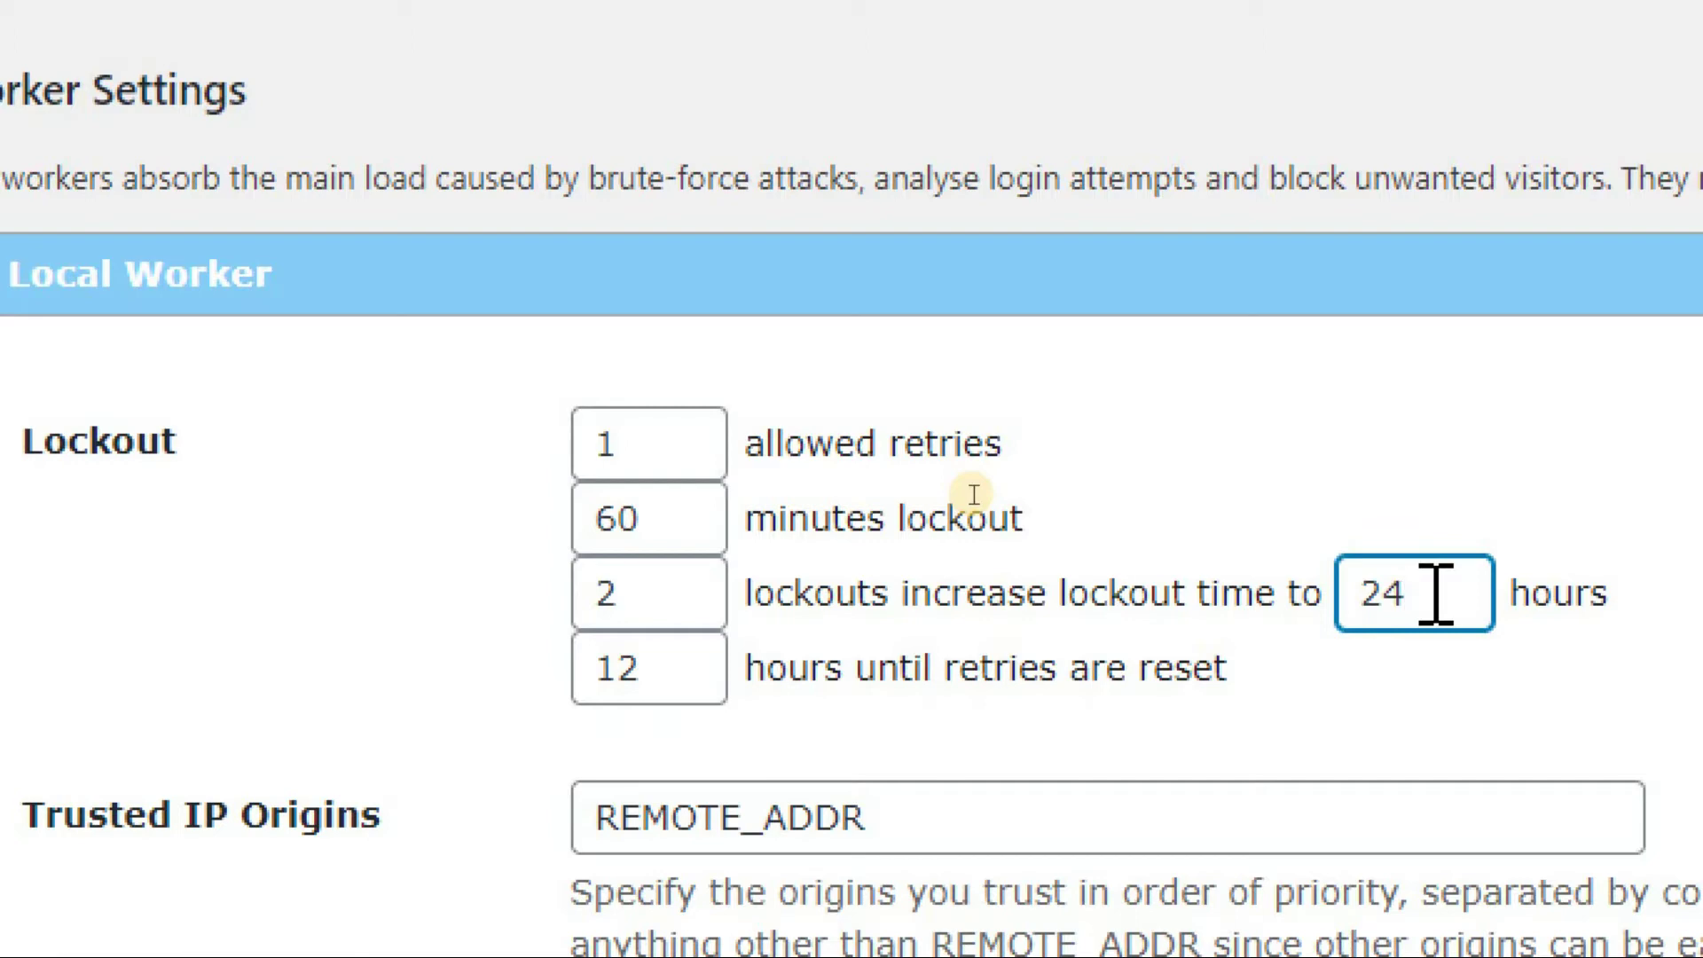
key(BackSpace)
key(BackSpace)
text(48)
key(BackSpace)
key(BackSpace)
text(72)
Change hours until retries reset from 12 to 72
click(620, 669)
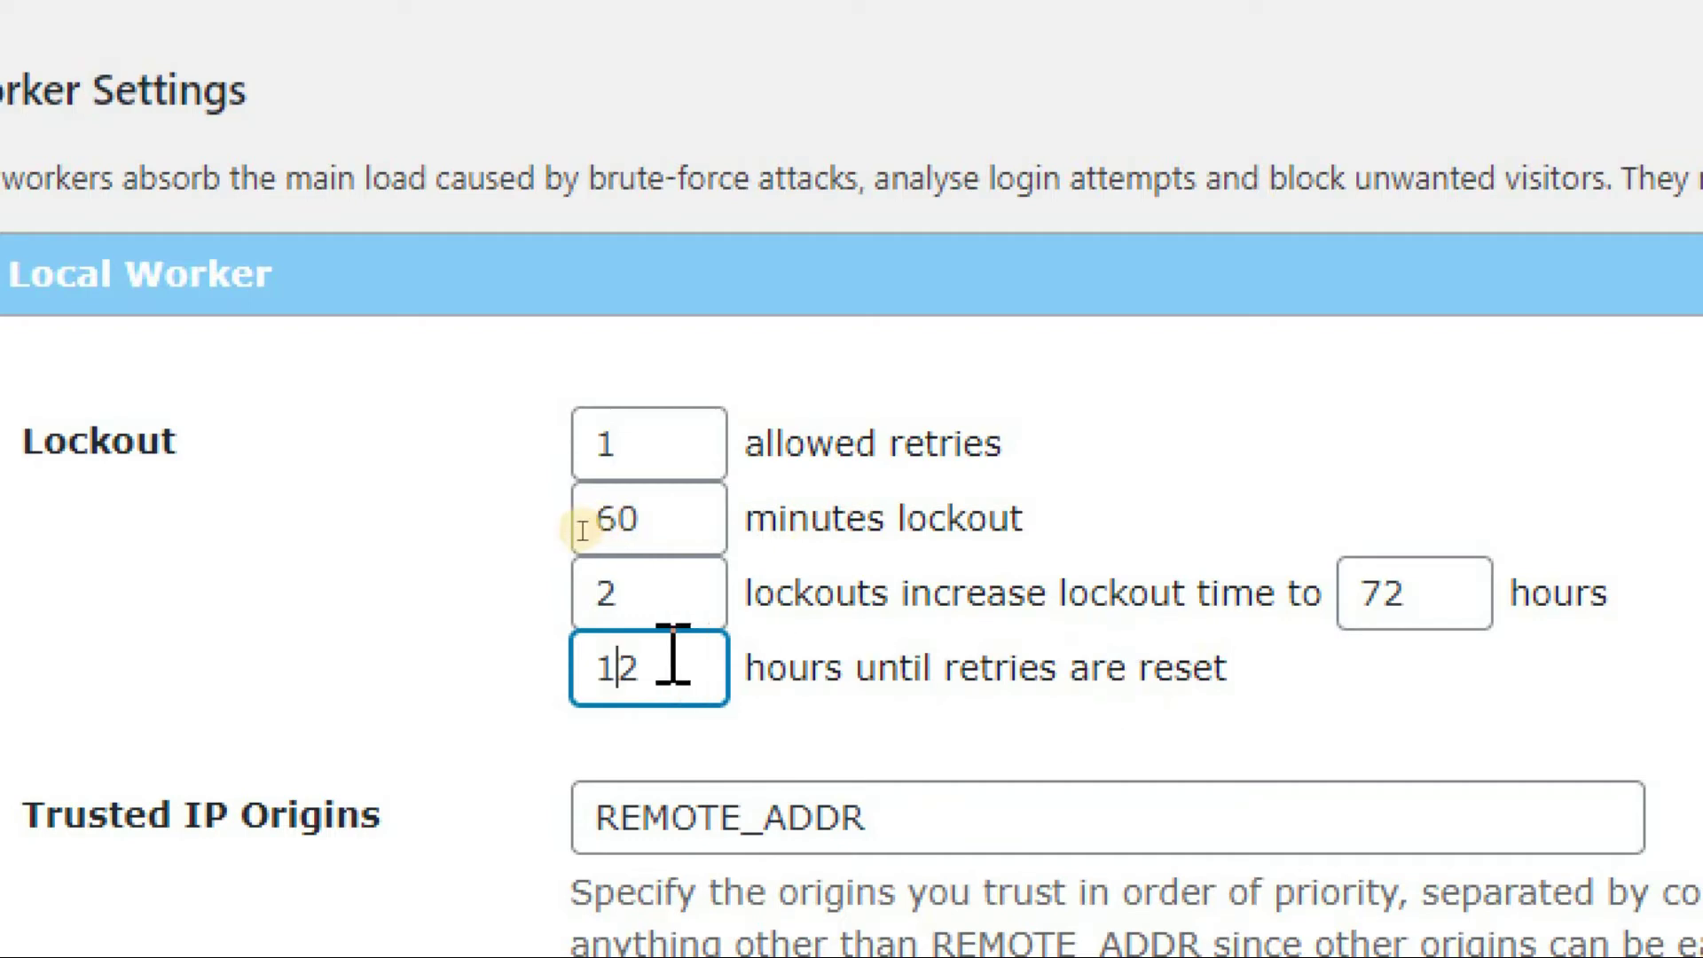
key(Delete)
key(BackSpace)
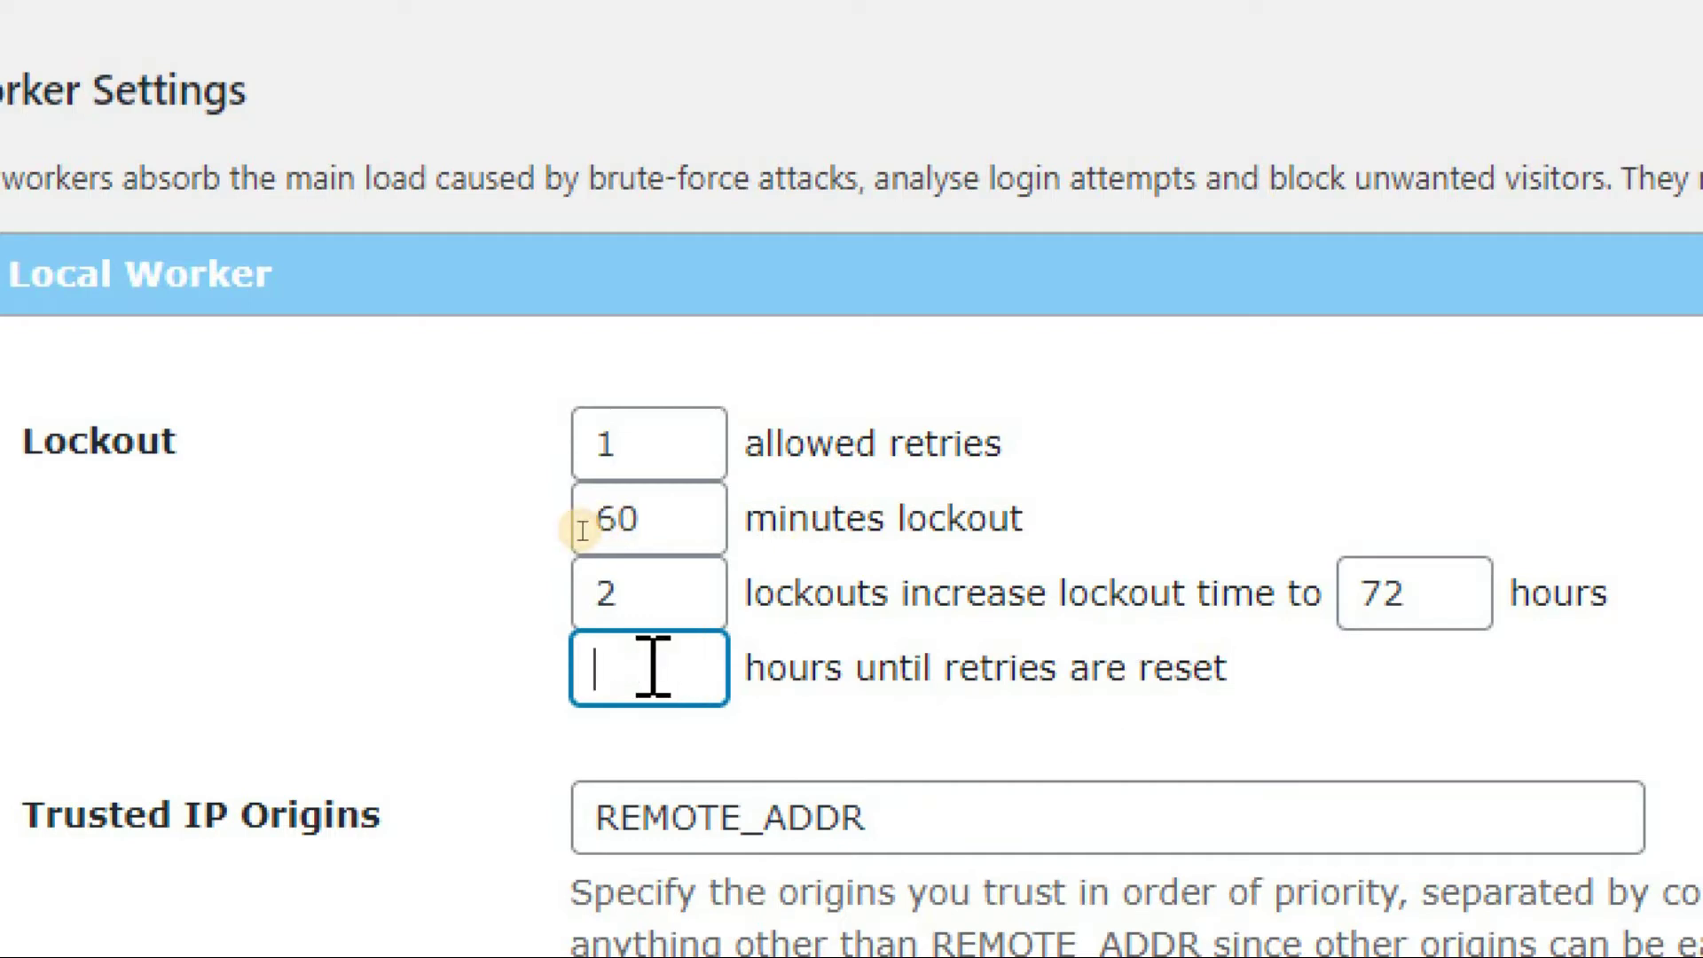
text(72)
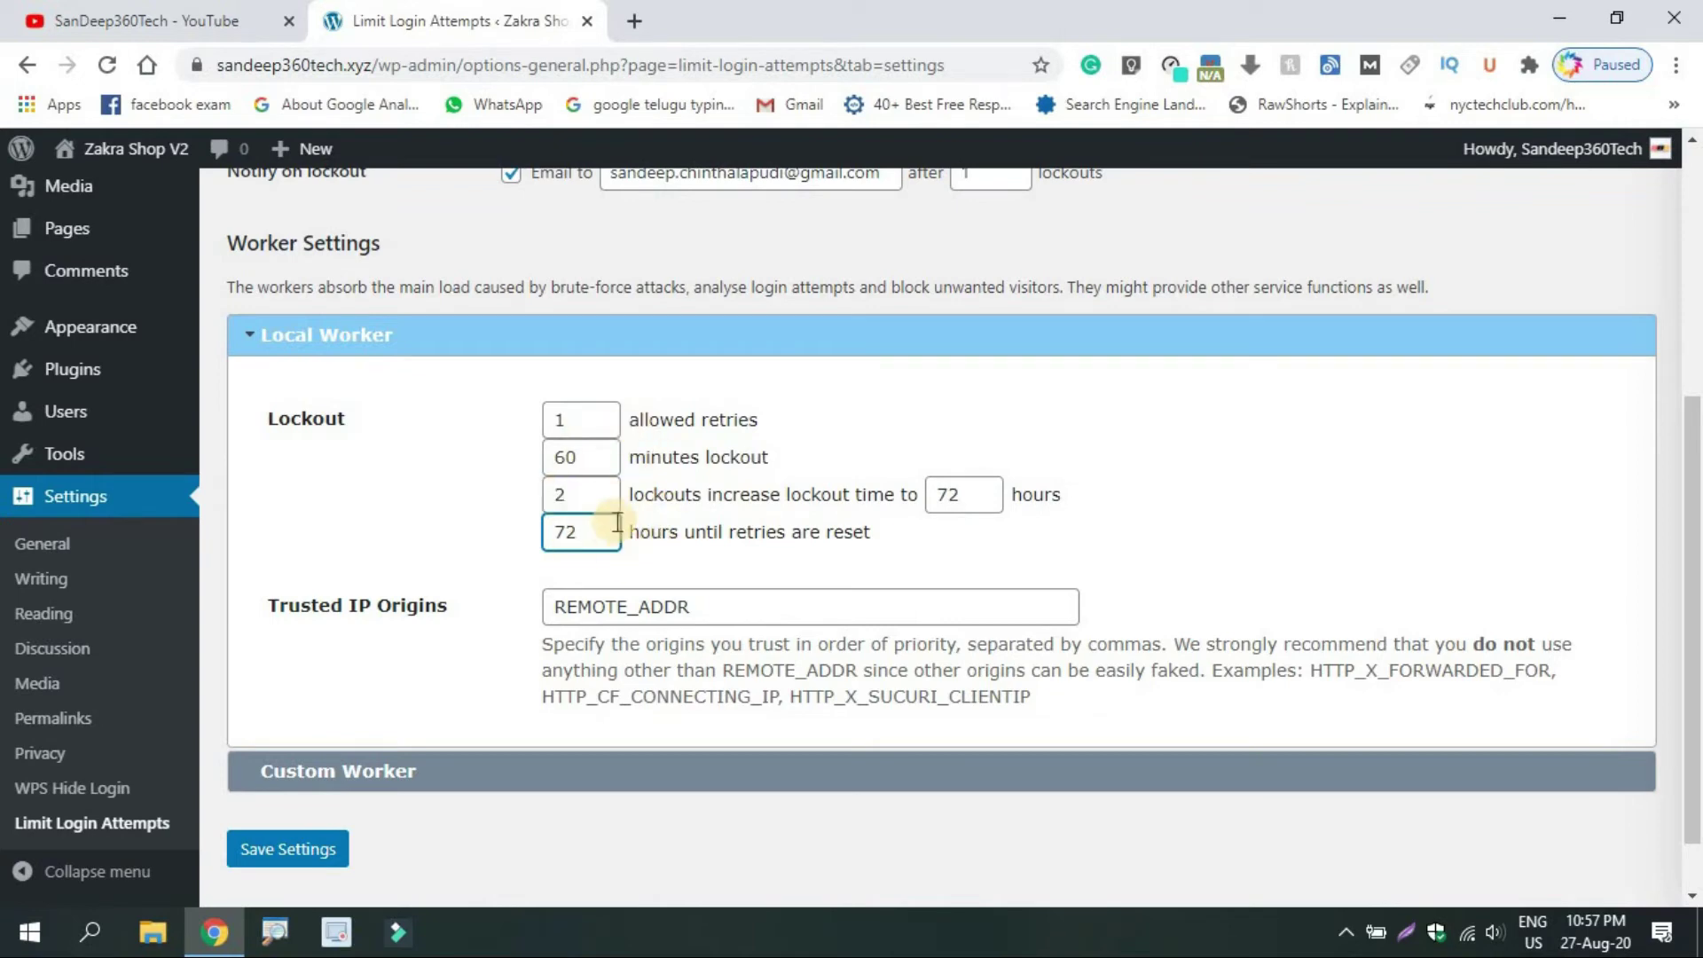
Save the lockout settings and go to Settings > General
click(293, 851)
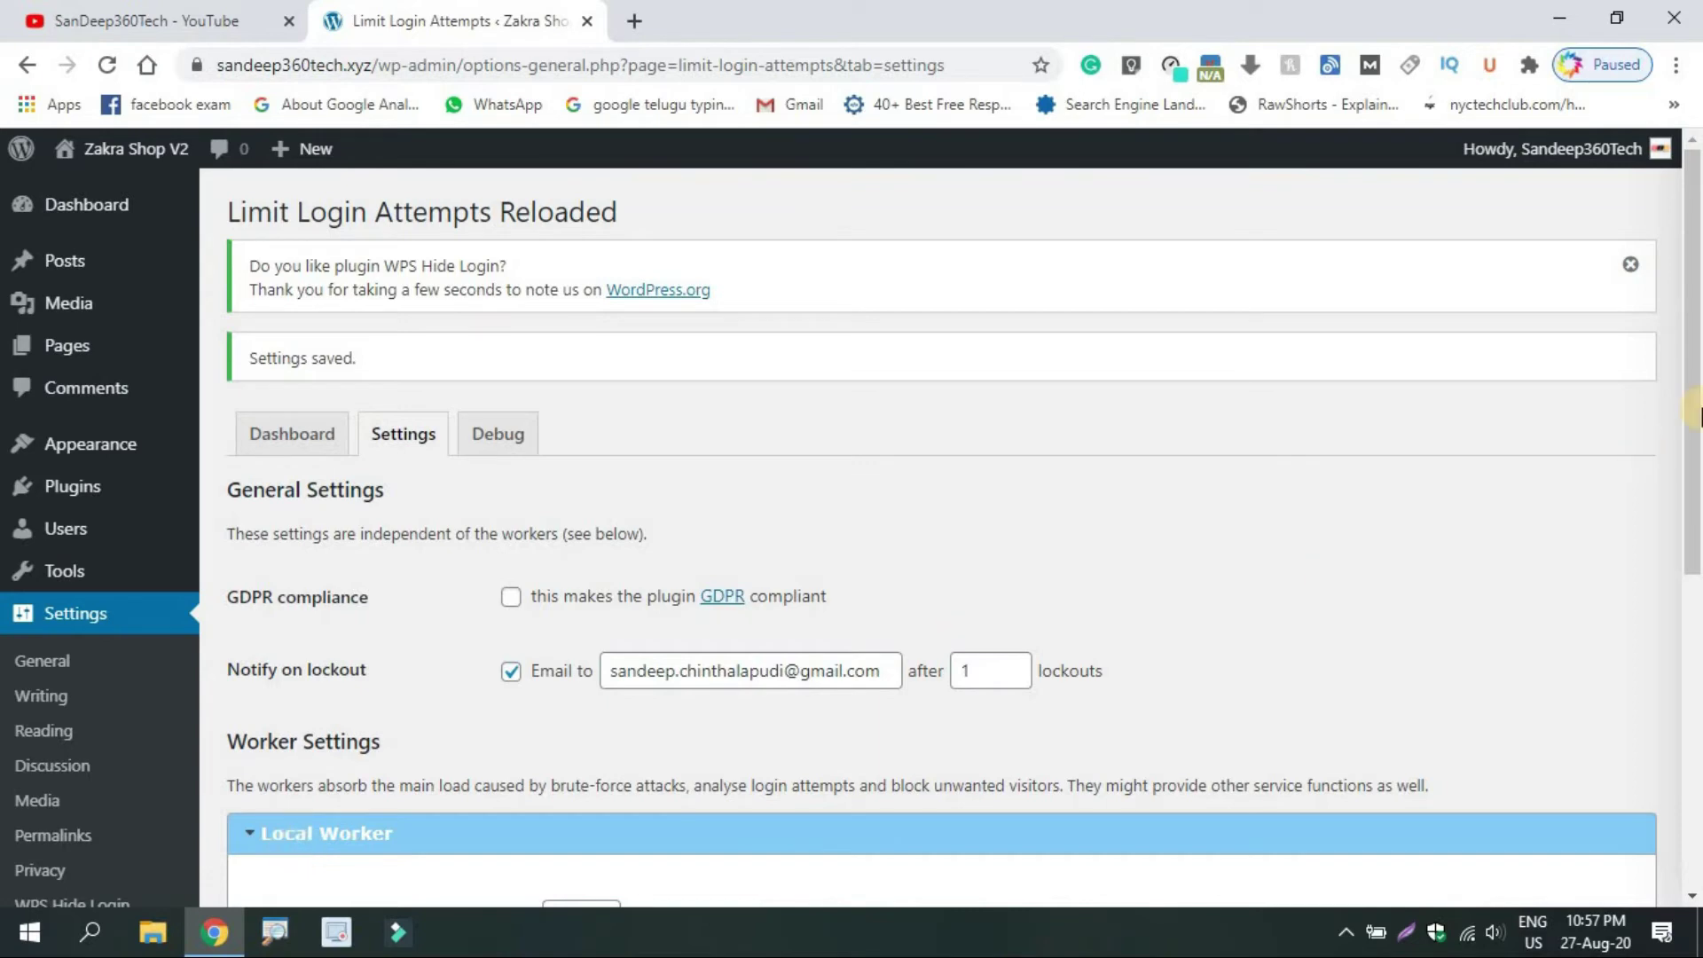
drag(1692, 523, 1694, 714)
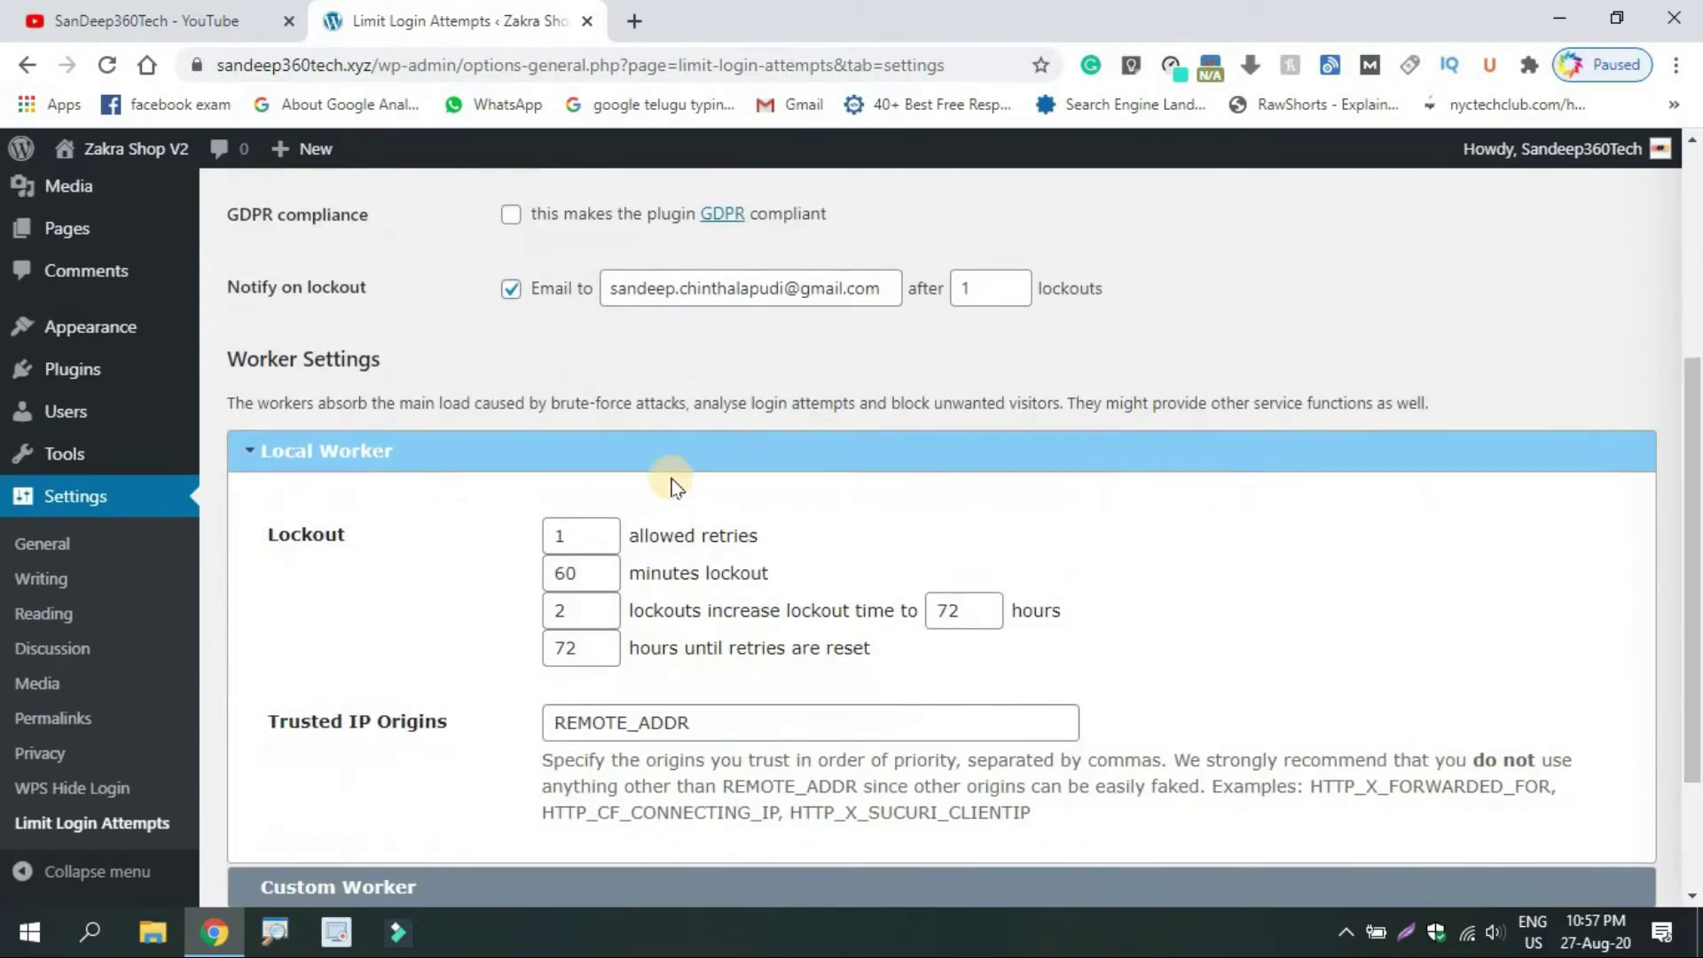
click(57, 499)
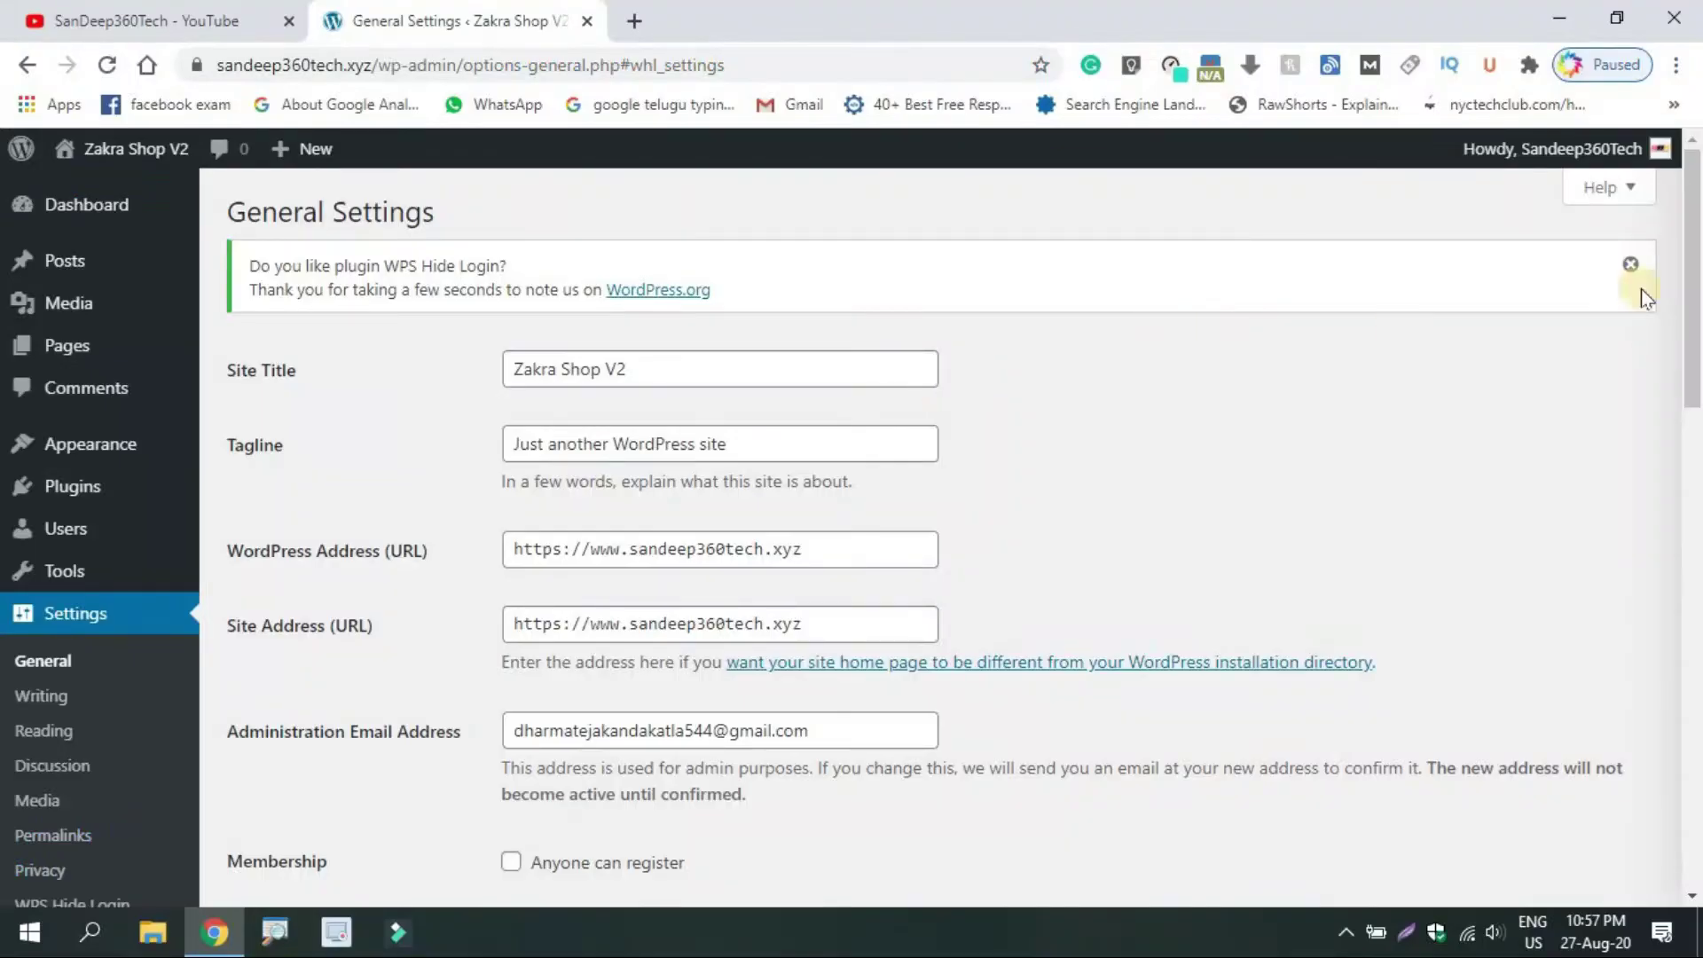
Clear the WPS Hide Login URL field and type a new custom login slug
drag(1696, 265, 1696, 838)
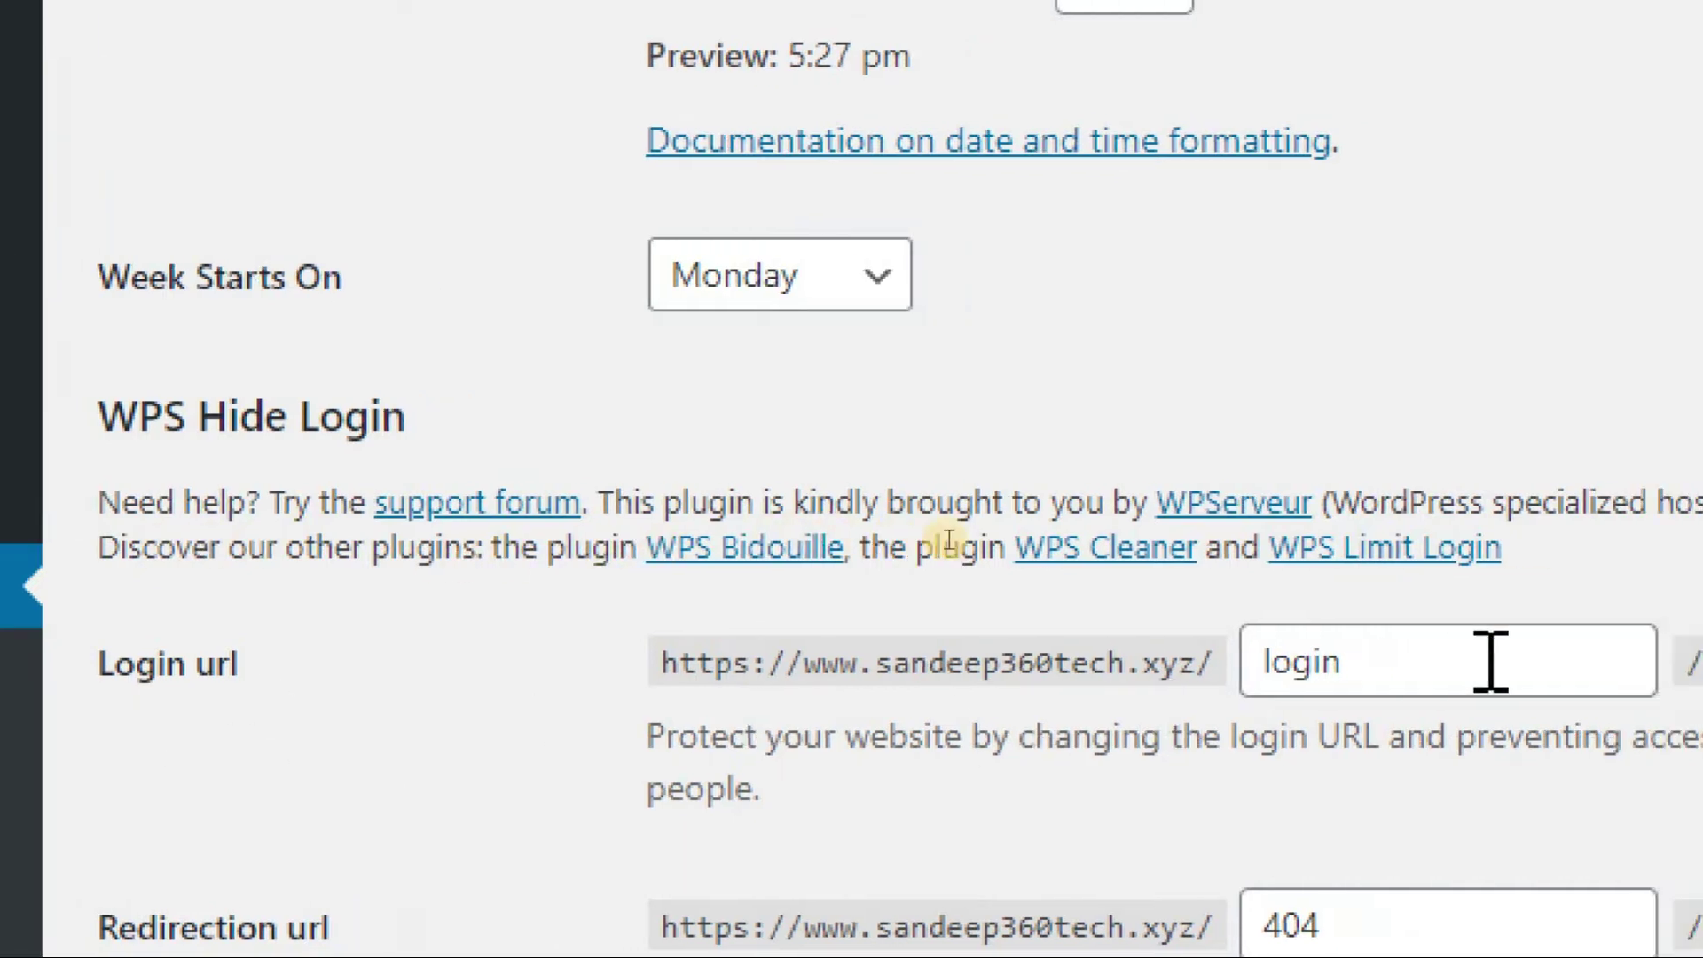
click(1330, 661)
key(BackSpace)
key(BackSpace)
key(BackSpace)
key(BackSpace)
key(BackSpace)
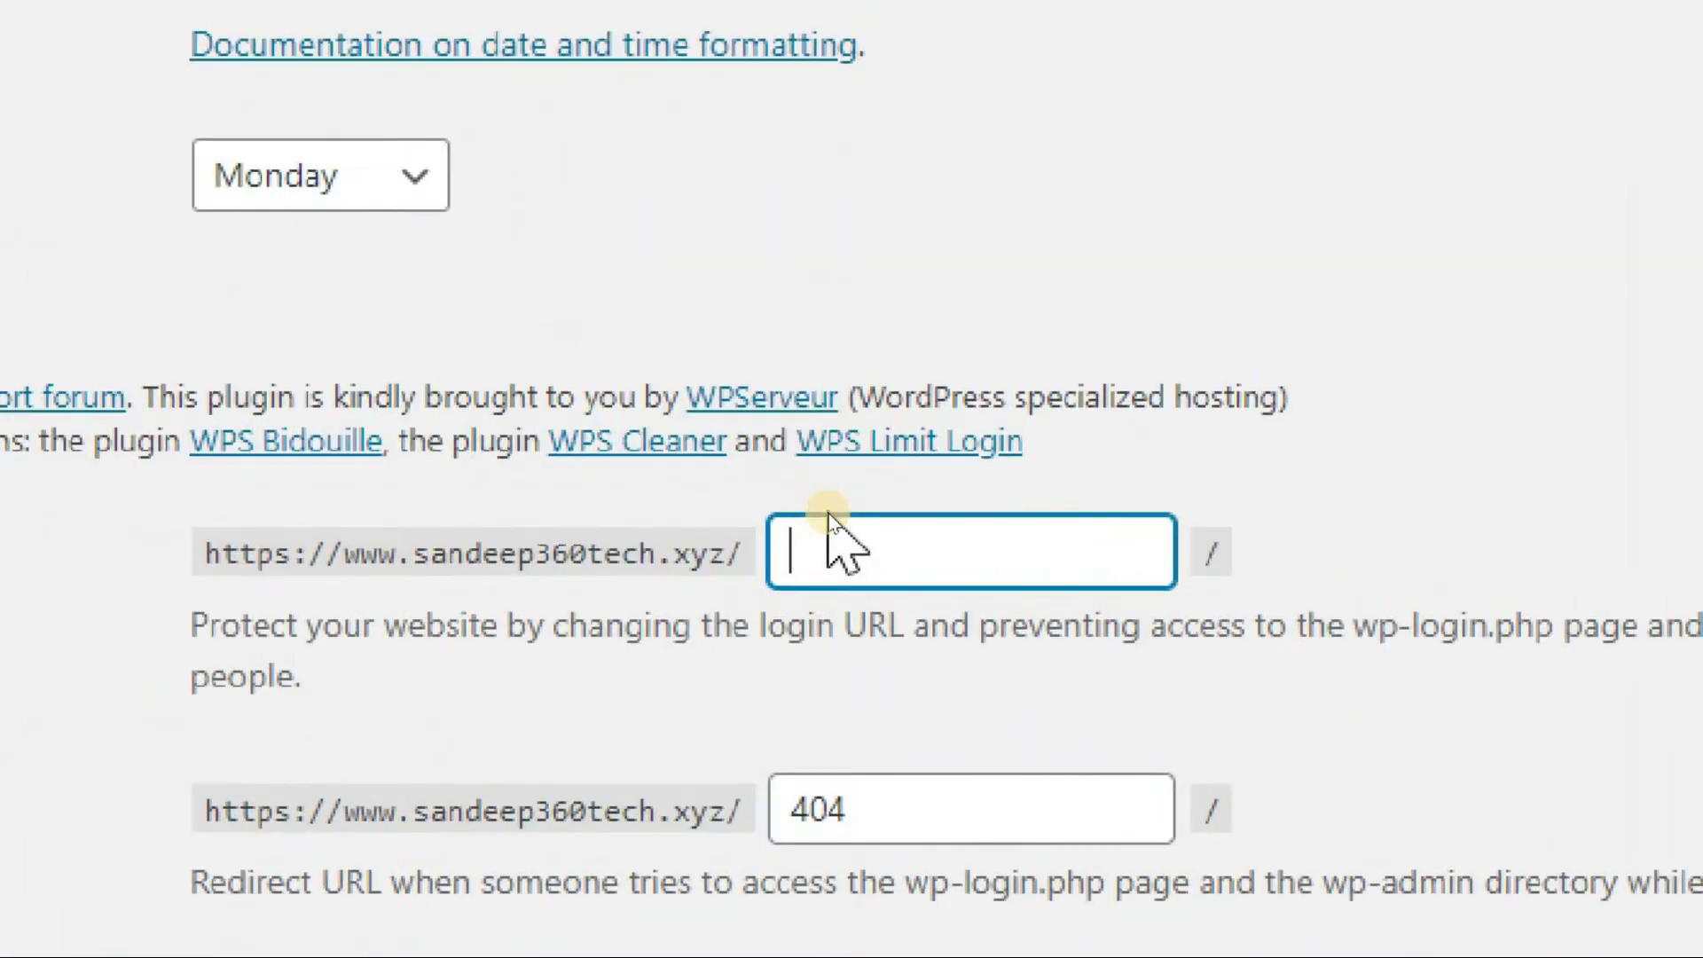
text(sa)
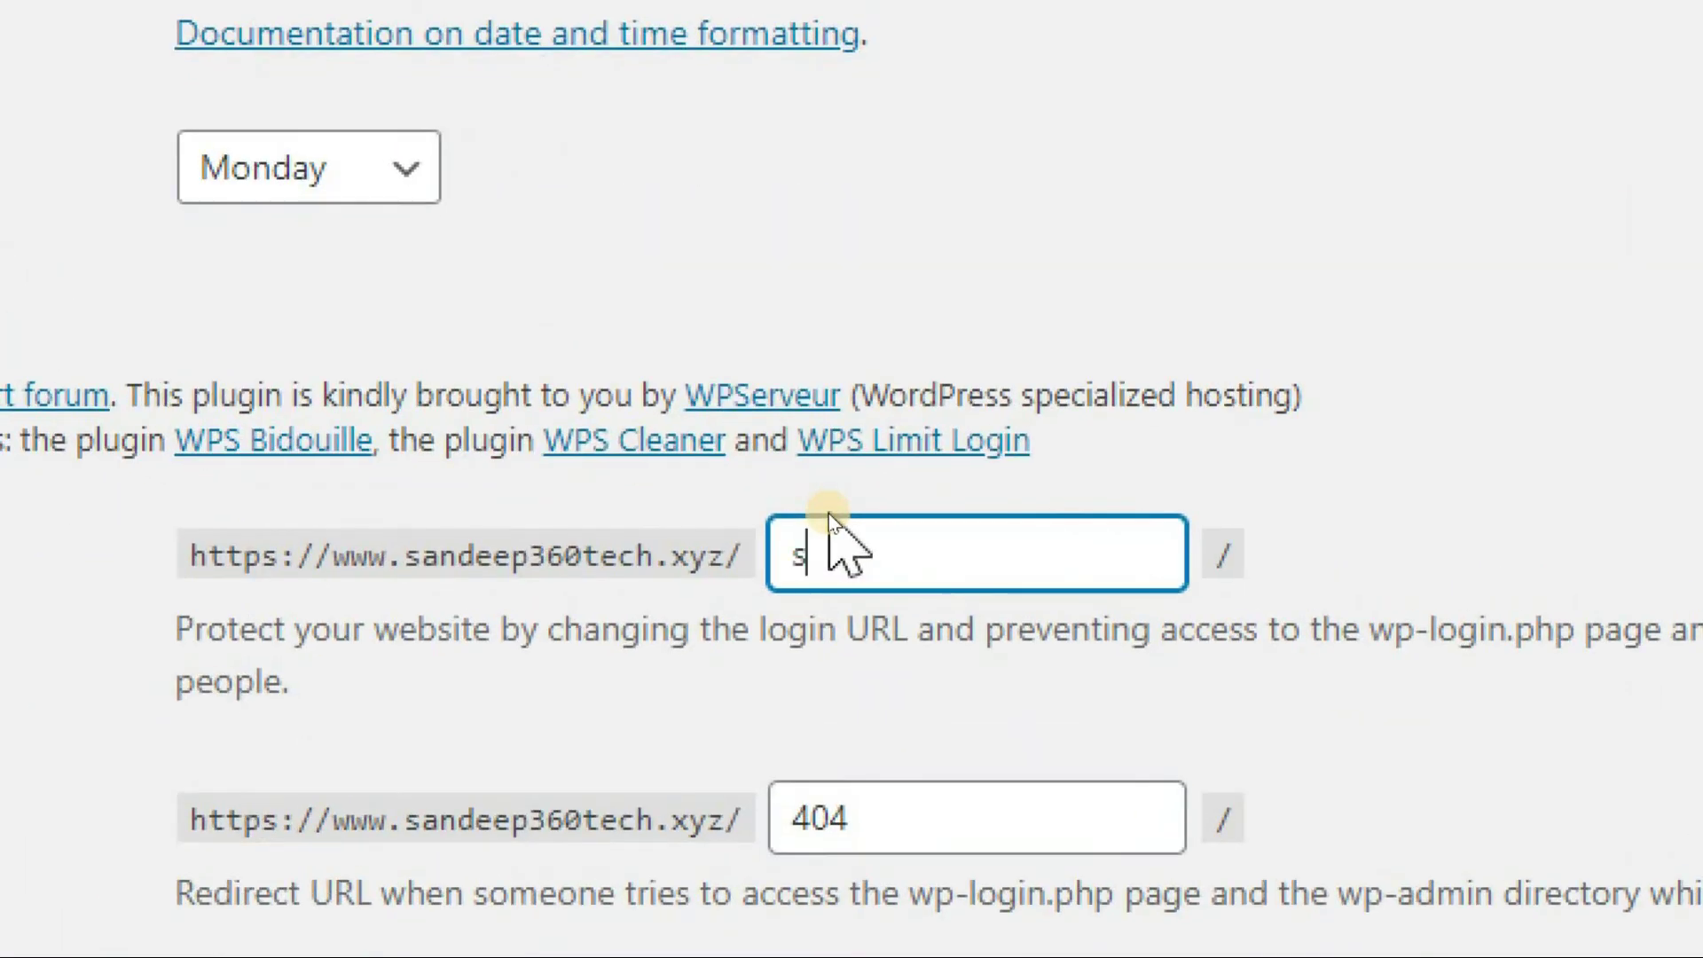
text(ndeep)
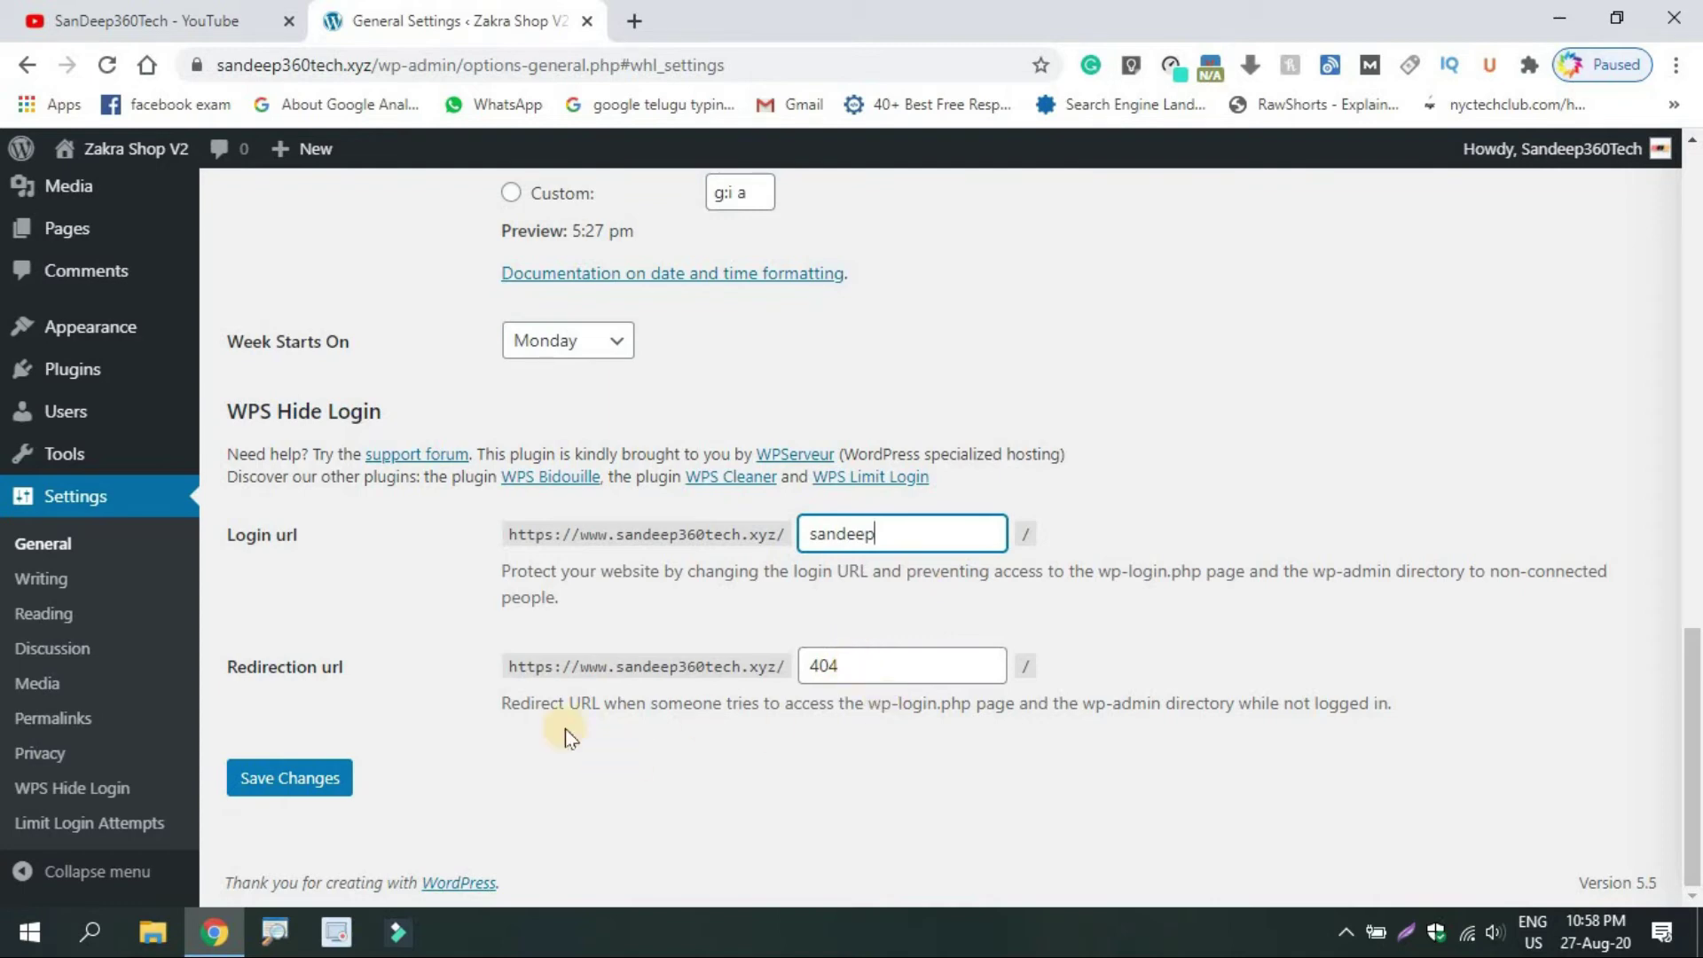
Save the custom login URL with 404 redirection, then log out from the Howdy menu
click(314, 781)
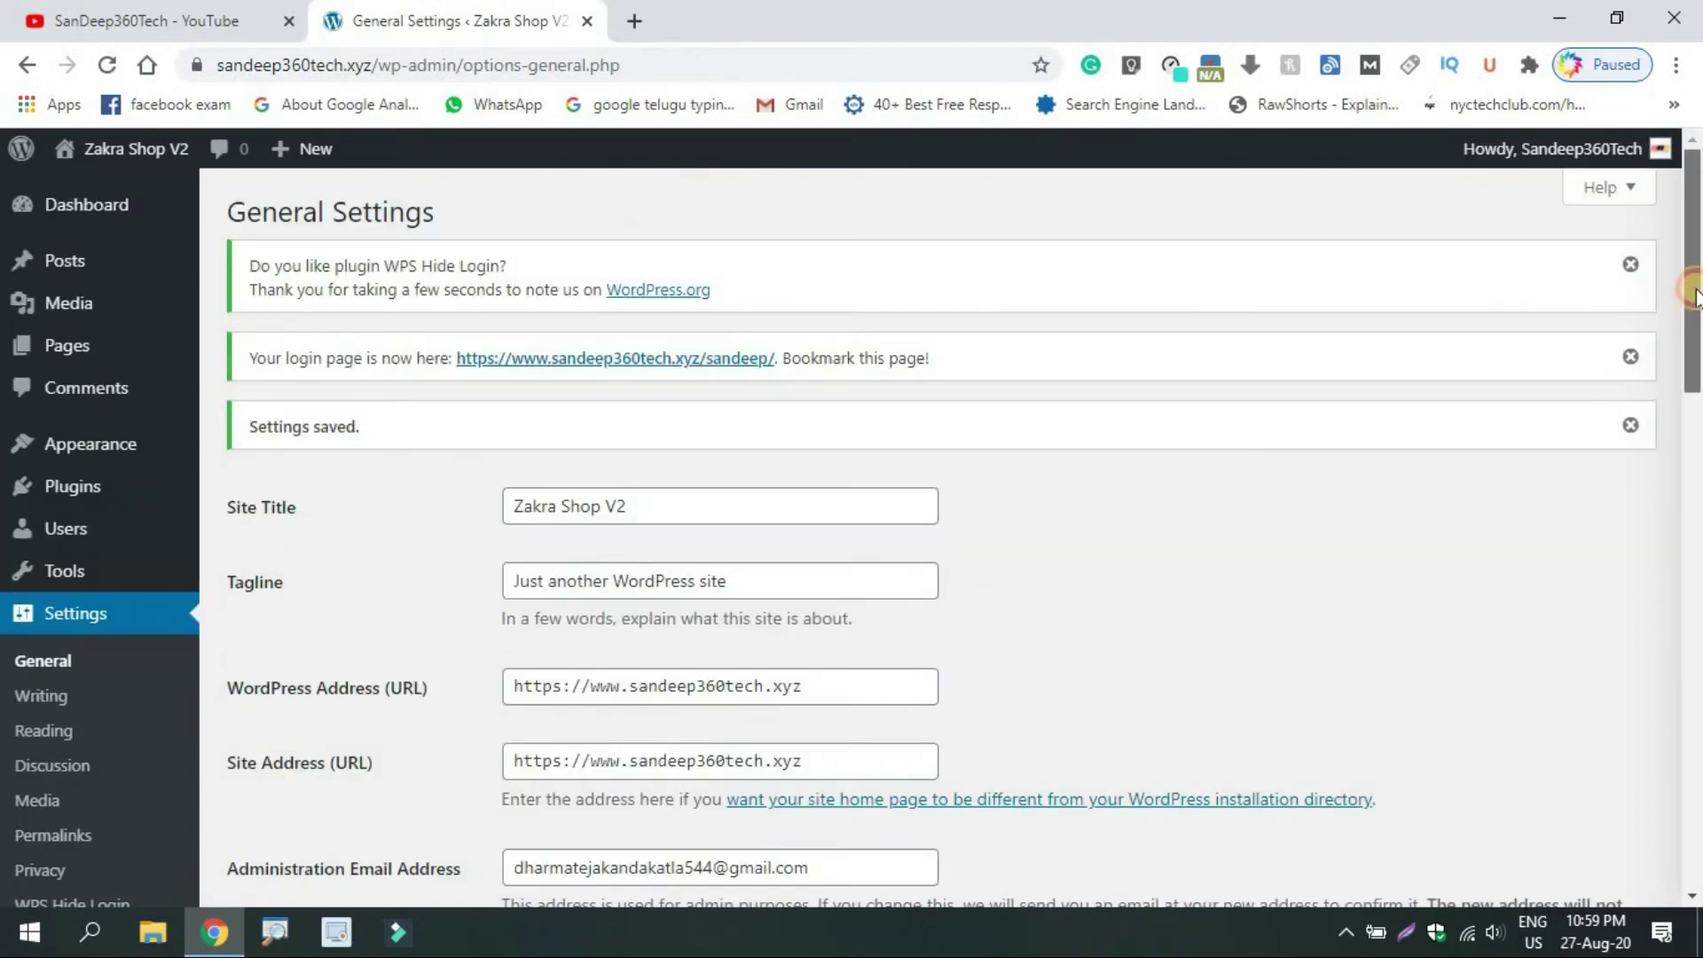
drag(1691, 280, 1682, 238)
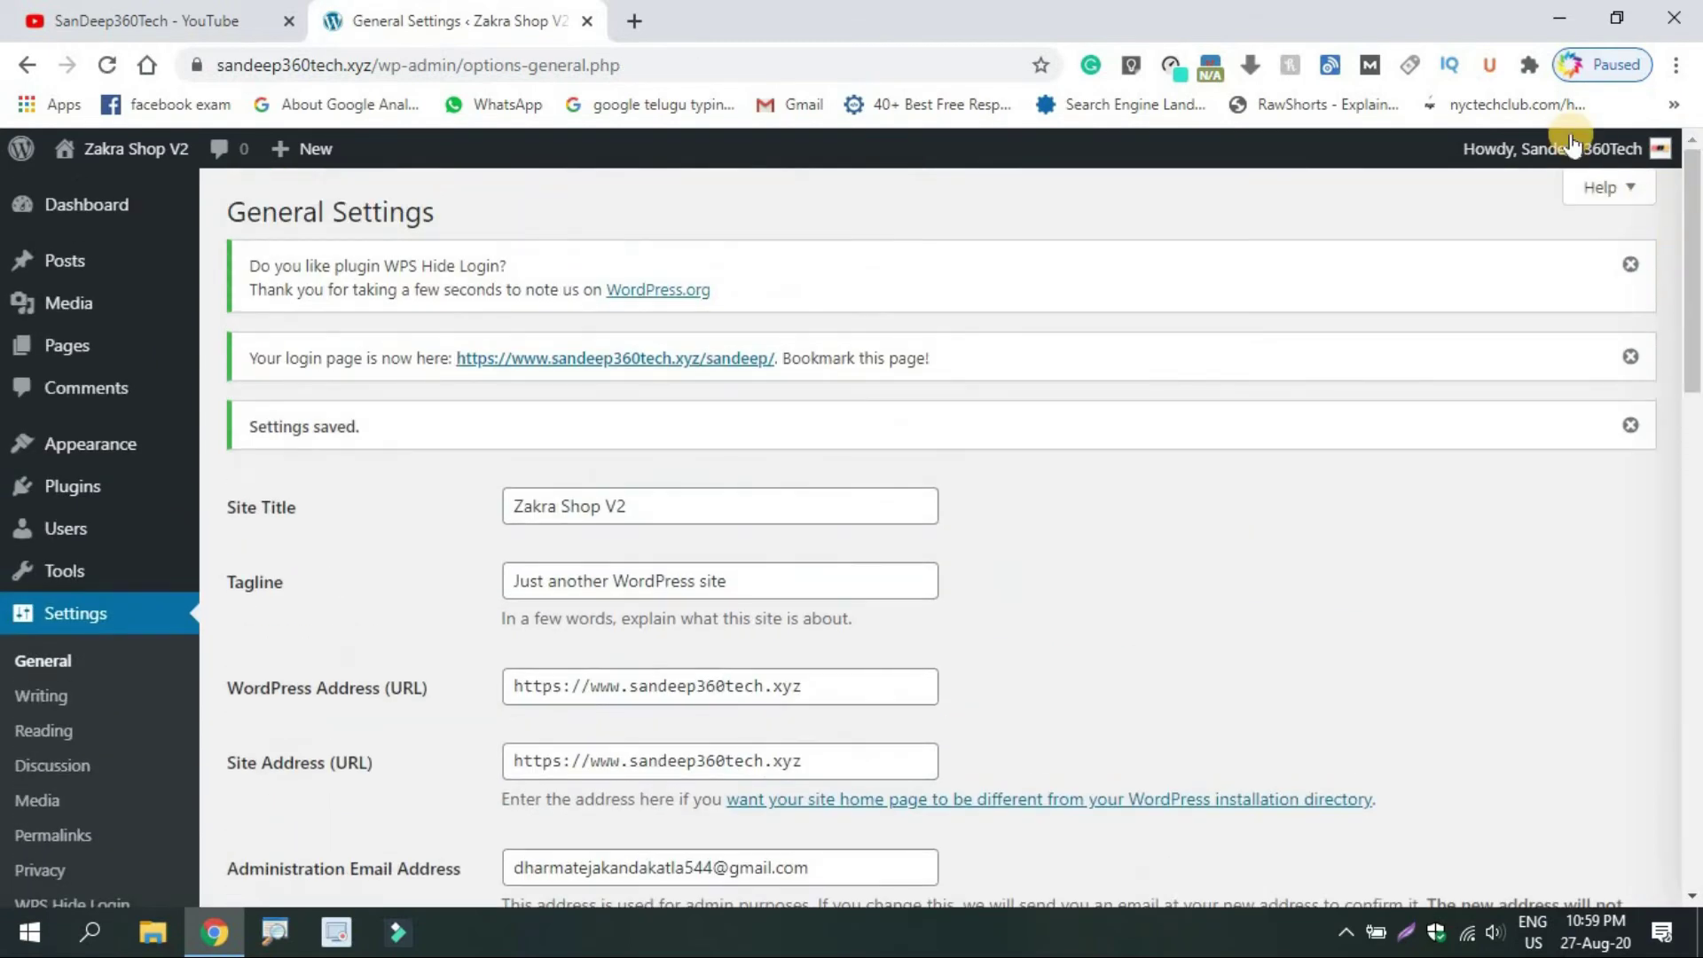
mouse_move(1570, 142)
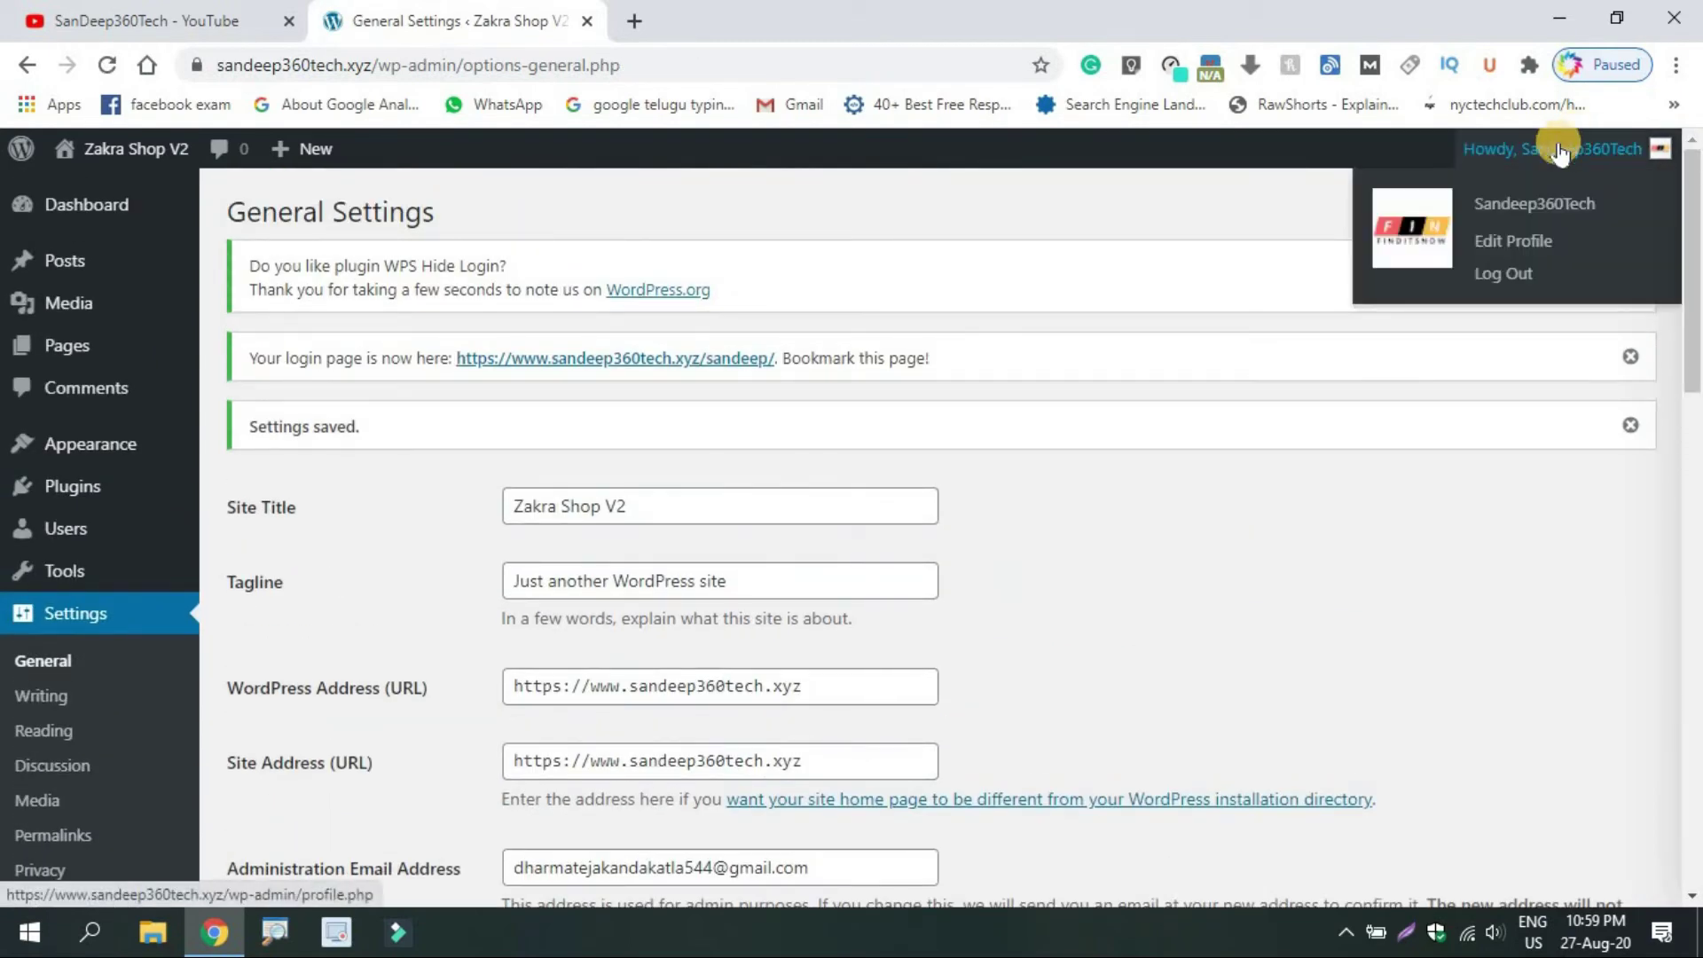
click(1506, 275)
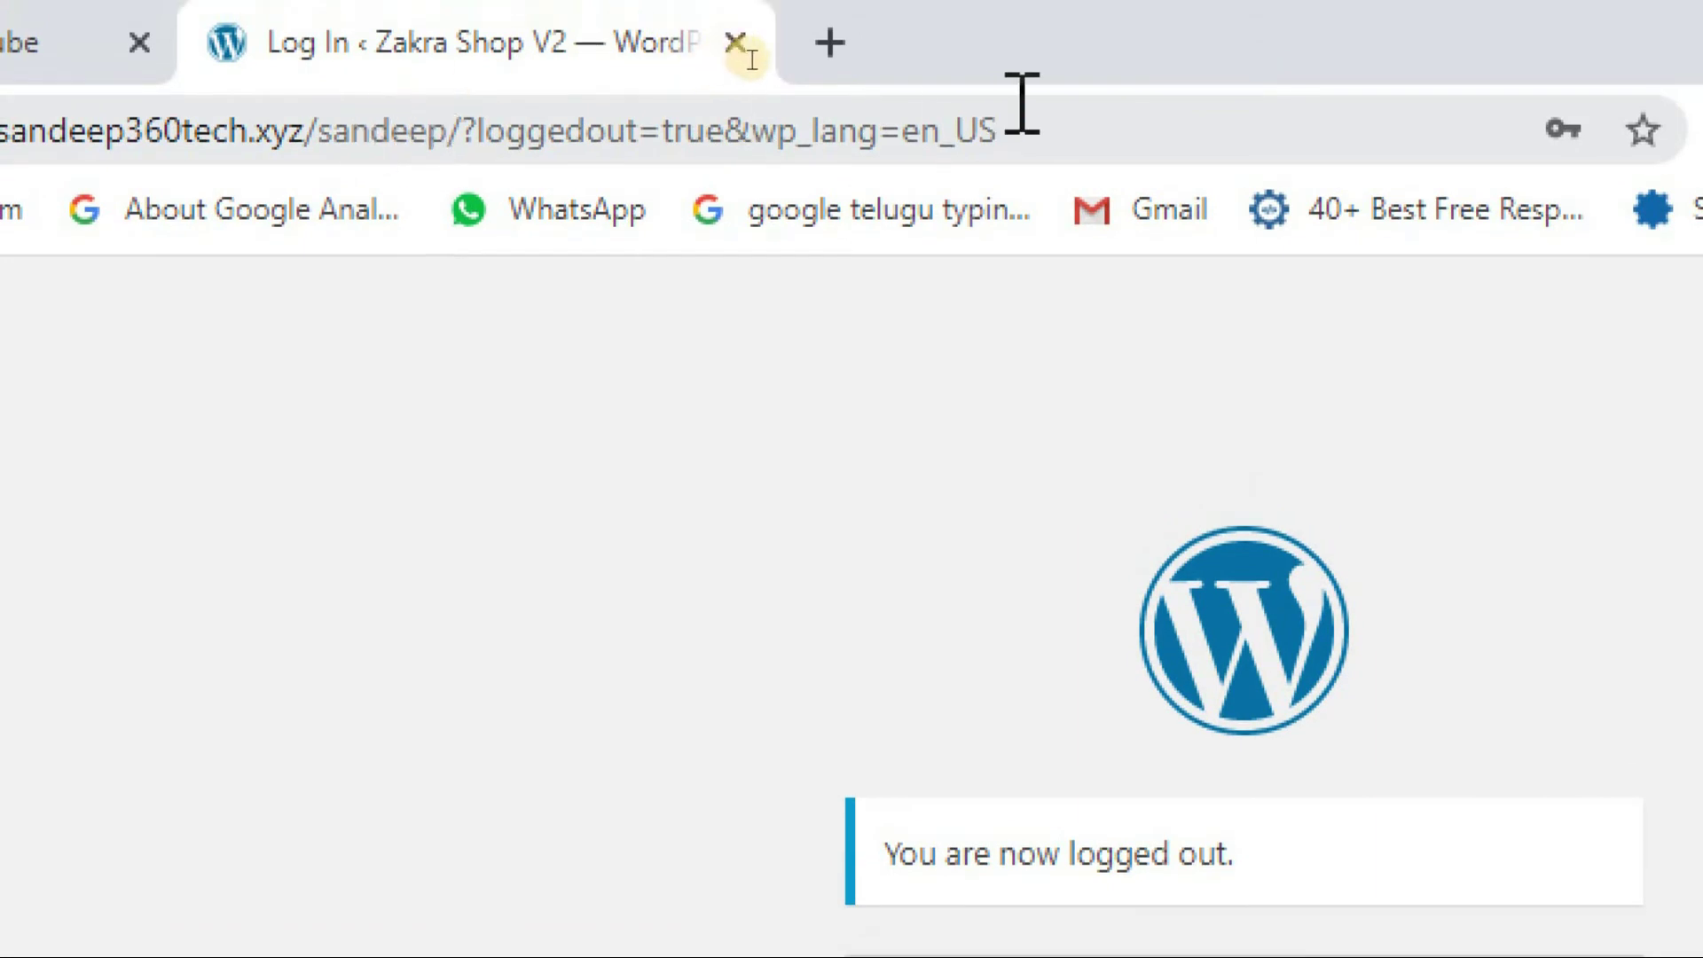
Enter the site's old .xyz/wp-admin address to test that it no longer opens the login page
click(1075, 127)
key(BackSpace)
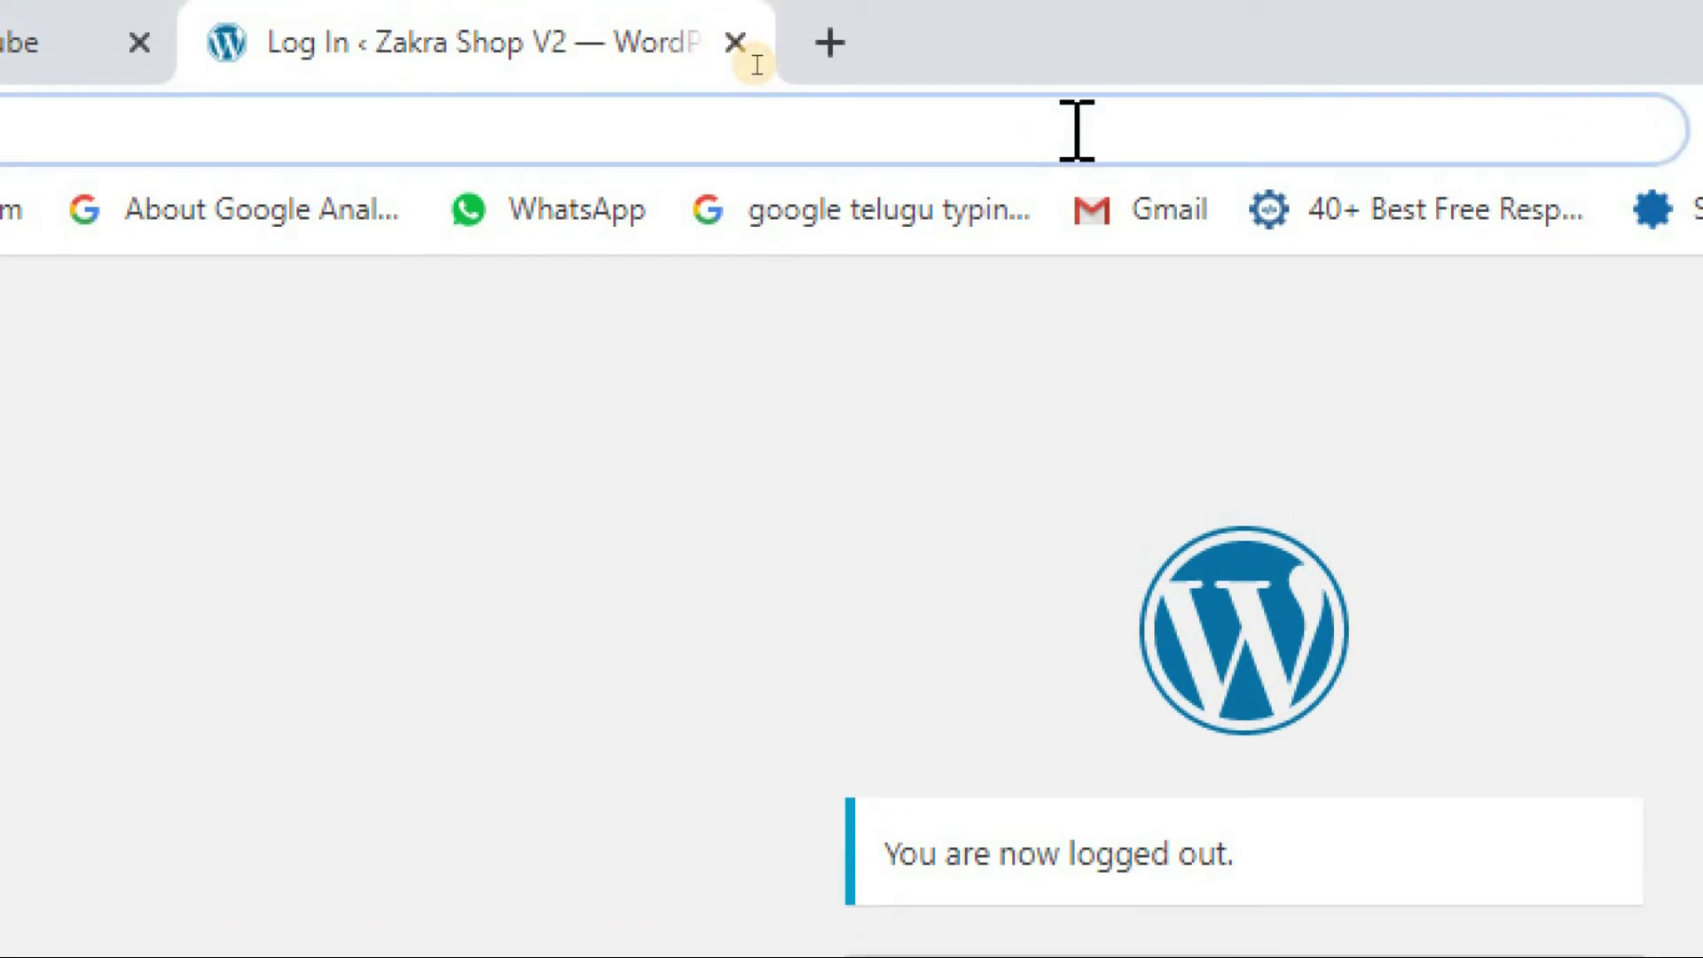
text(as)
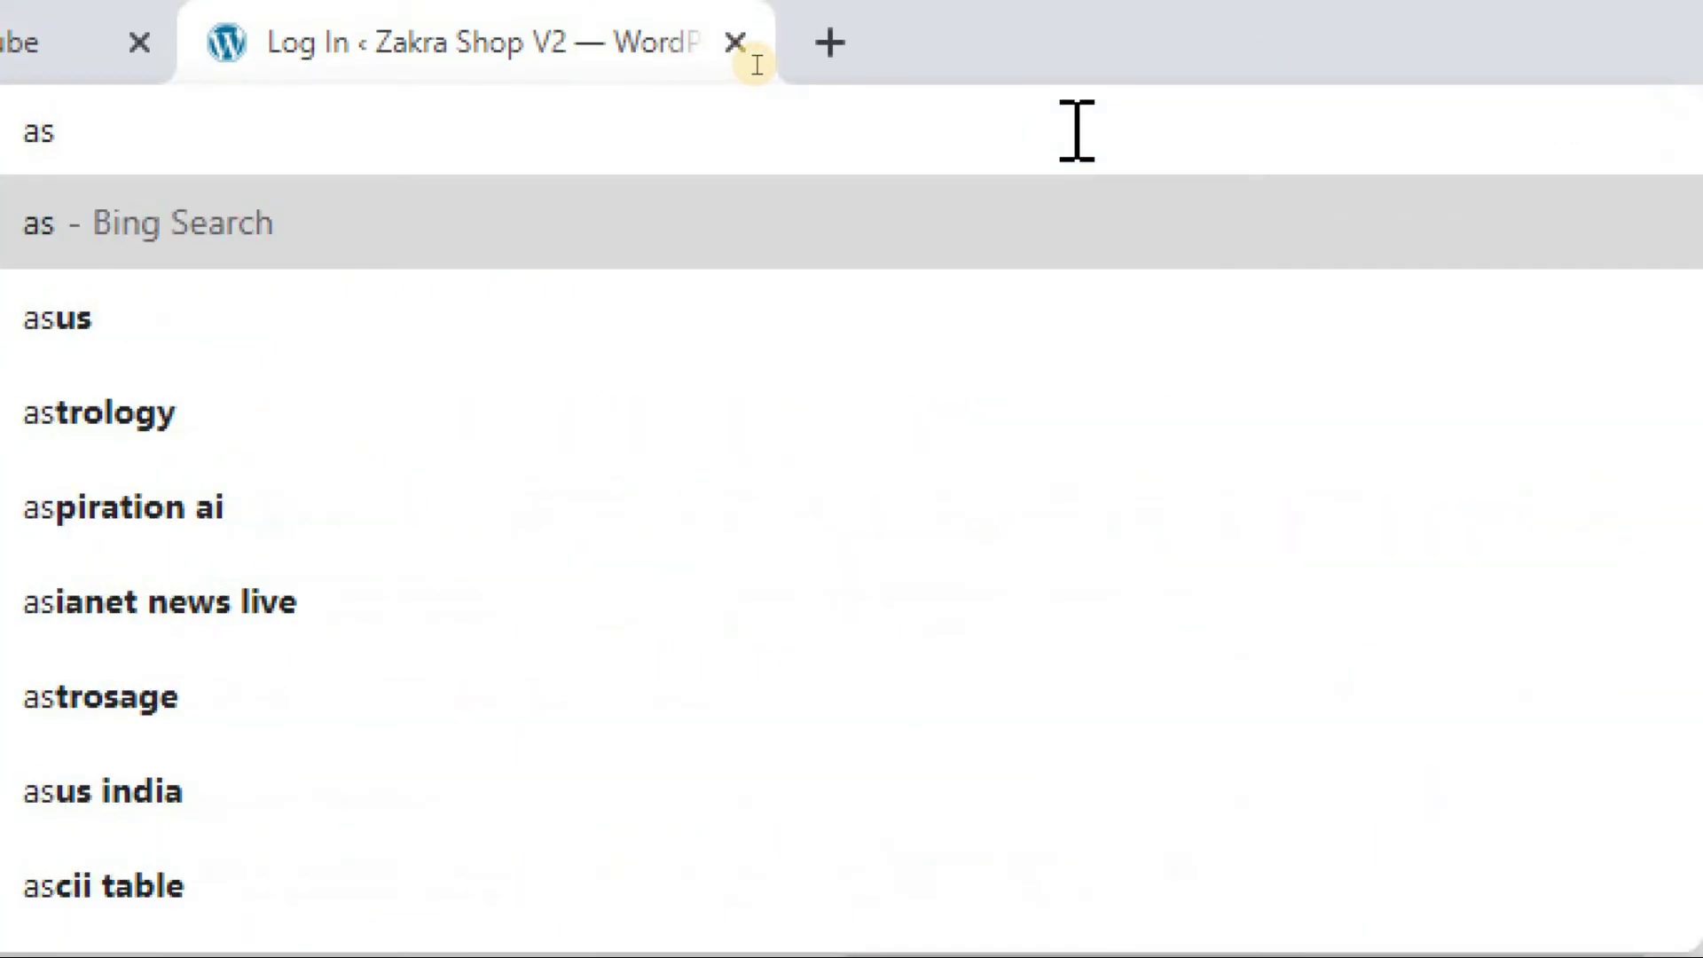
key(BackSpace)
key(BackSpace)
text(sandeep360tech.com)
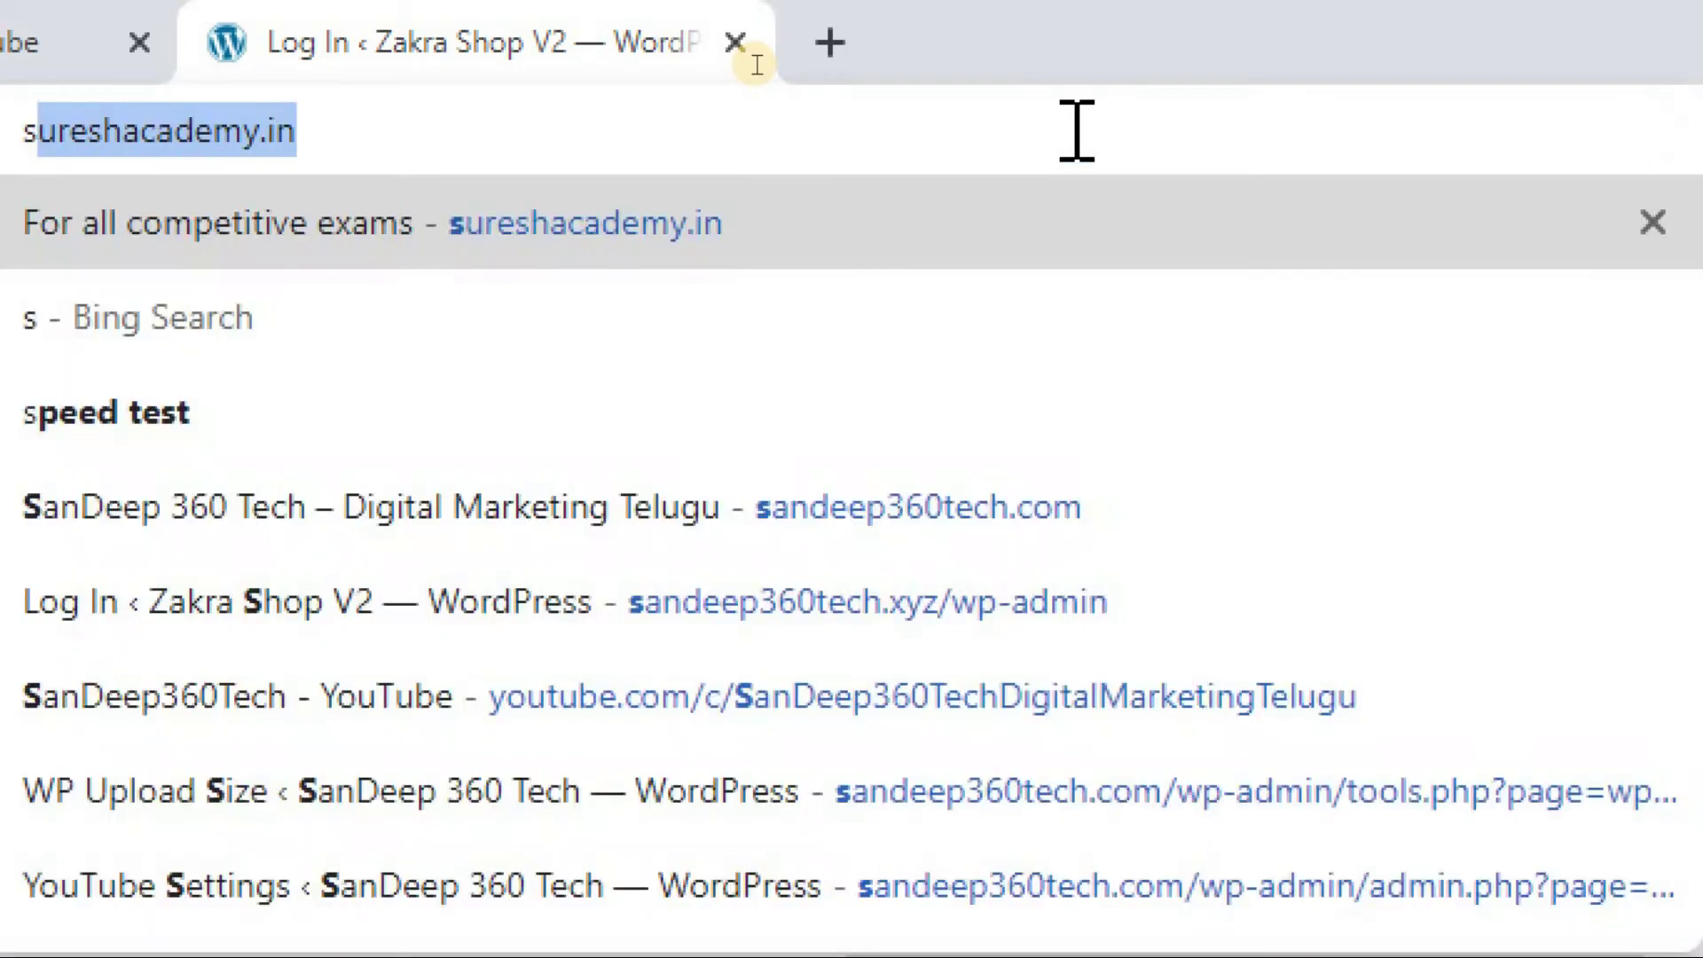
key(BackSpace)
key(BackSpace)
key(BackSpace)
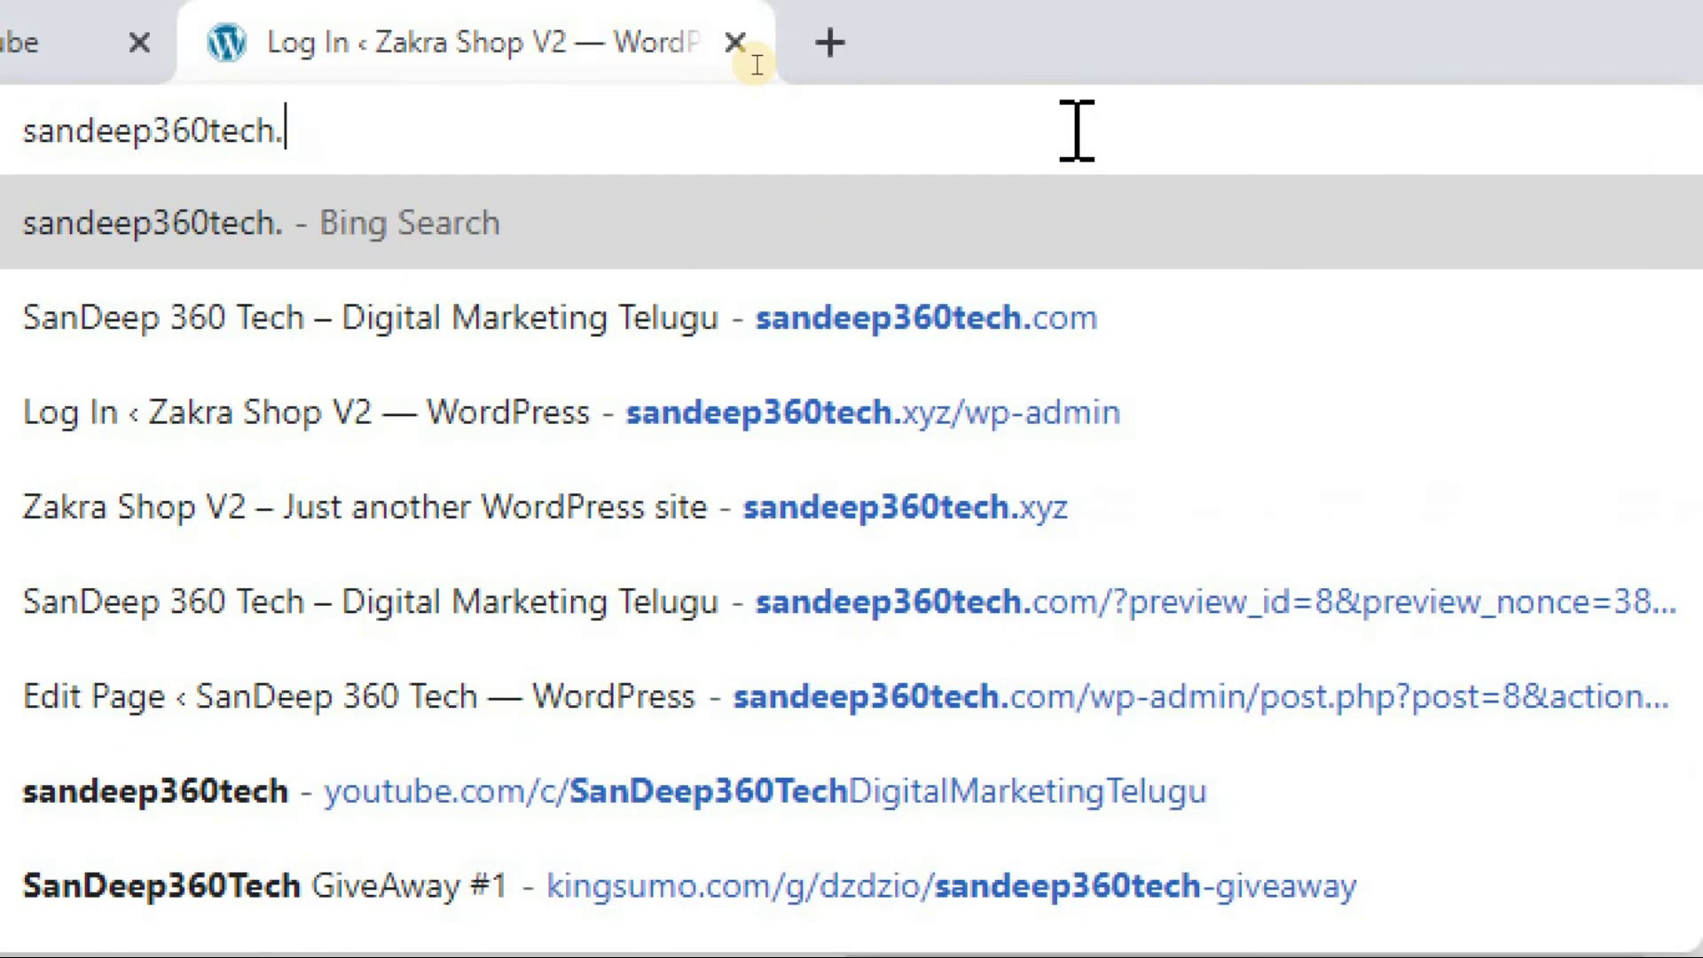
text(xyz/)
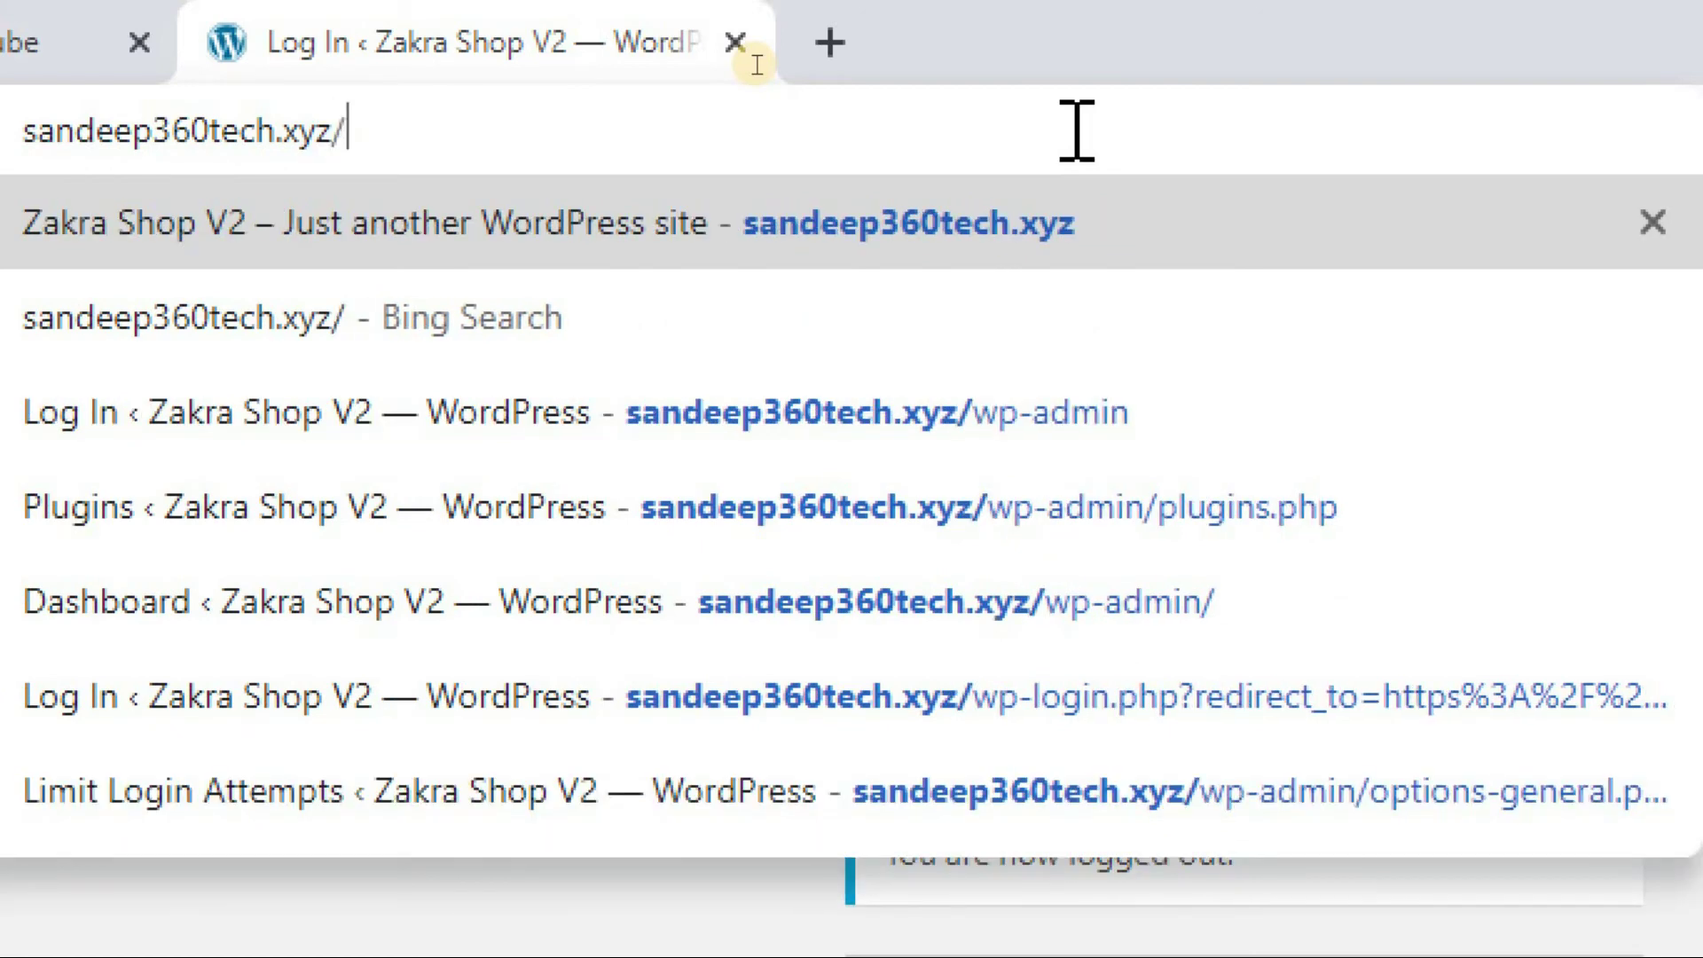
text(wp-admin)
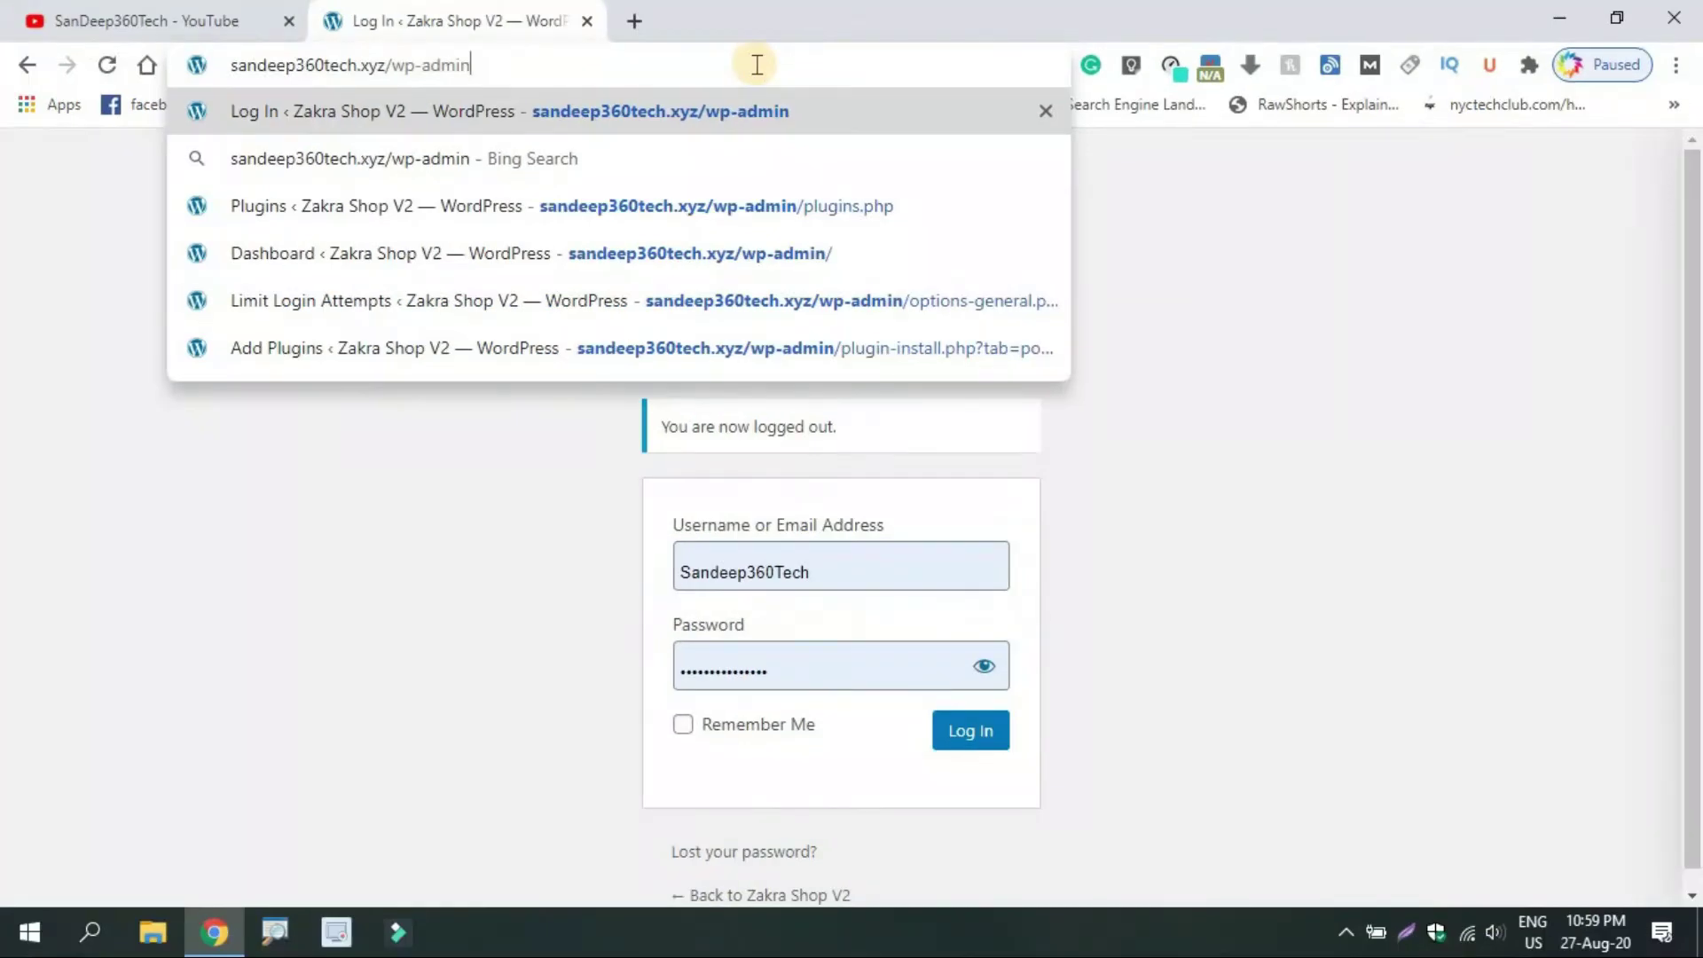
key(Return)
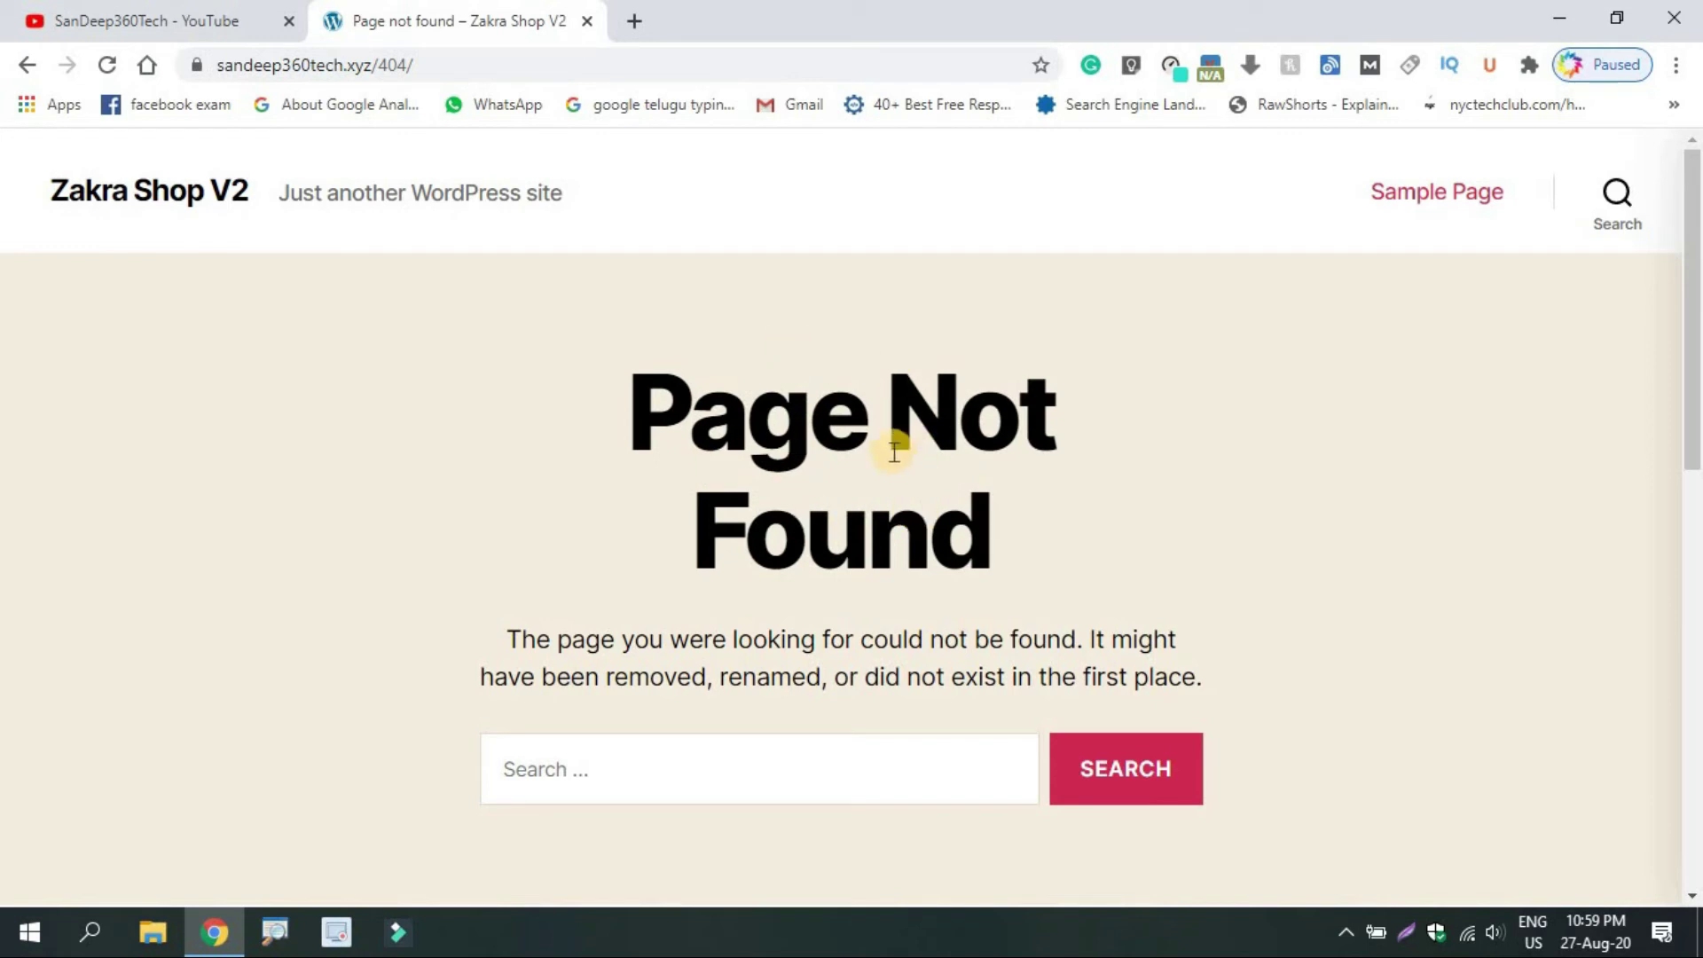
Load the custom login address sandeep360tech.xyz/sandeep in the browser
click(530, 66)
key(BackSpace)
text(sandeep360tech.co)
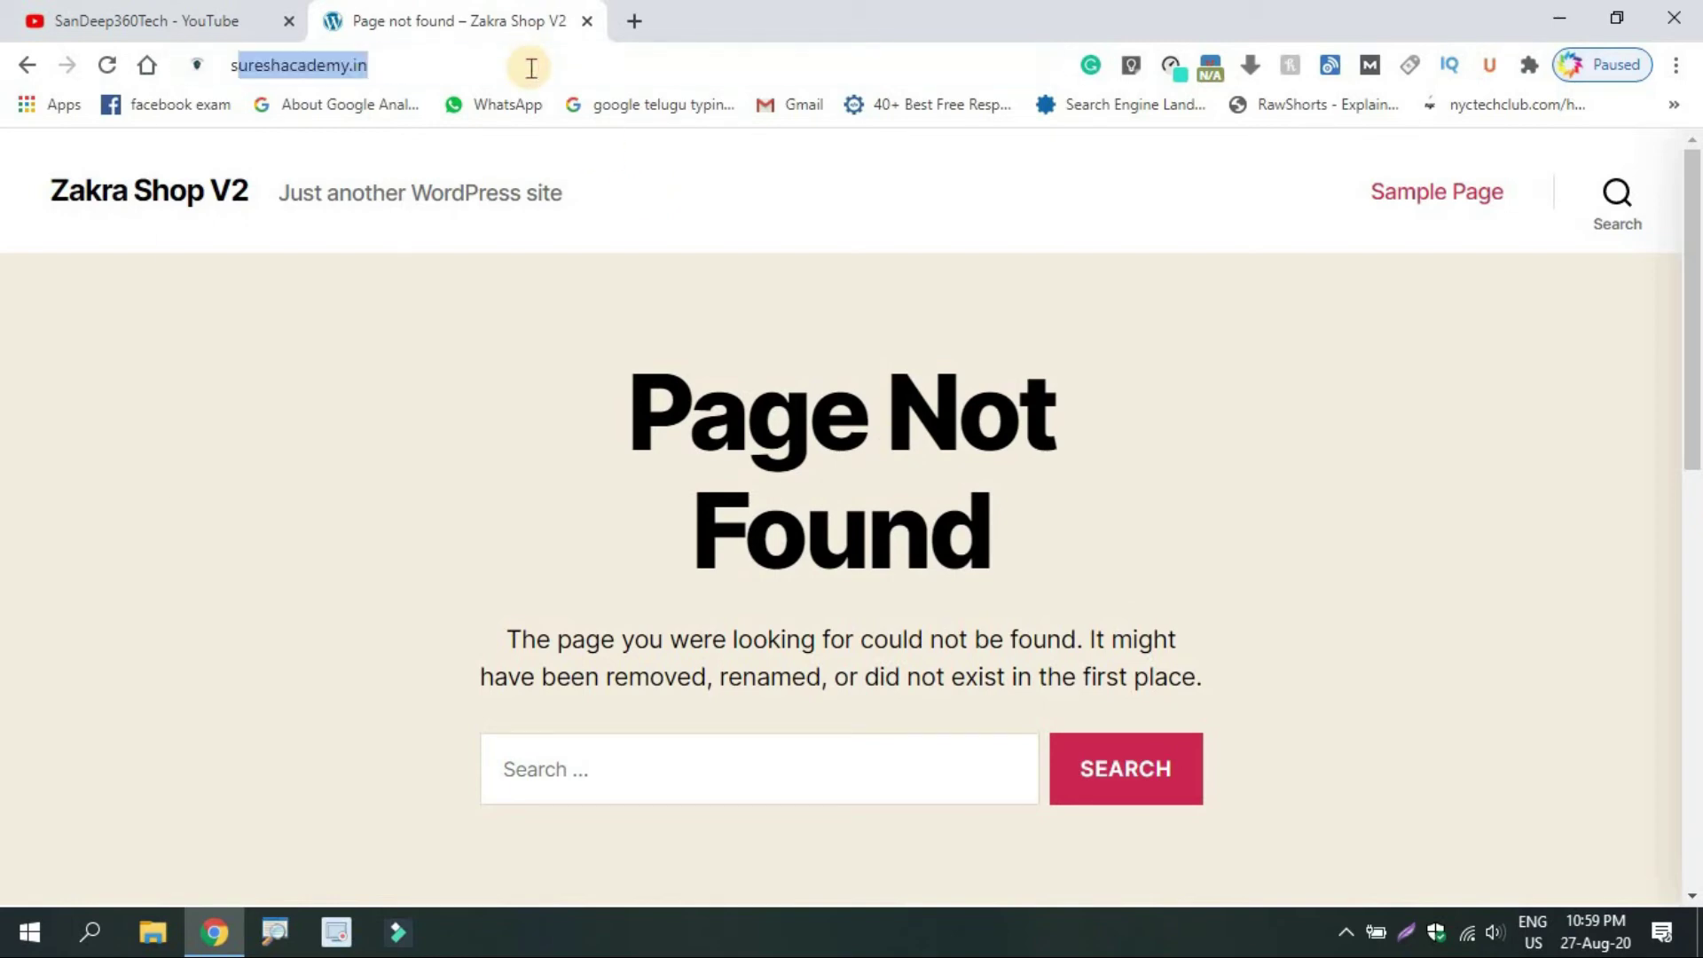
key(BackSpace)
key(BackSpace)
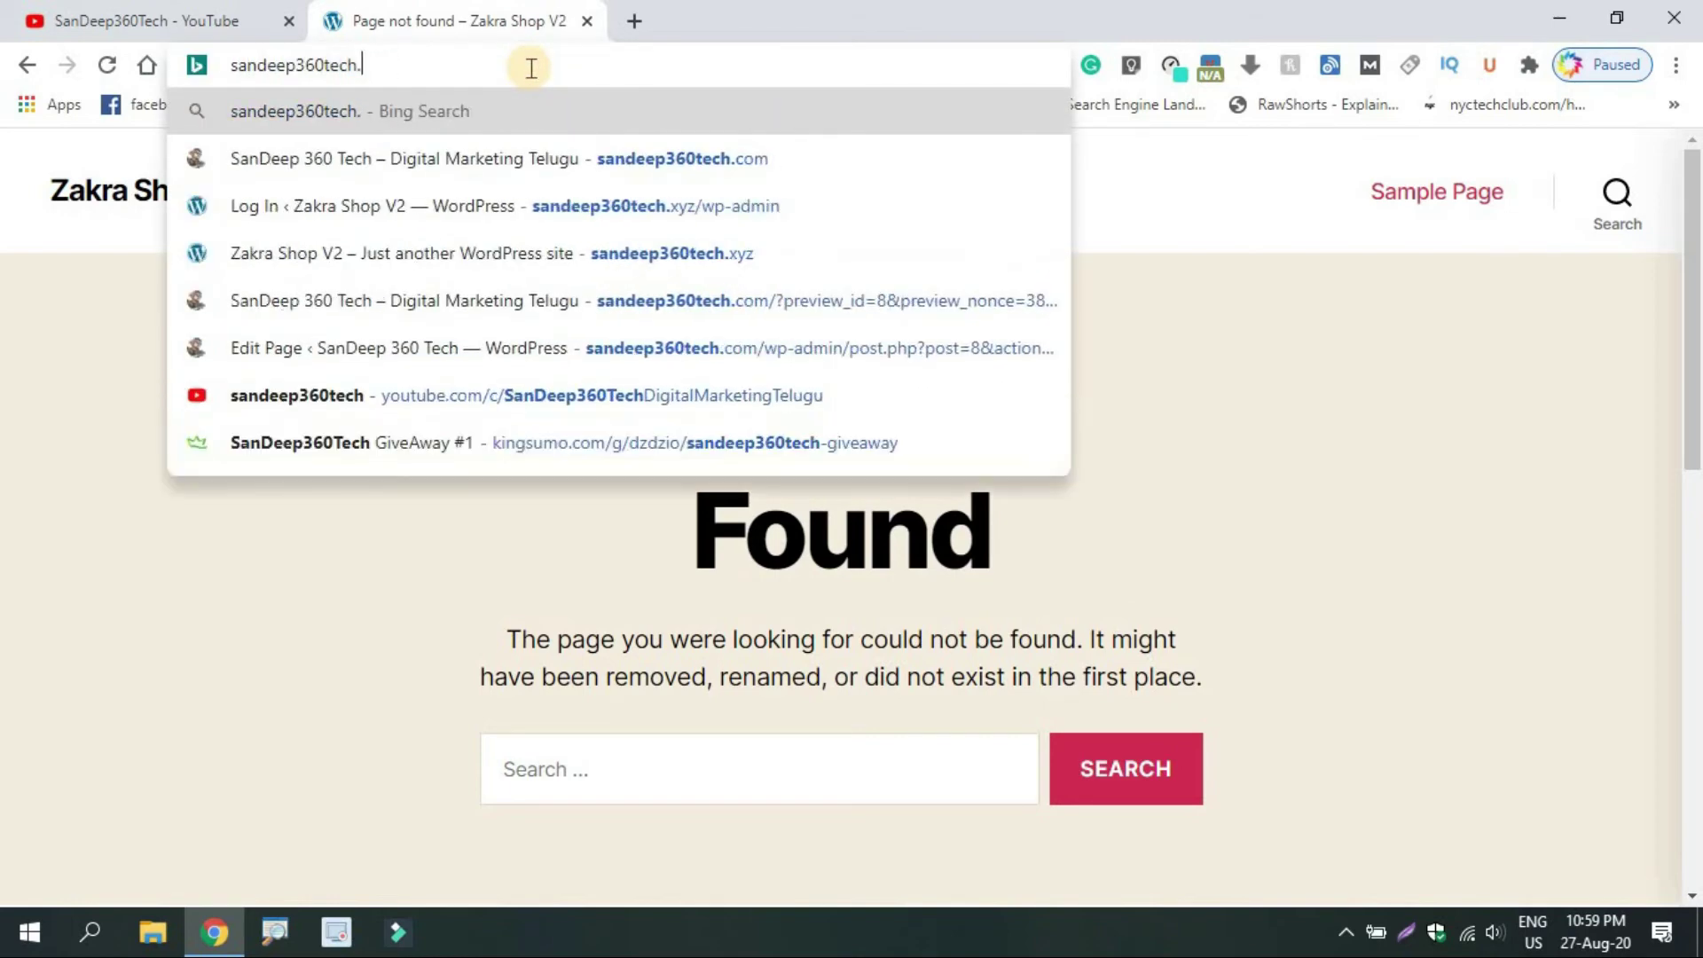
text(xyz)
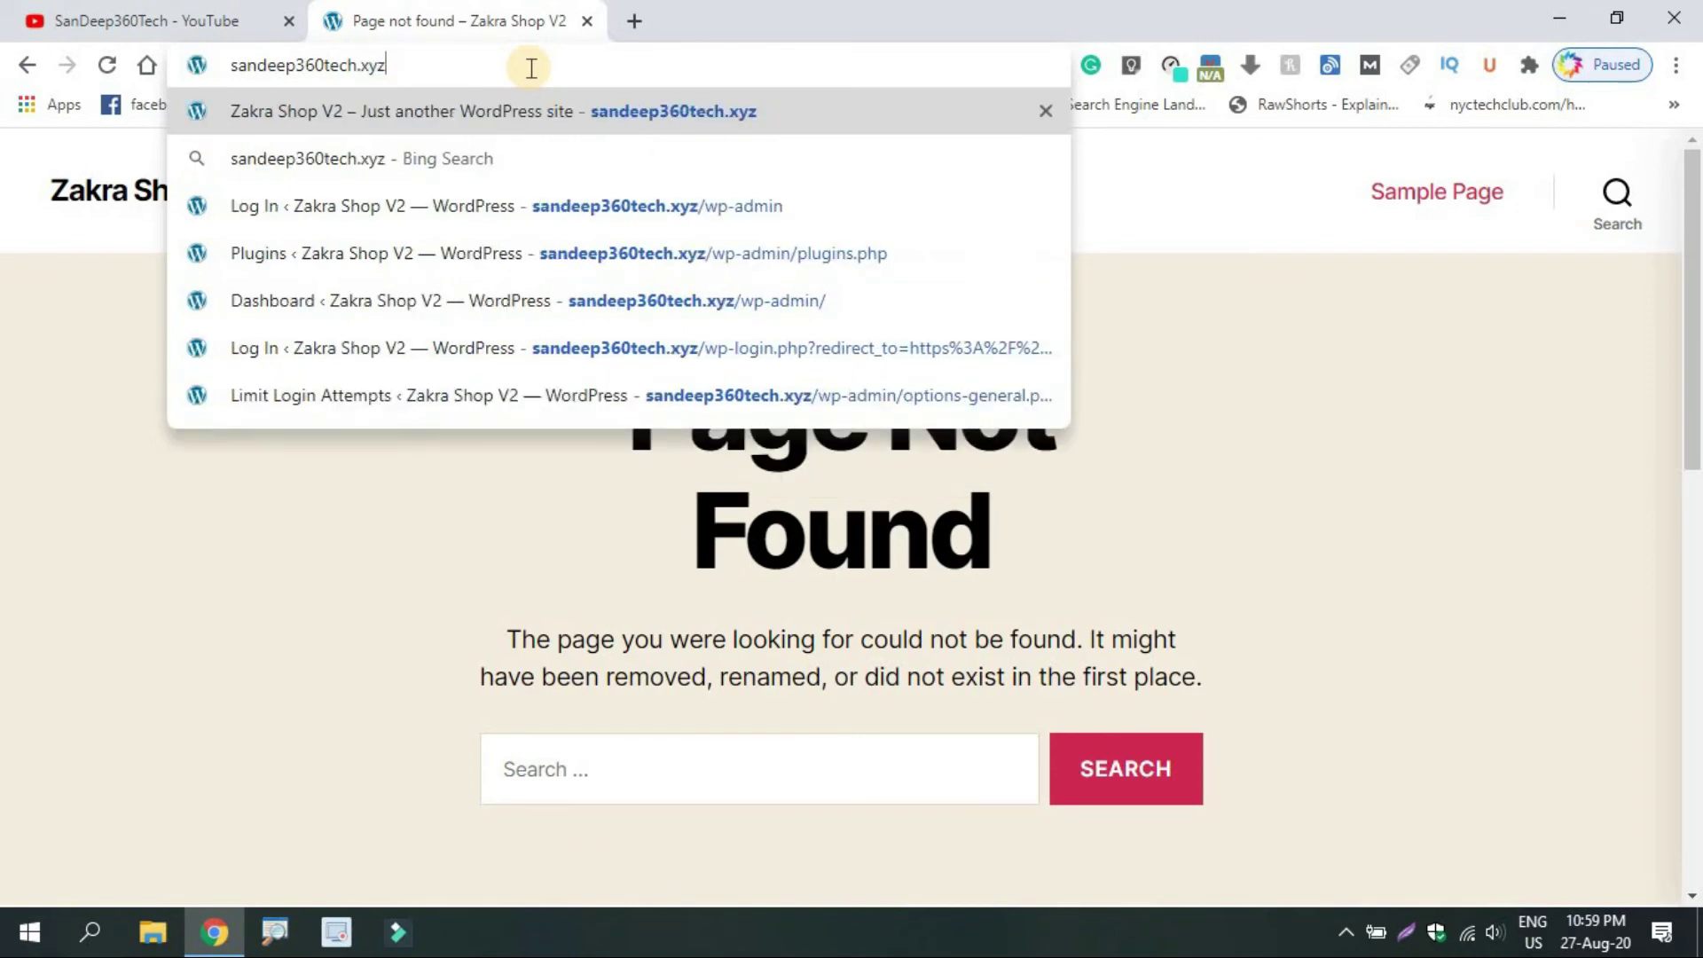
text(/sa)
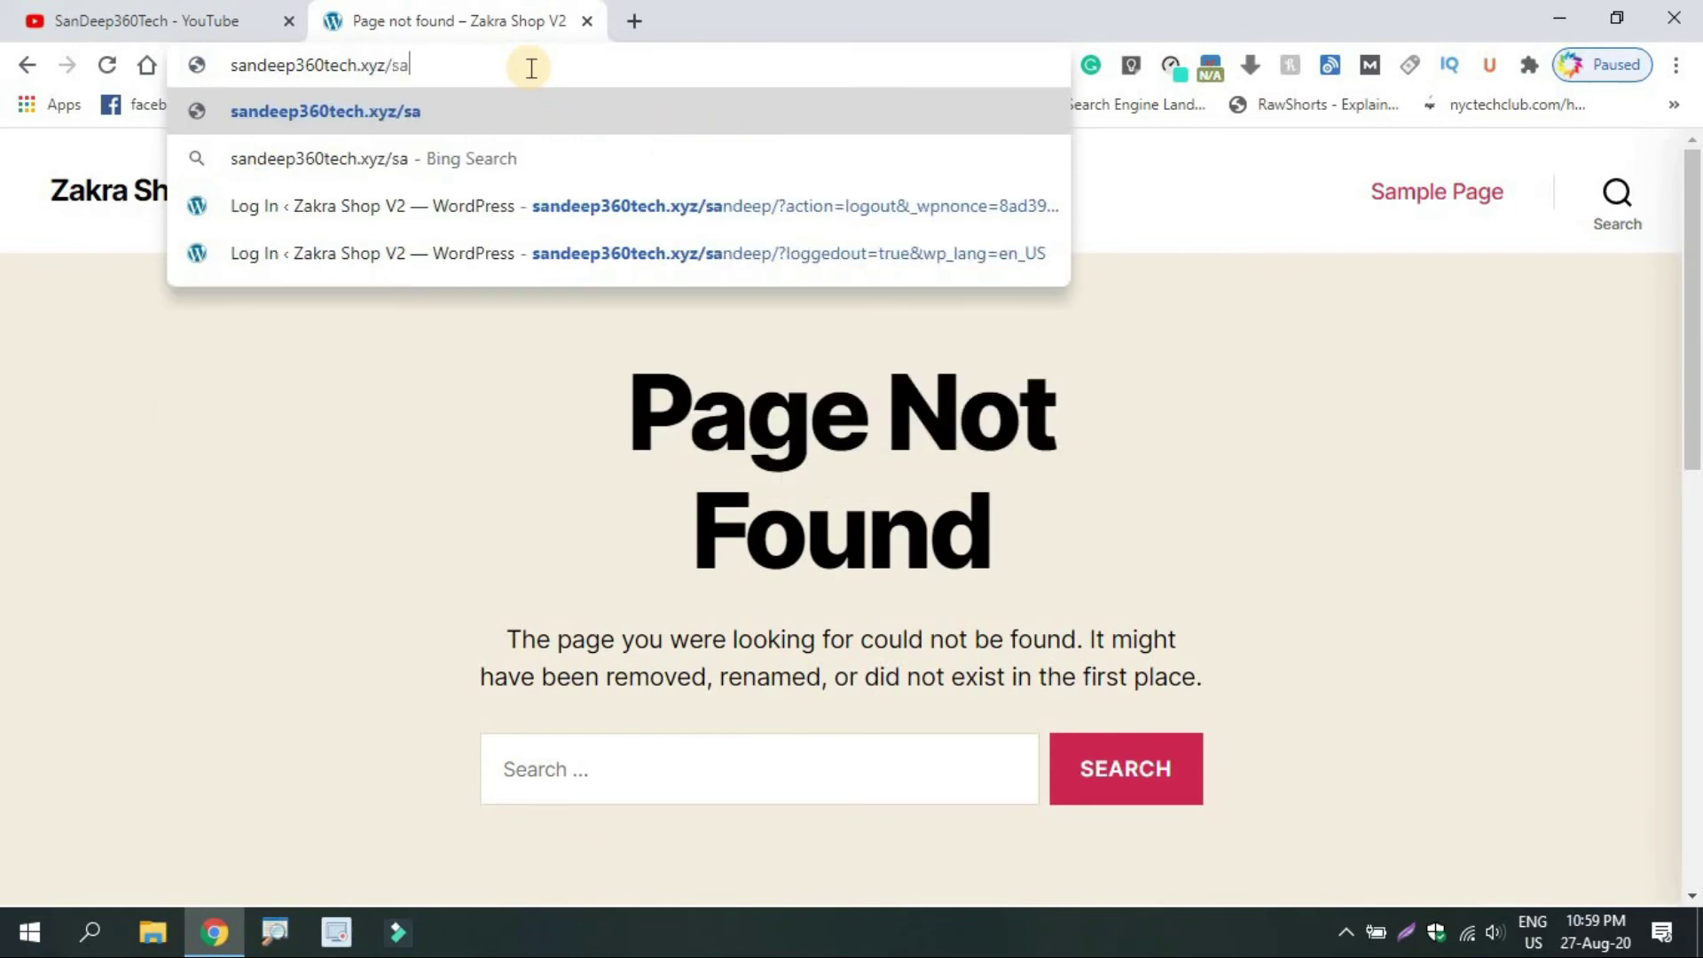
text(ndeep)
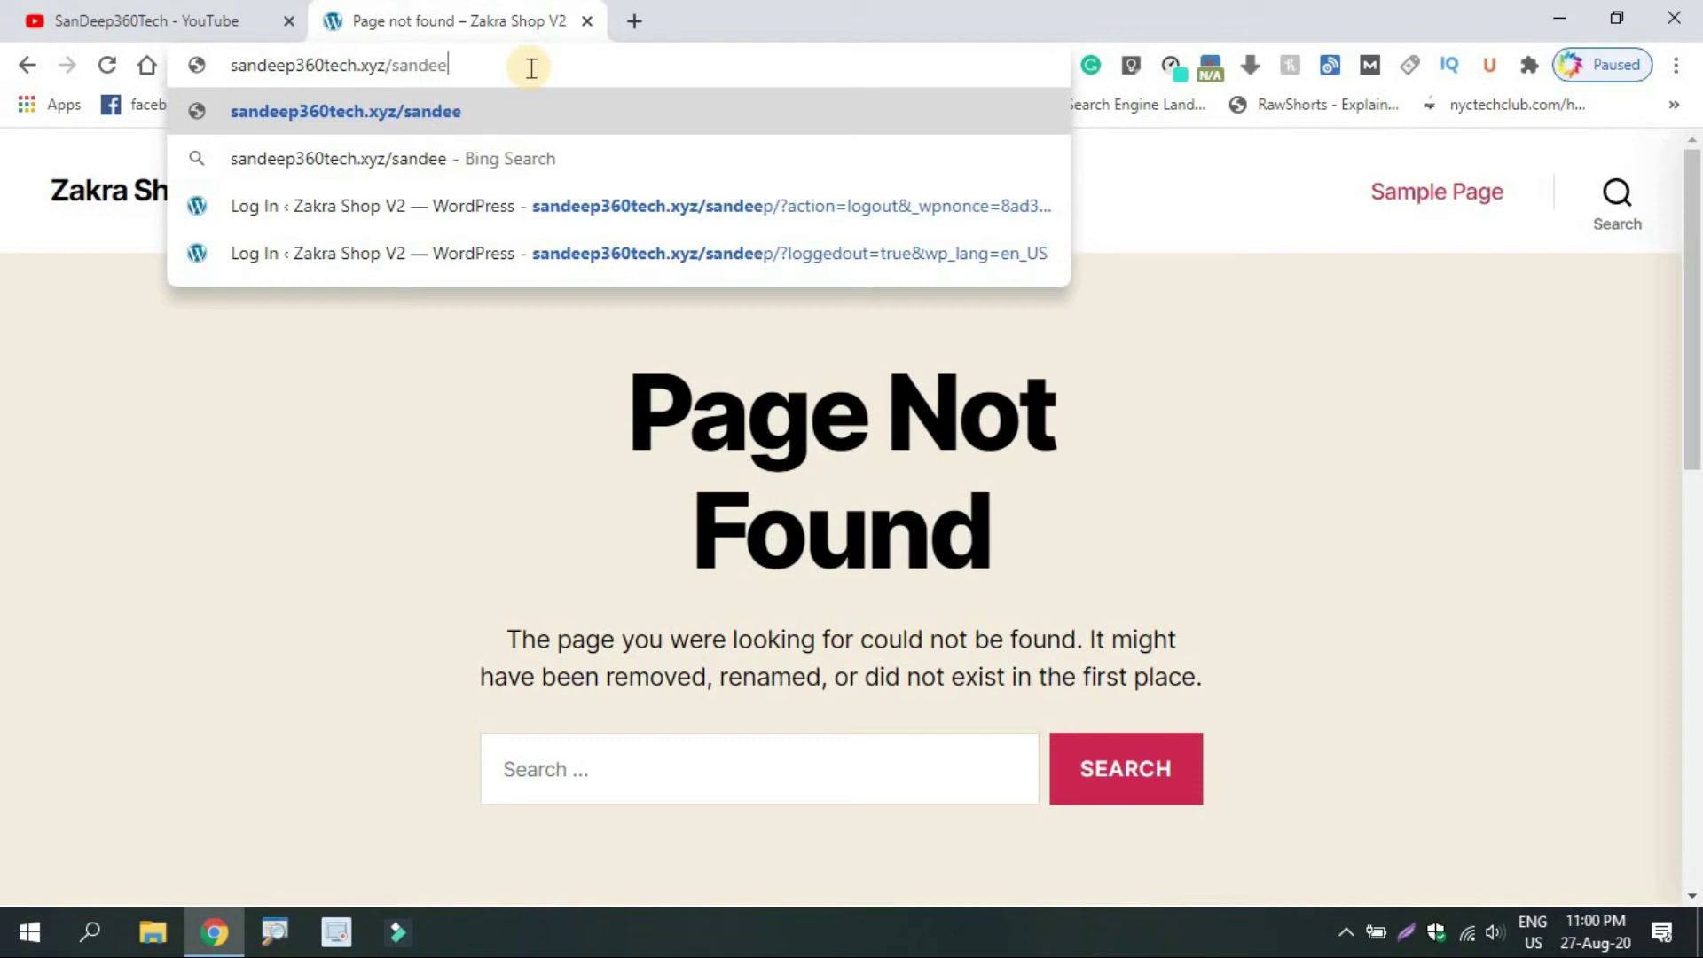
key(Return)
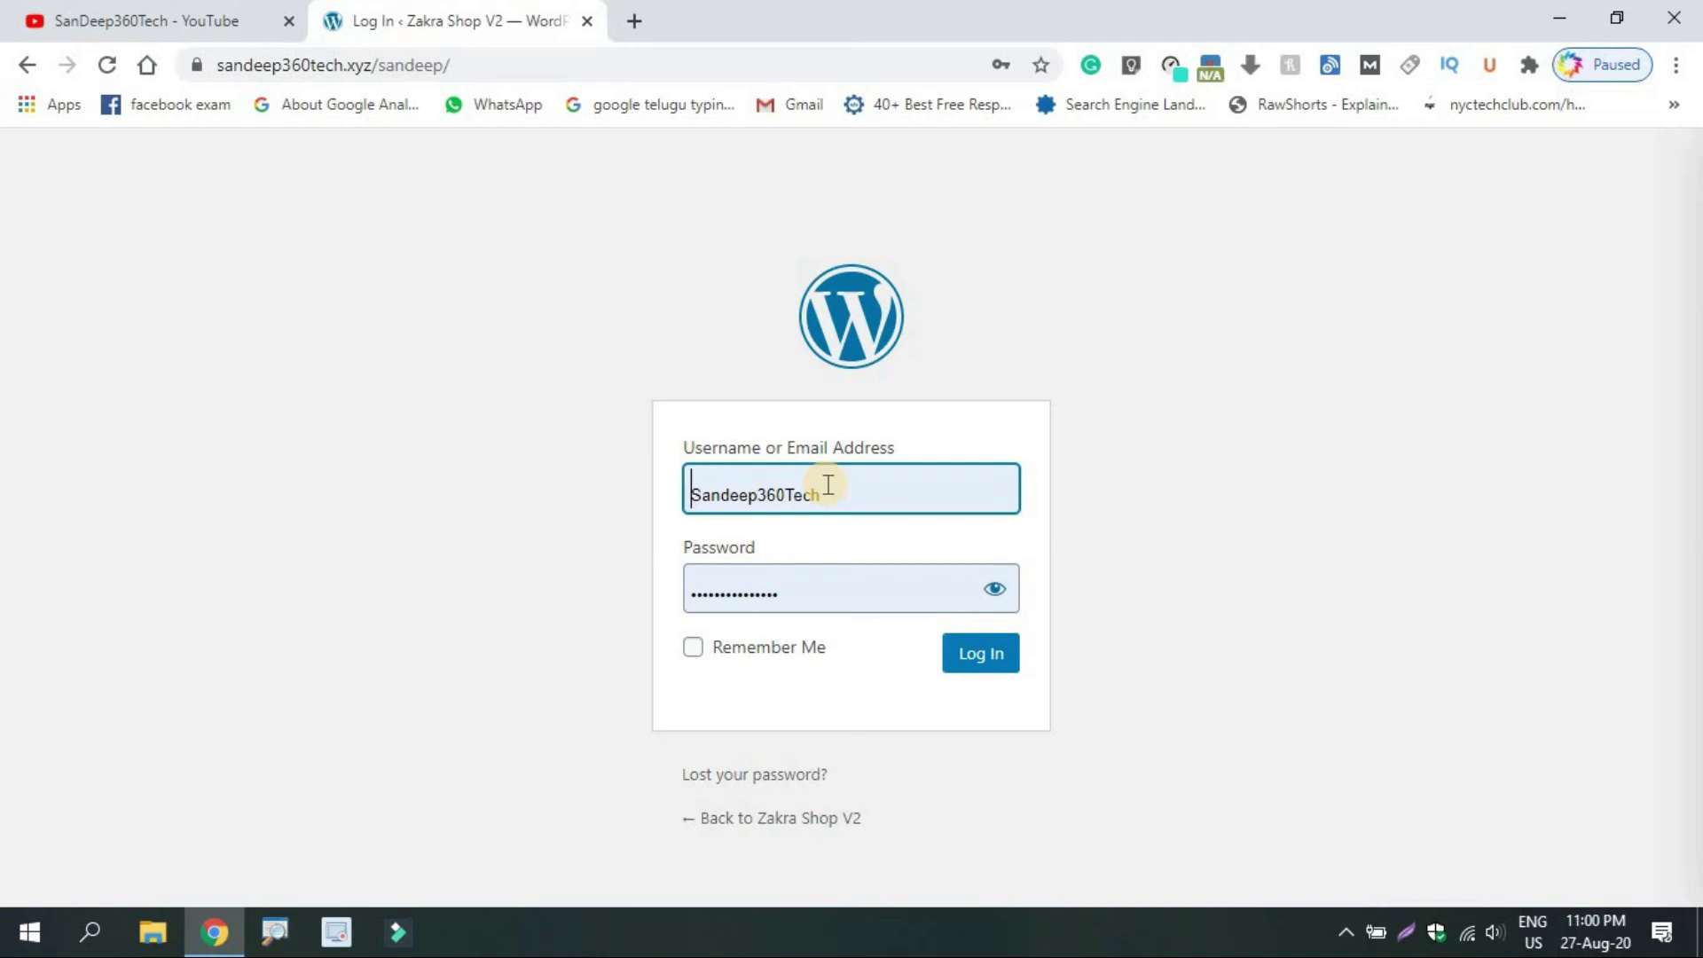
Log in with the pre-filled credentials and scroll through the Zakra Shop V2 Dashboard
click(971, 657)
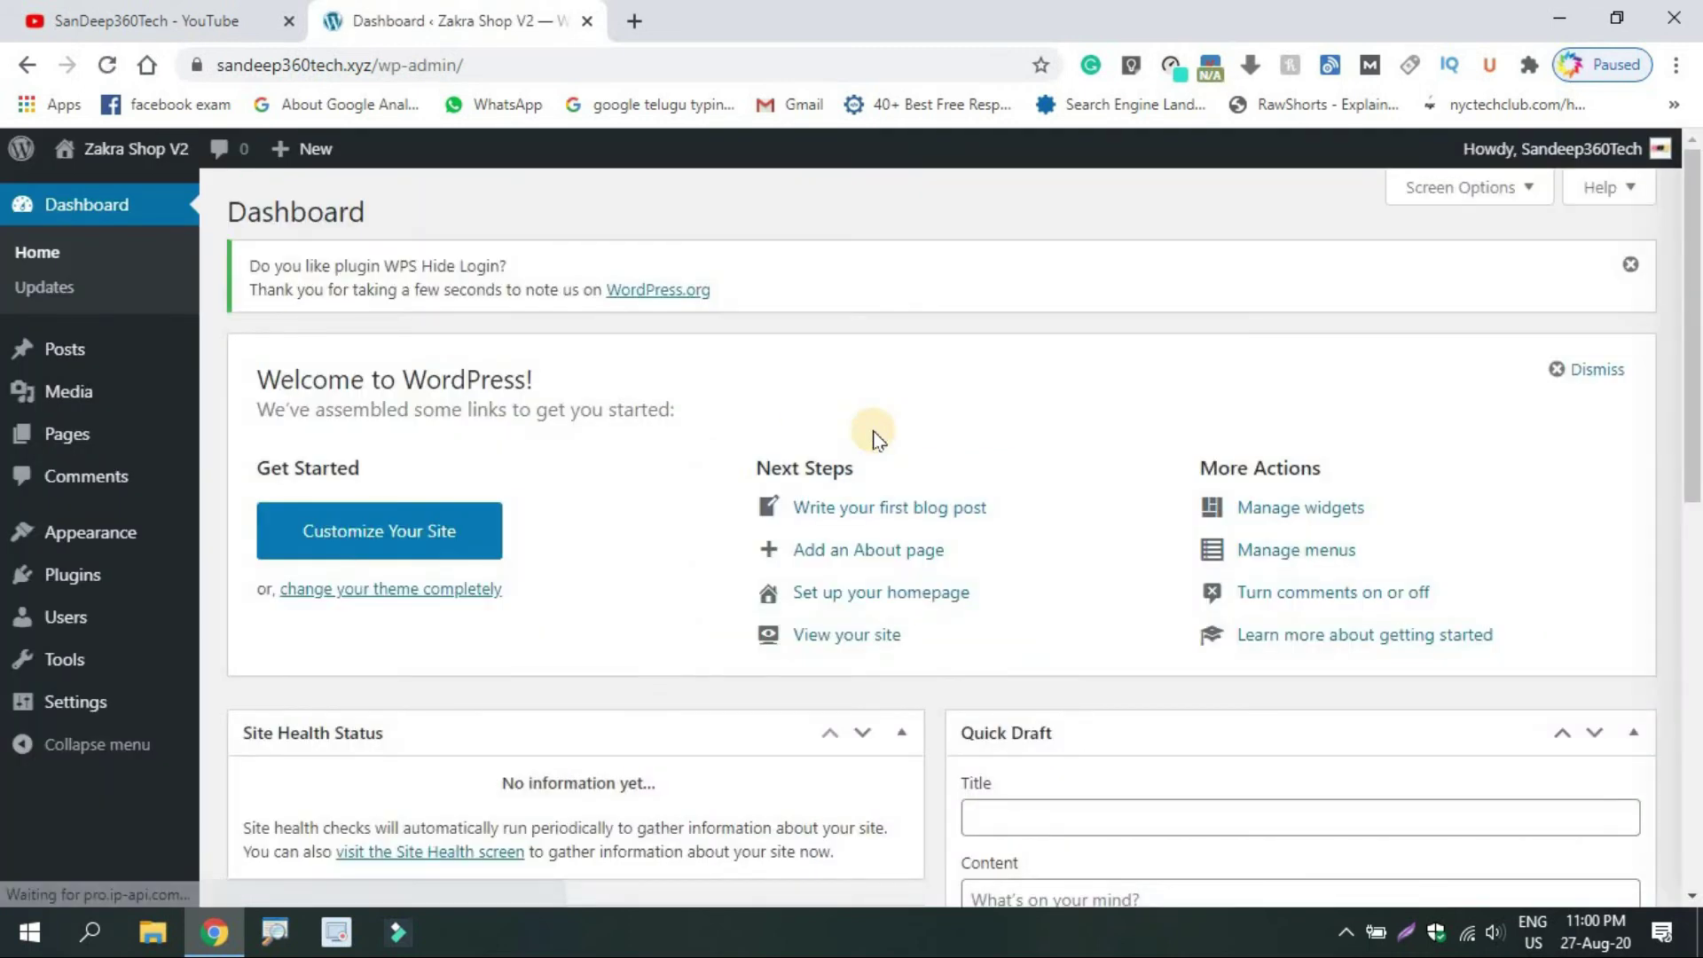
click(1698, 340)
drag(1696, 340, 1696, 745)
scroll(1673, 441, up, 8)
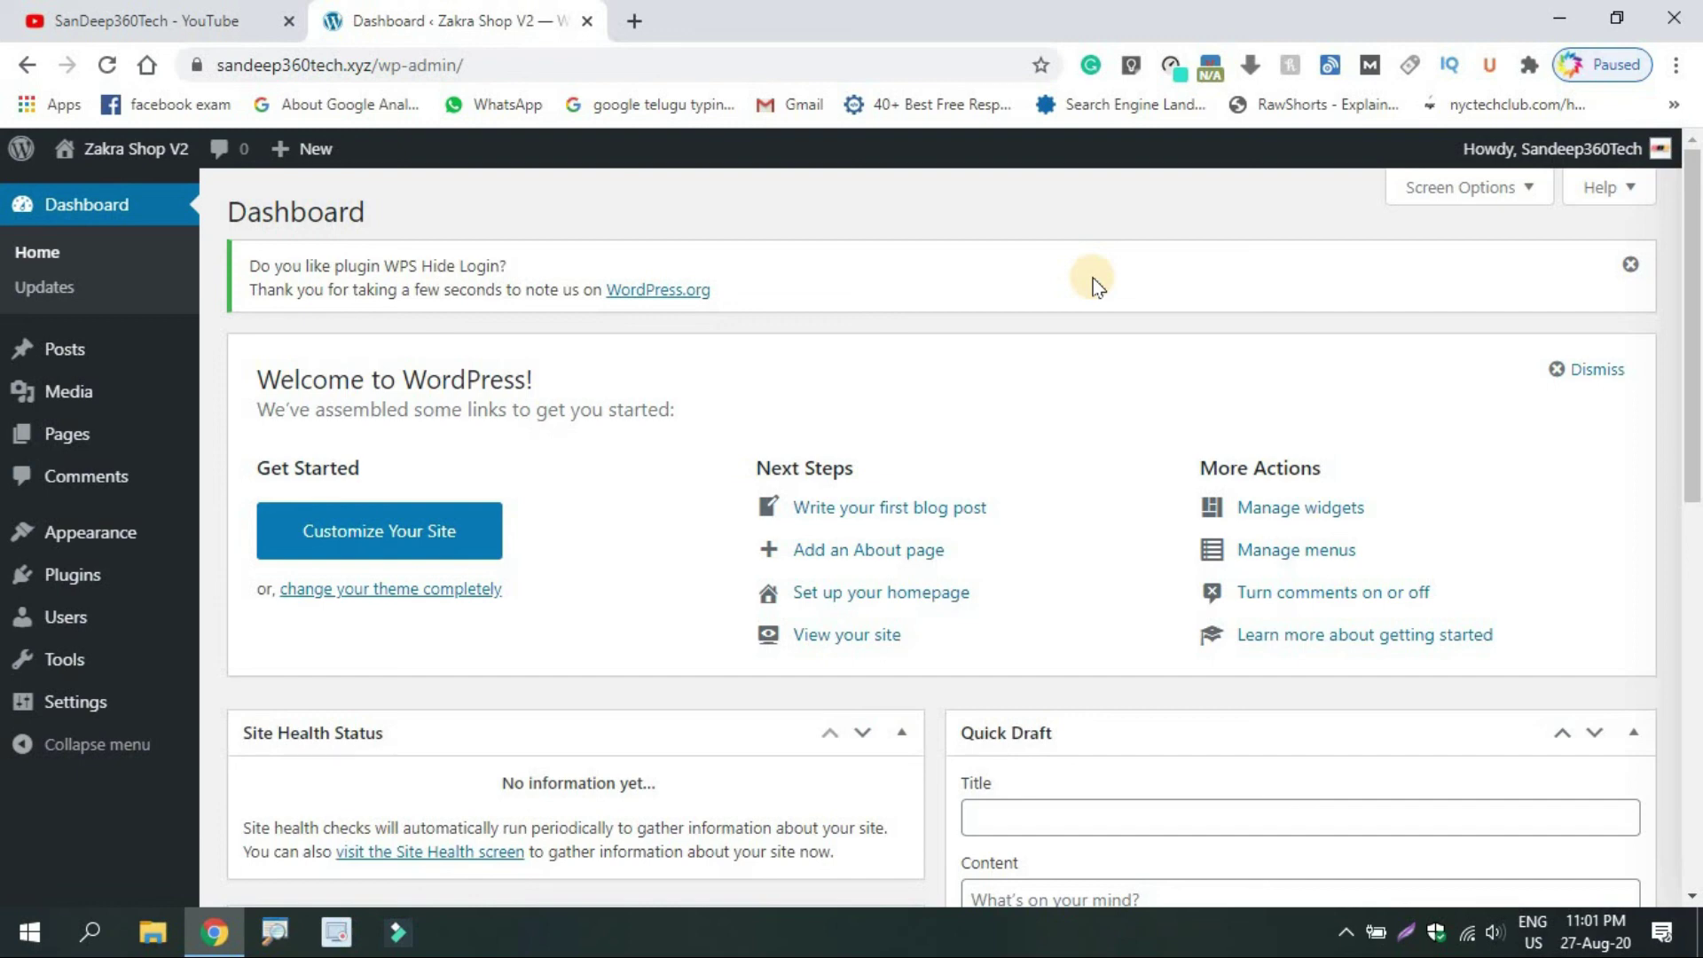
Return to the YouTube tab showing the channel's Videos page after briefly revisiting the Dashboard
click(187, 12)
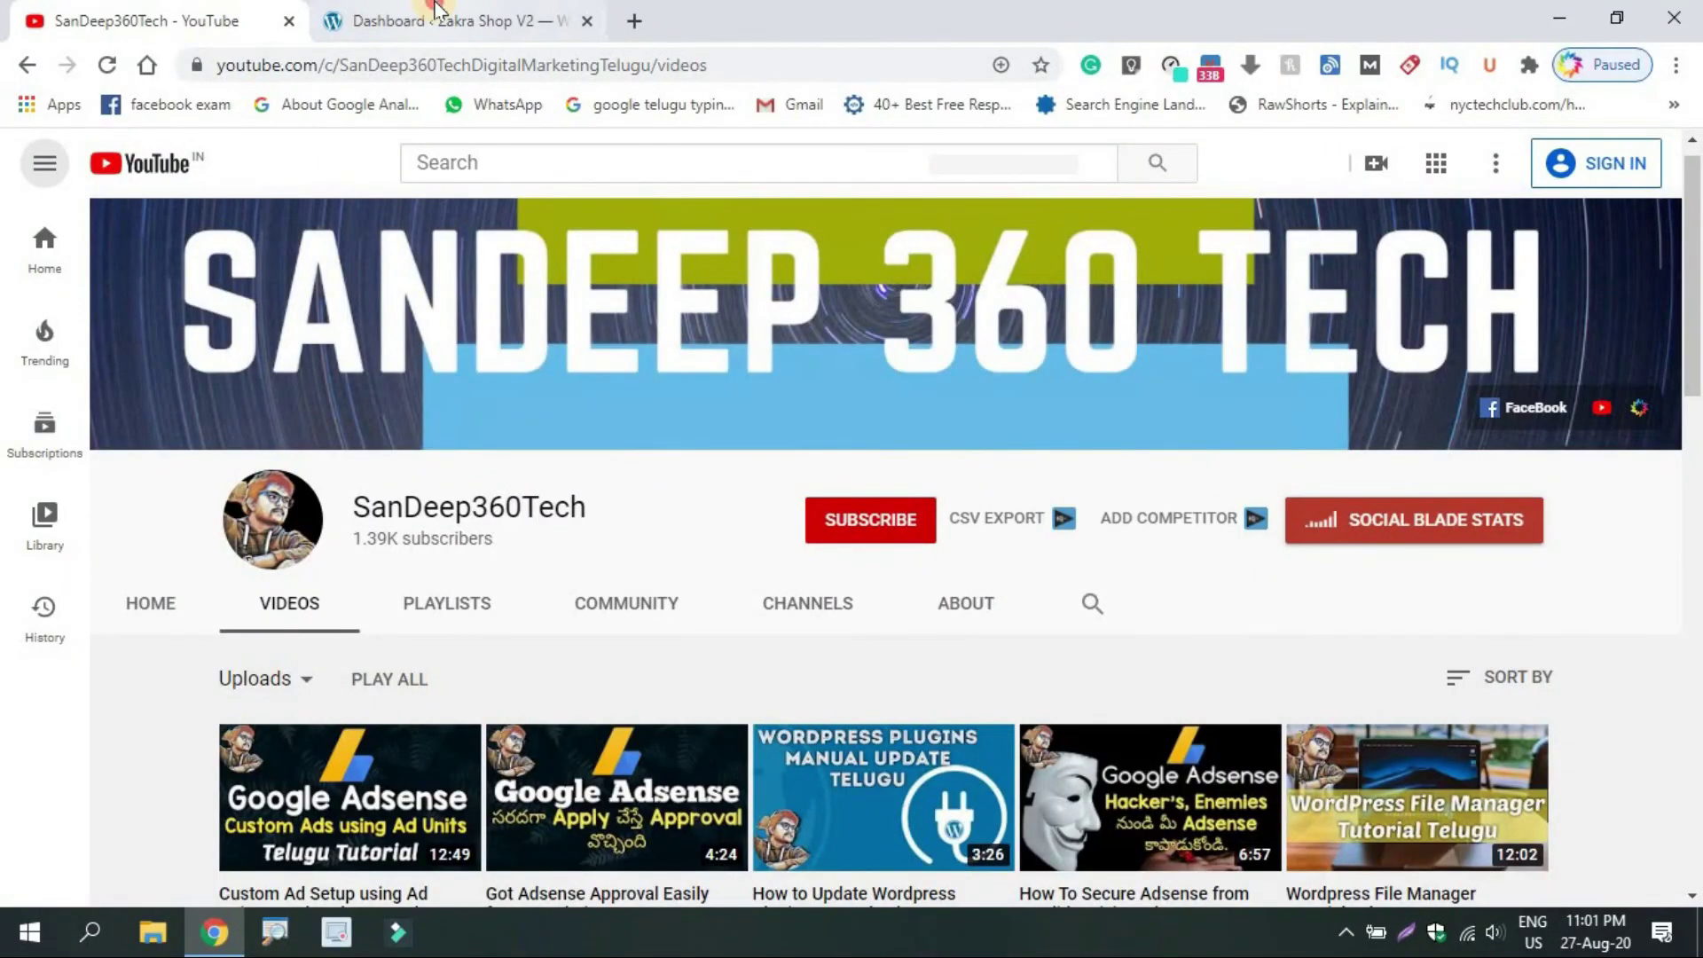
click(435, 16)
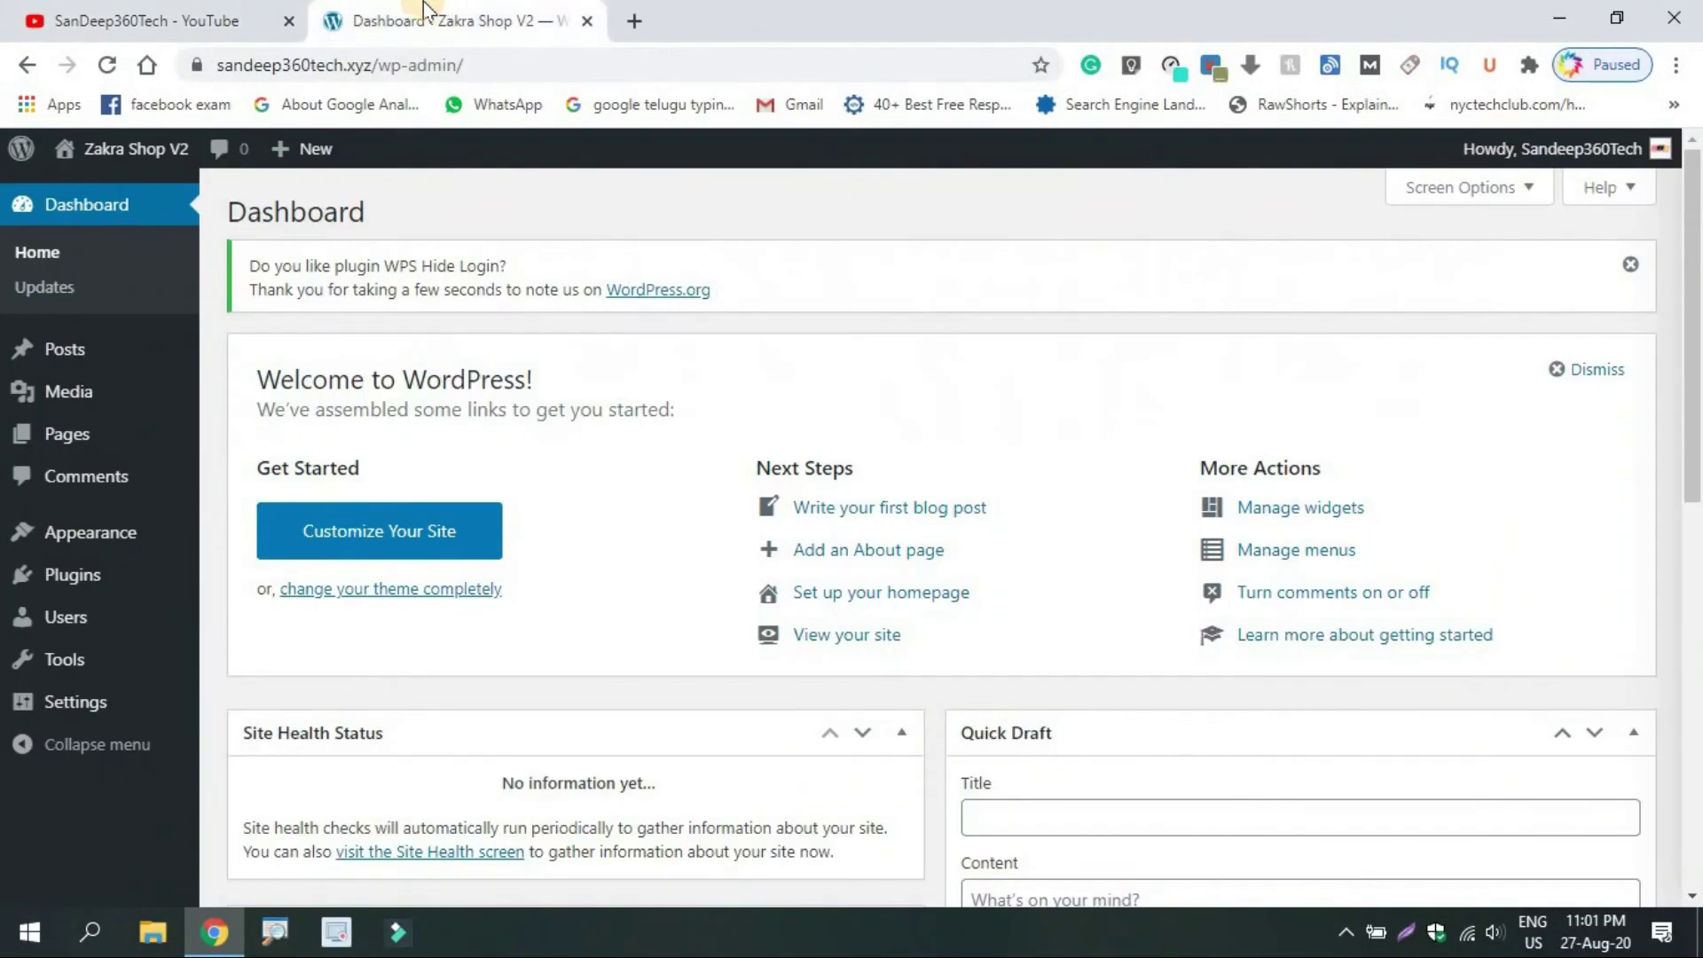
click(235, 11)
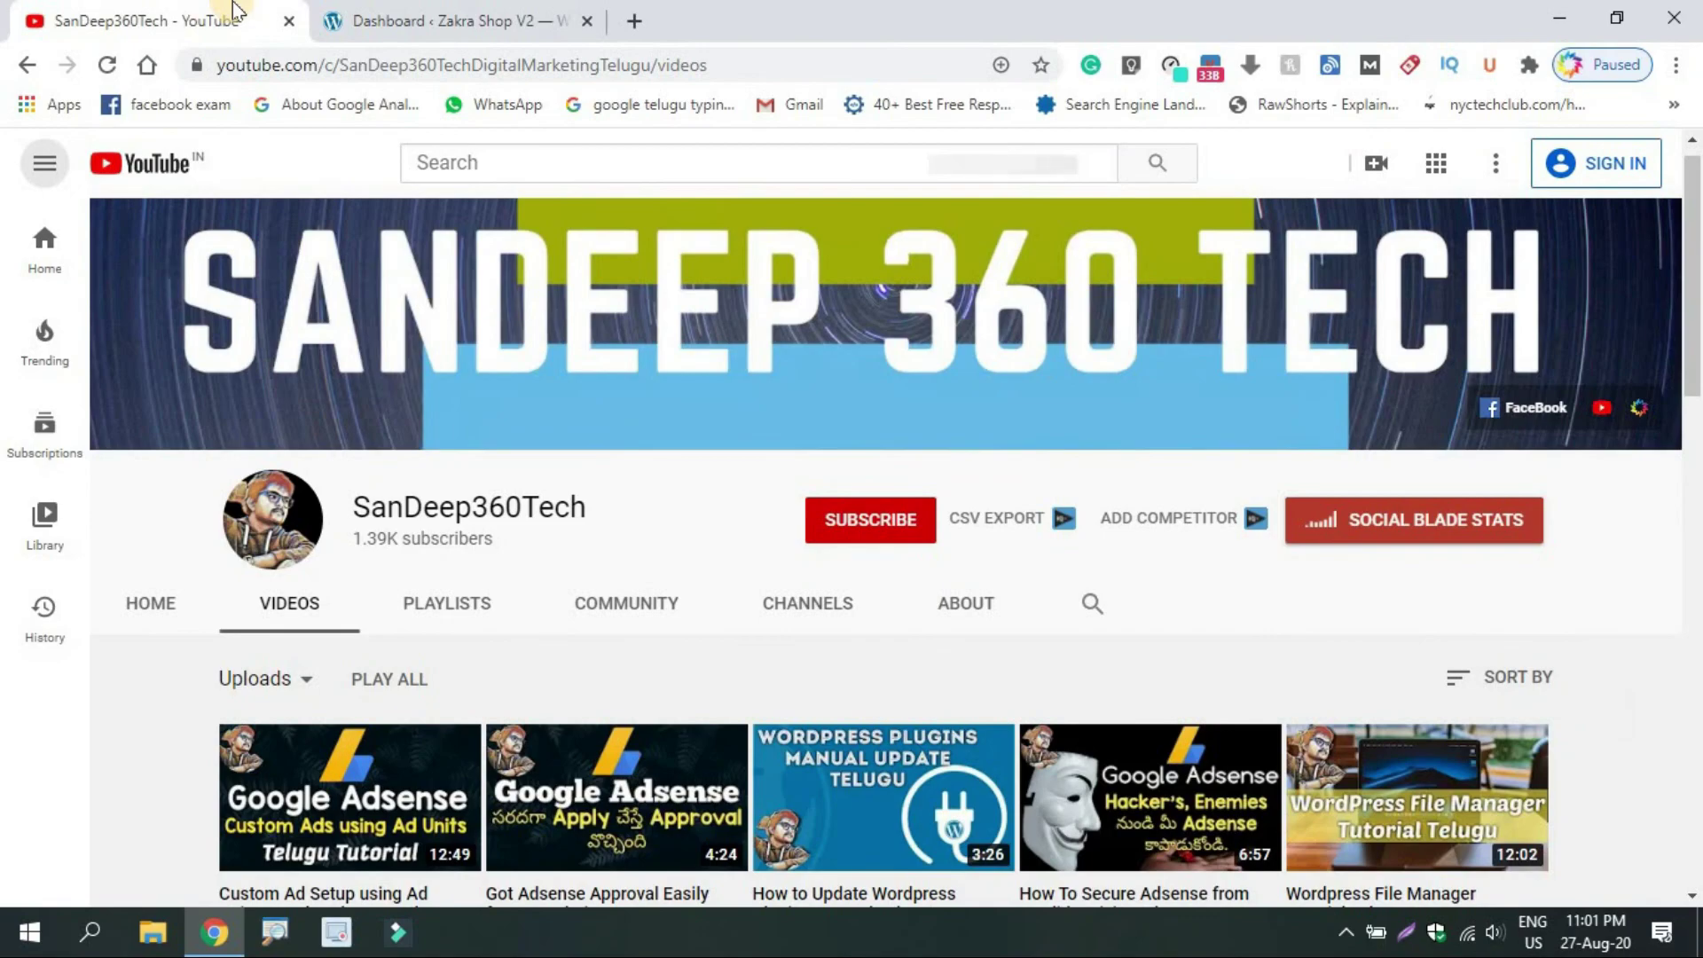